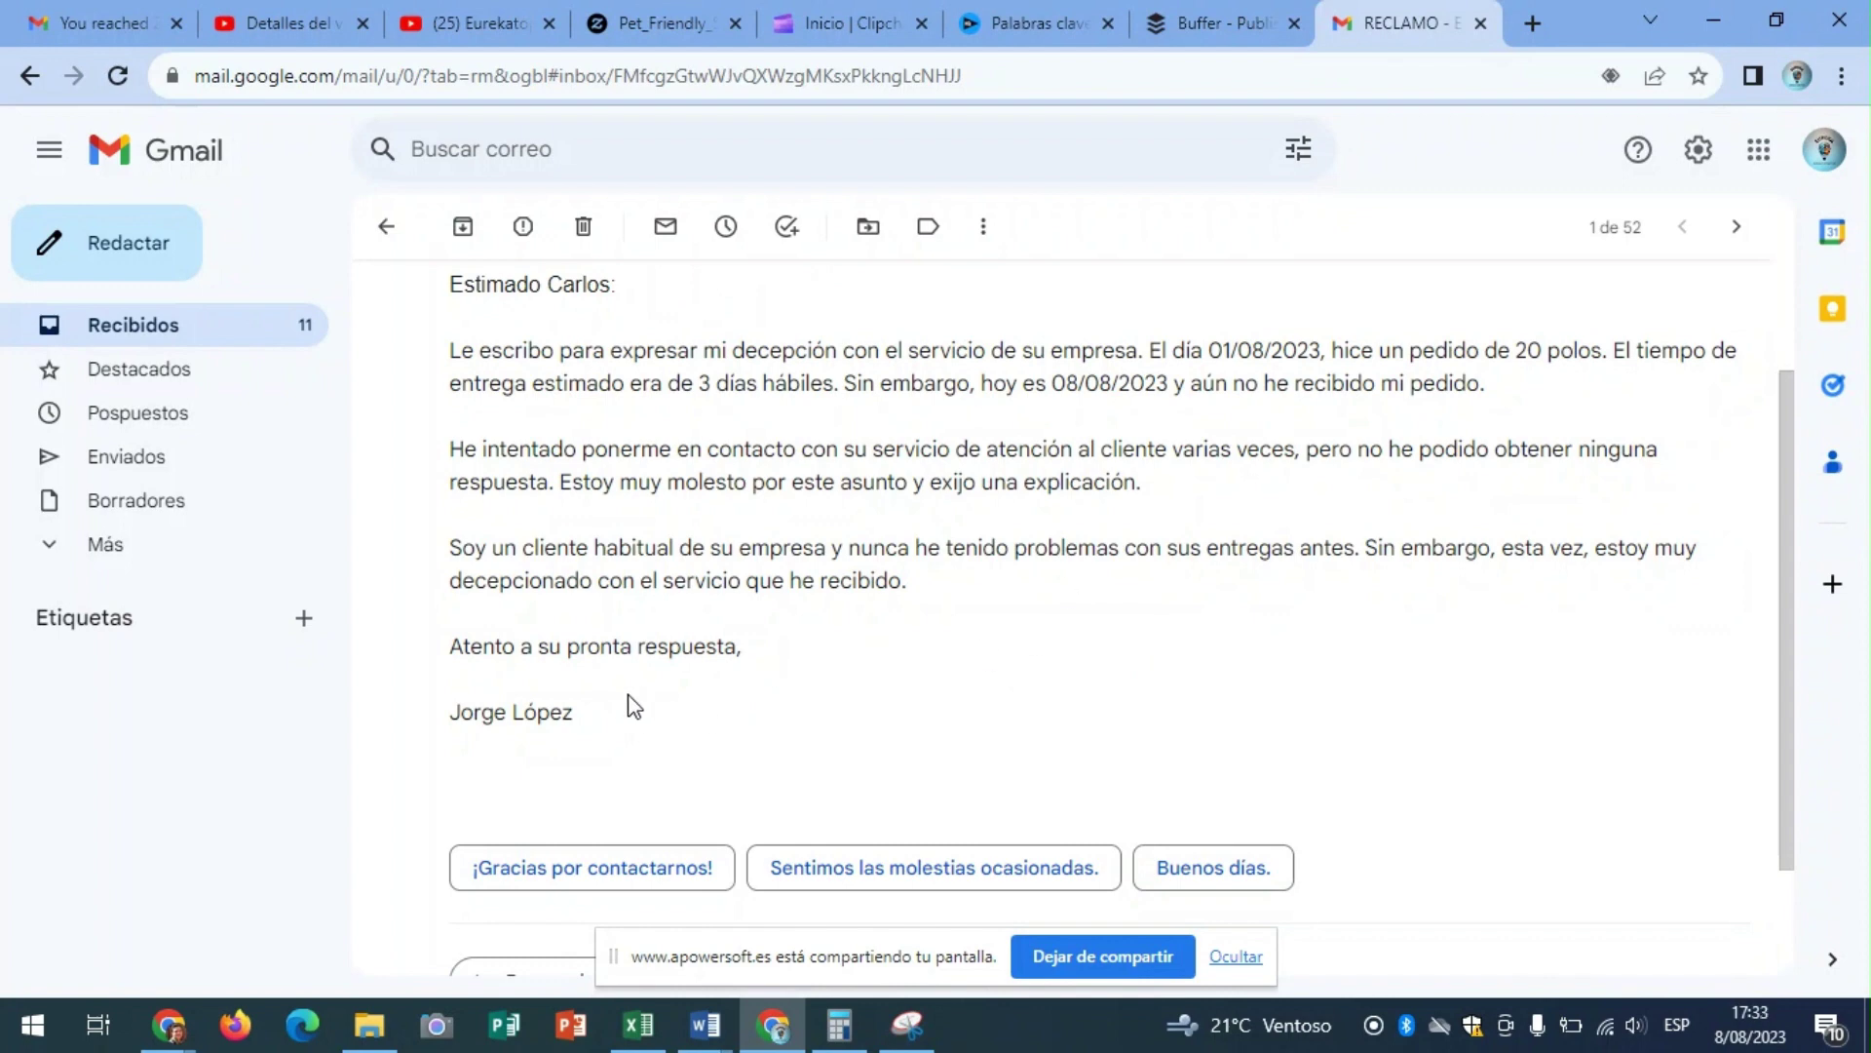
# - Copy the complaint email's text from the greeting to the signature and switch to the ChatGPT conversation
pyautogui.moveTo(593, 722); pyautogui.dragTo(440, 304)
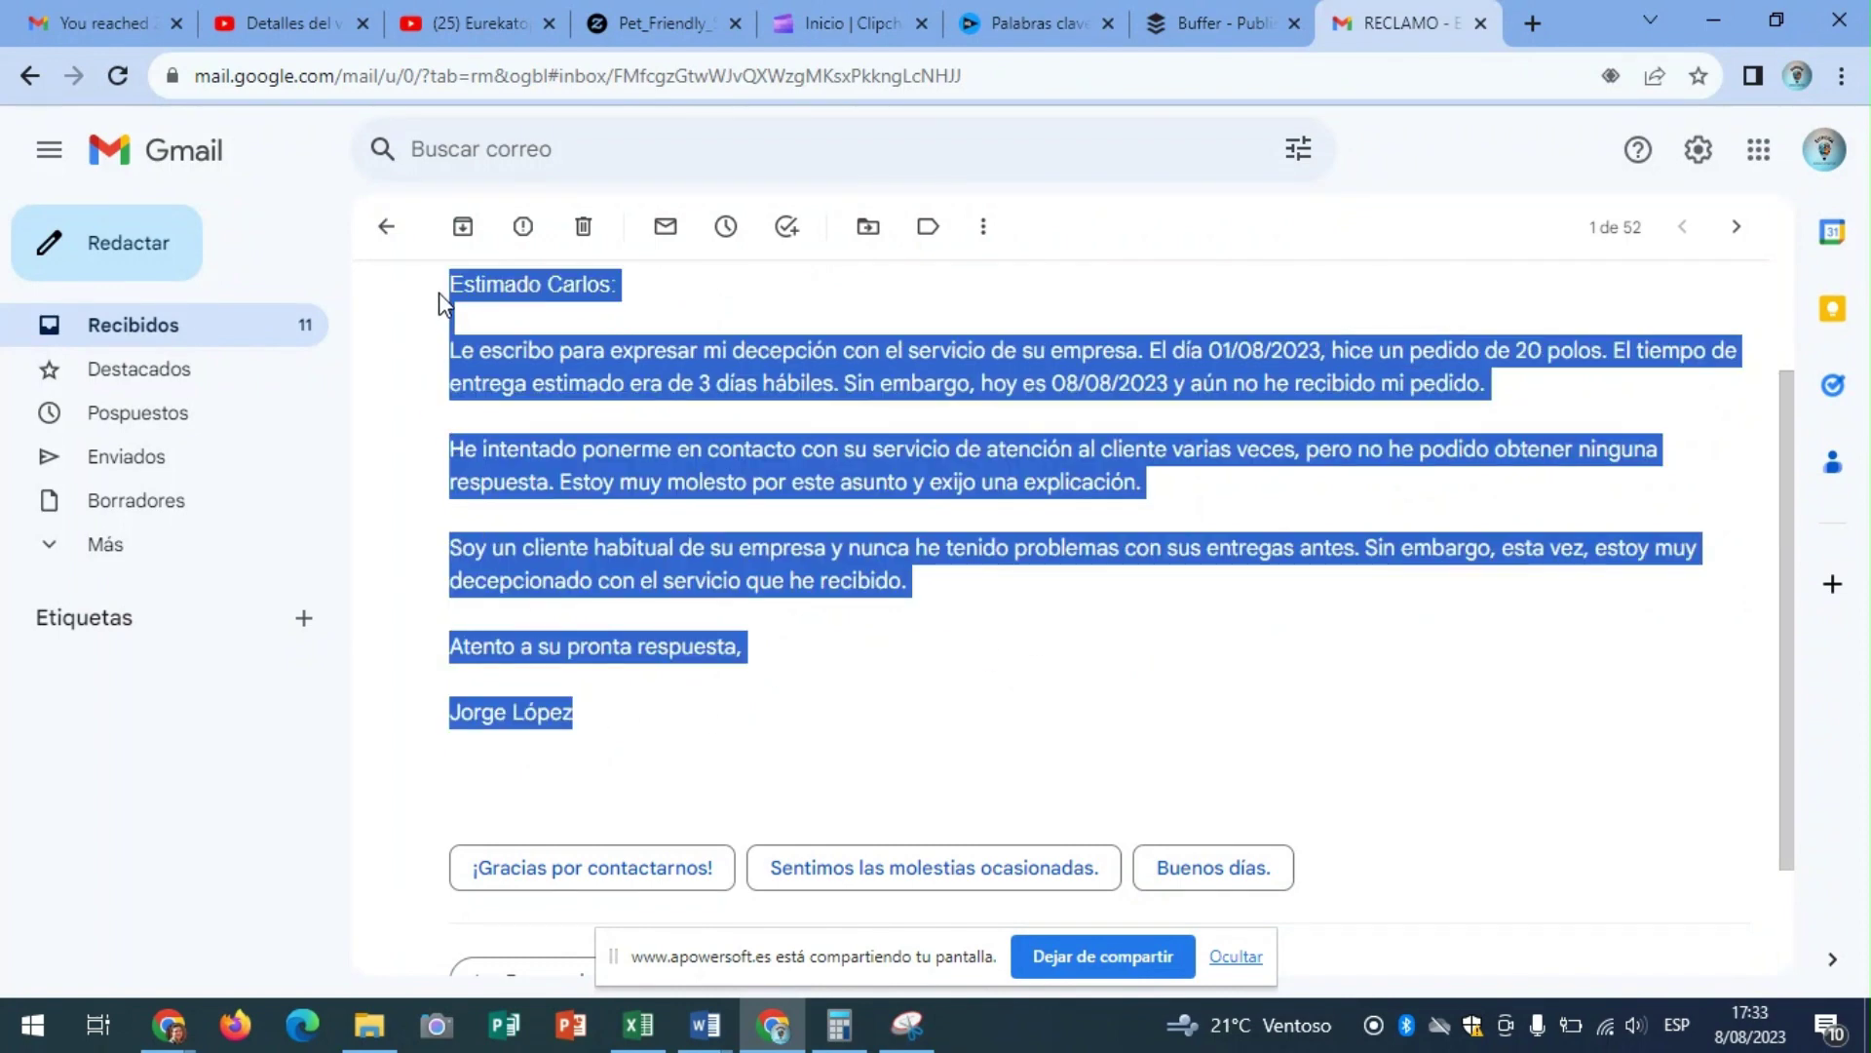
pyautogui.hotkey('alt', 'Tab')
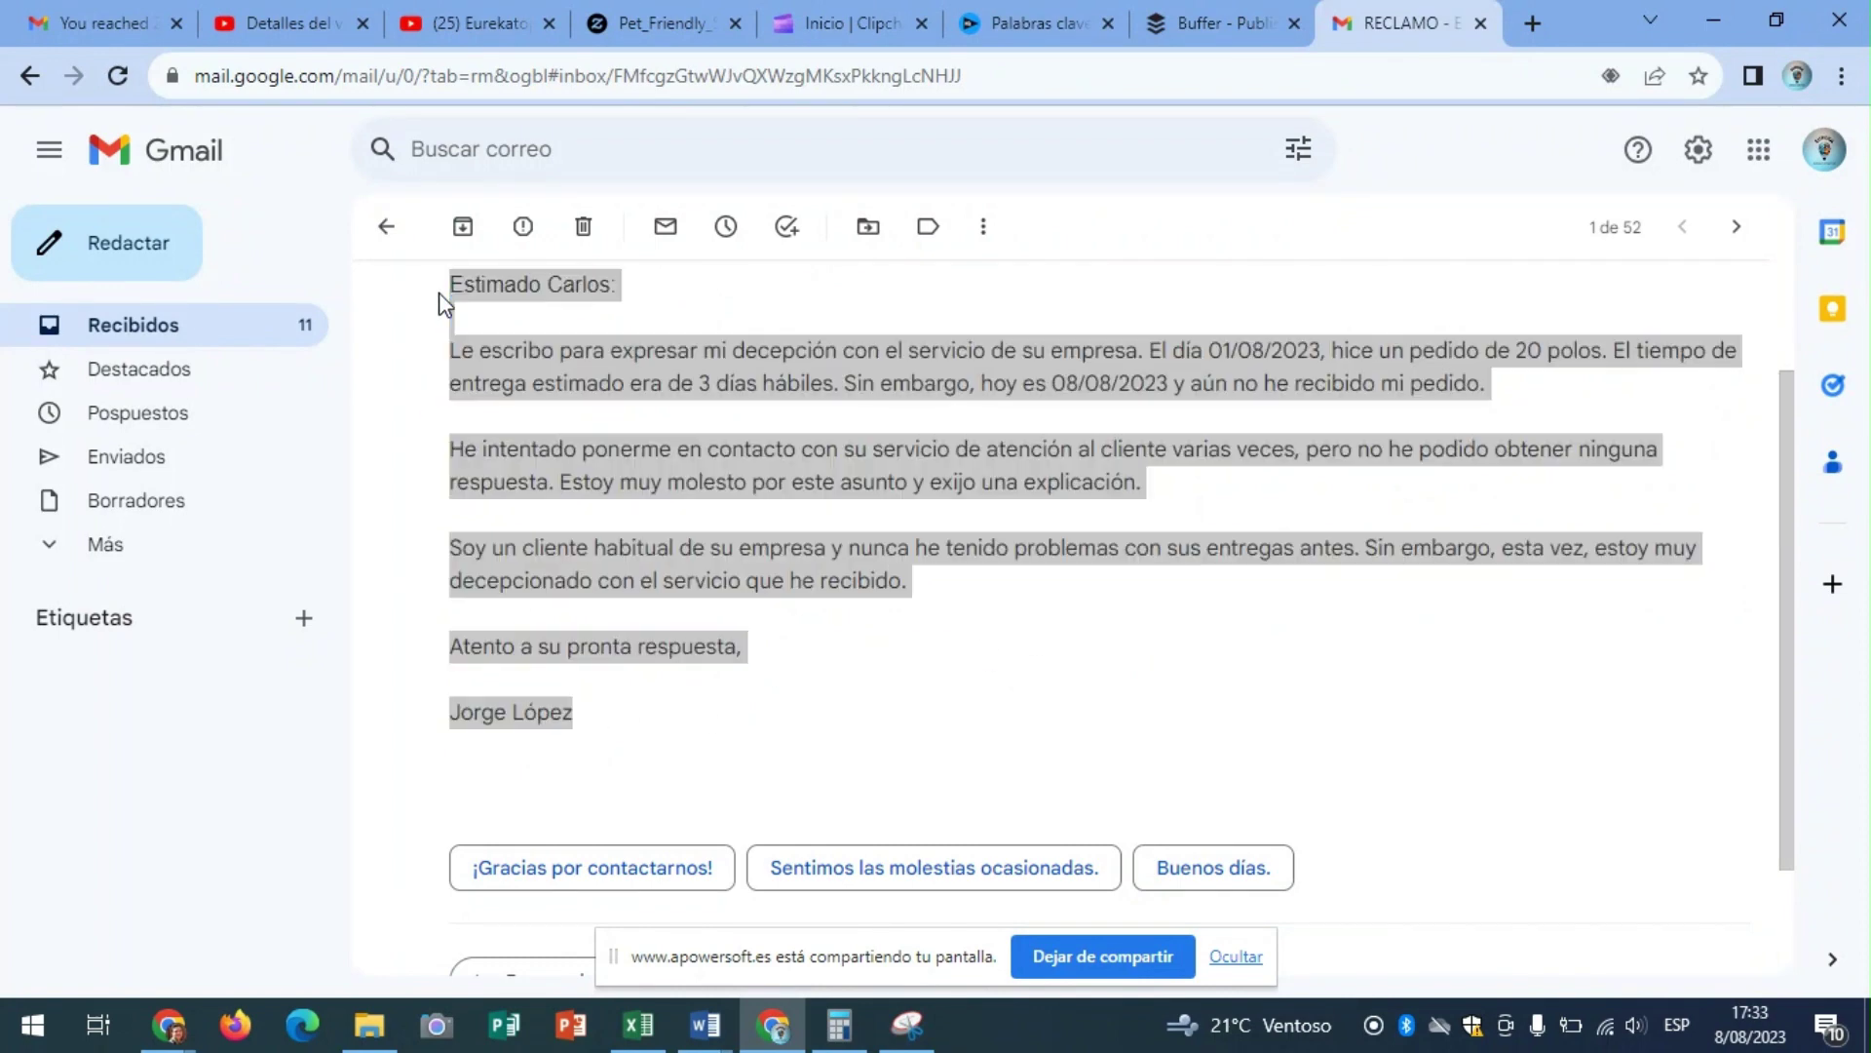
pyautogui.hotkey('alt', 'Tab')
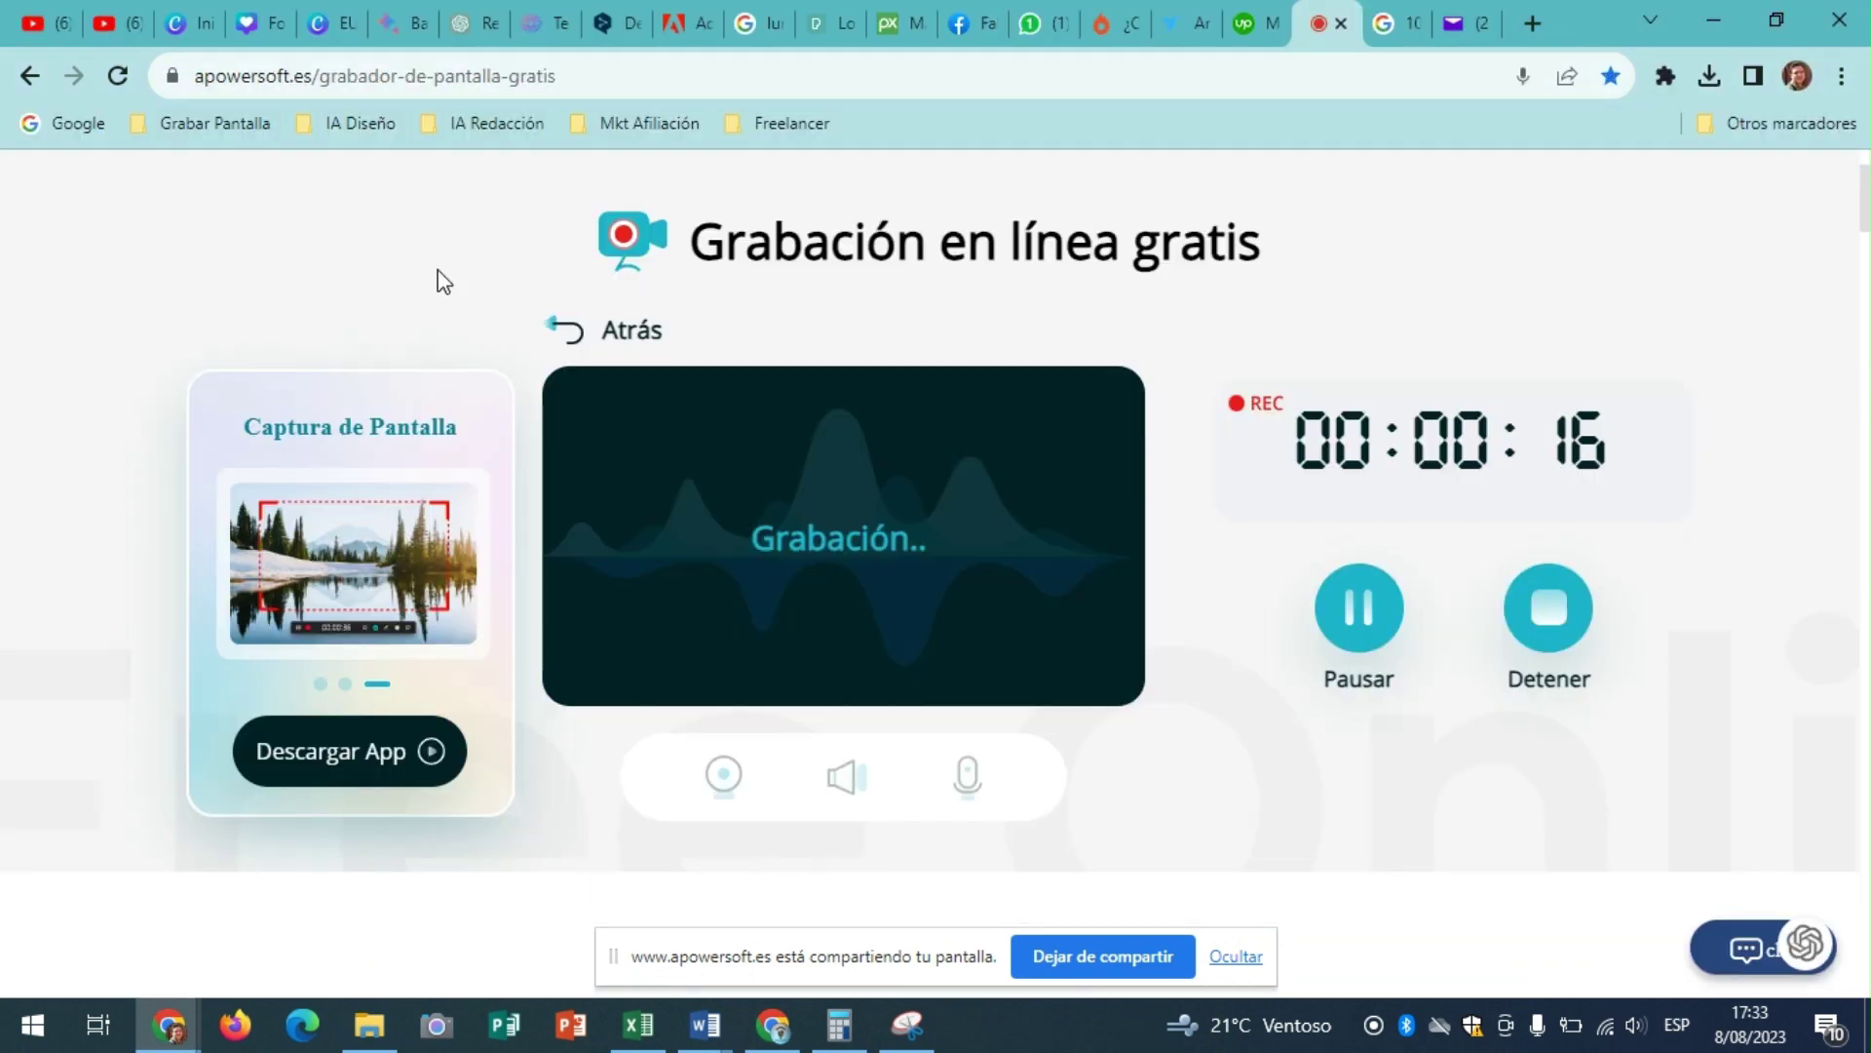
pyautogui.click(452, 27)
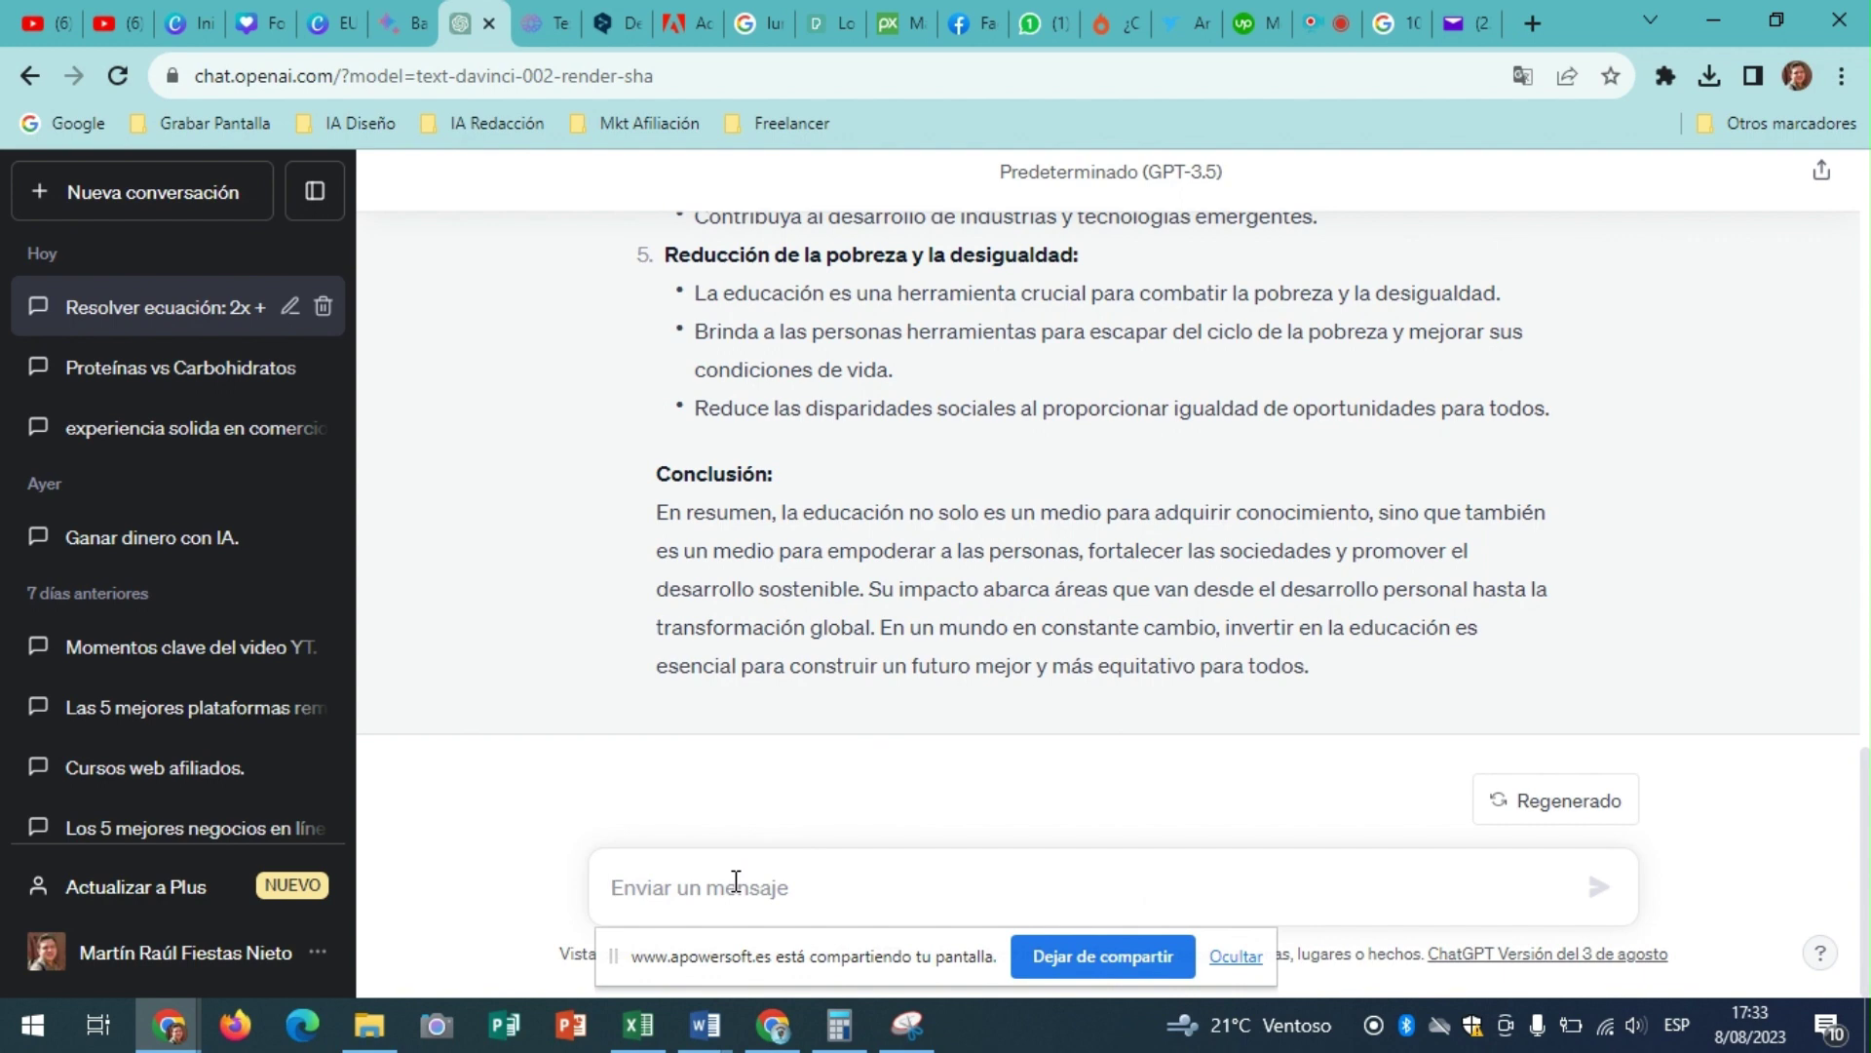
# - Ask in Spanish for help answering the pasted complaint email kindly, focused on resolving the customer's problem in less than 24 hours
pyautogui.write('Ayudame')
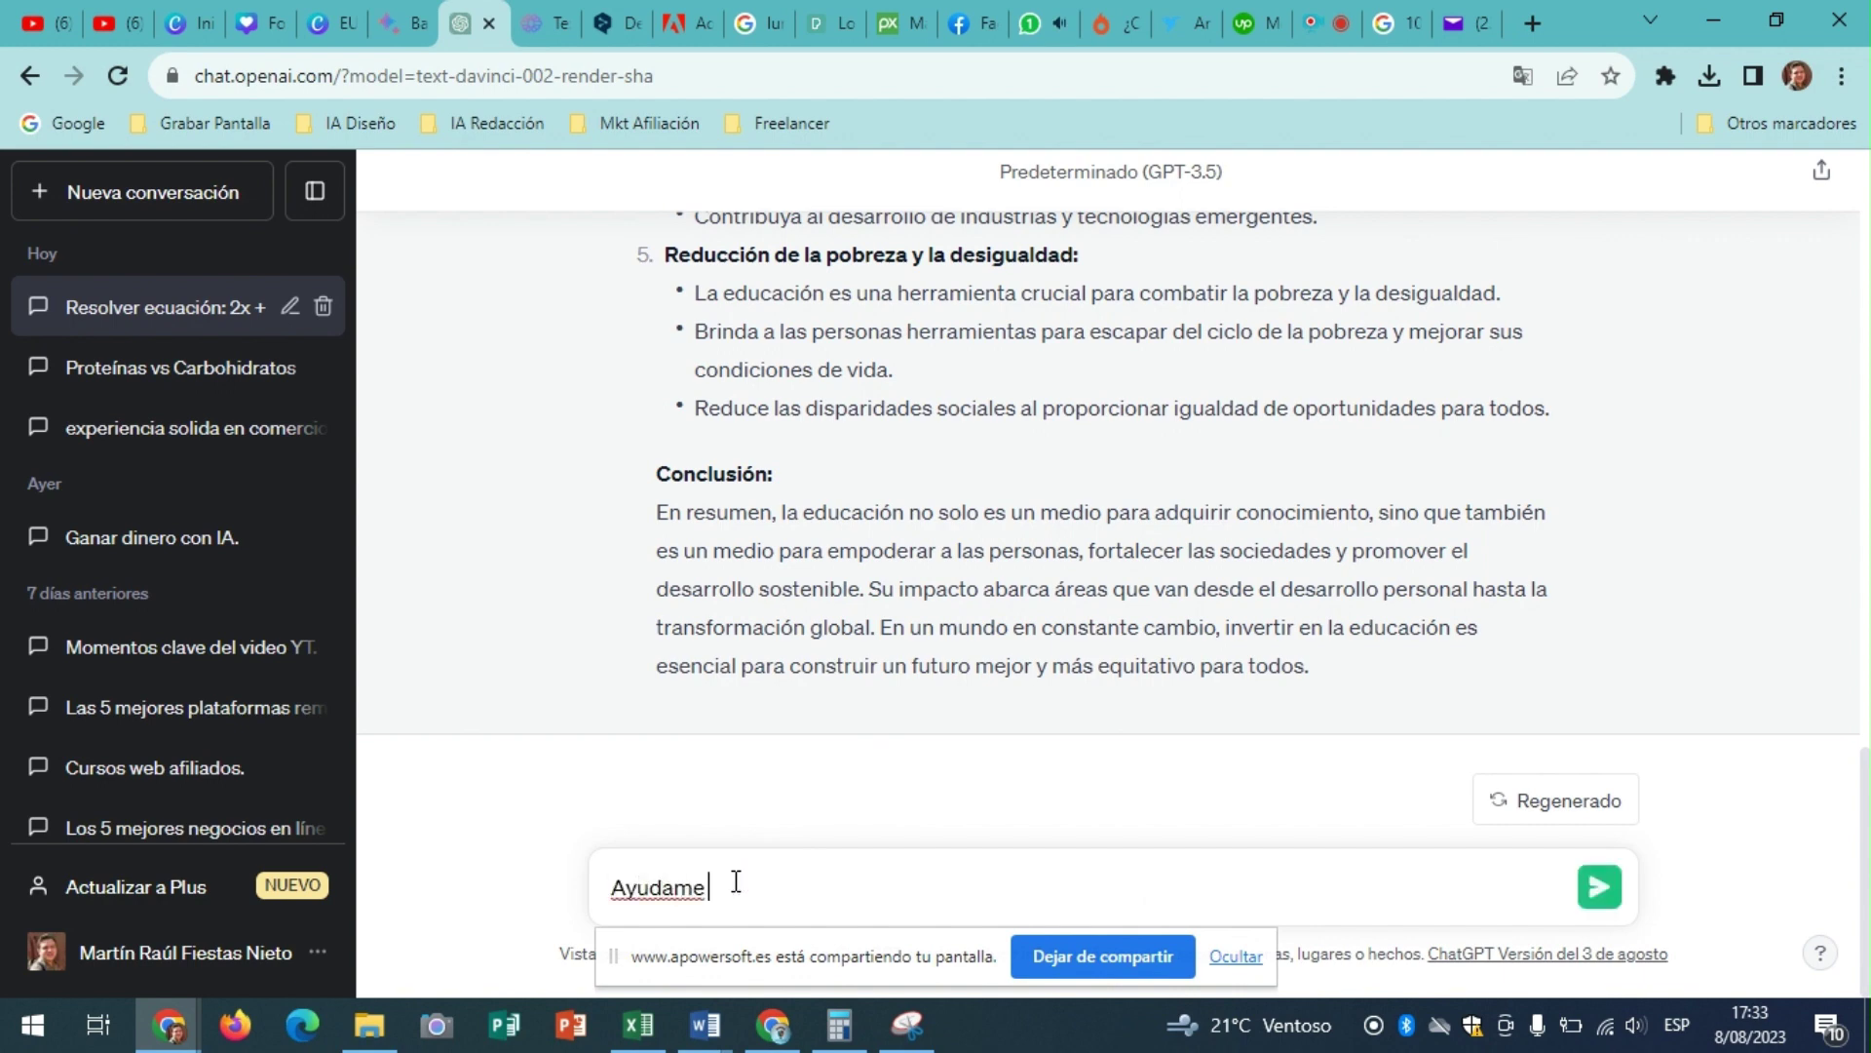
pyautogui.write(' a responder un correo de re')
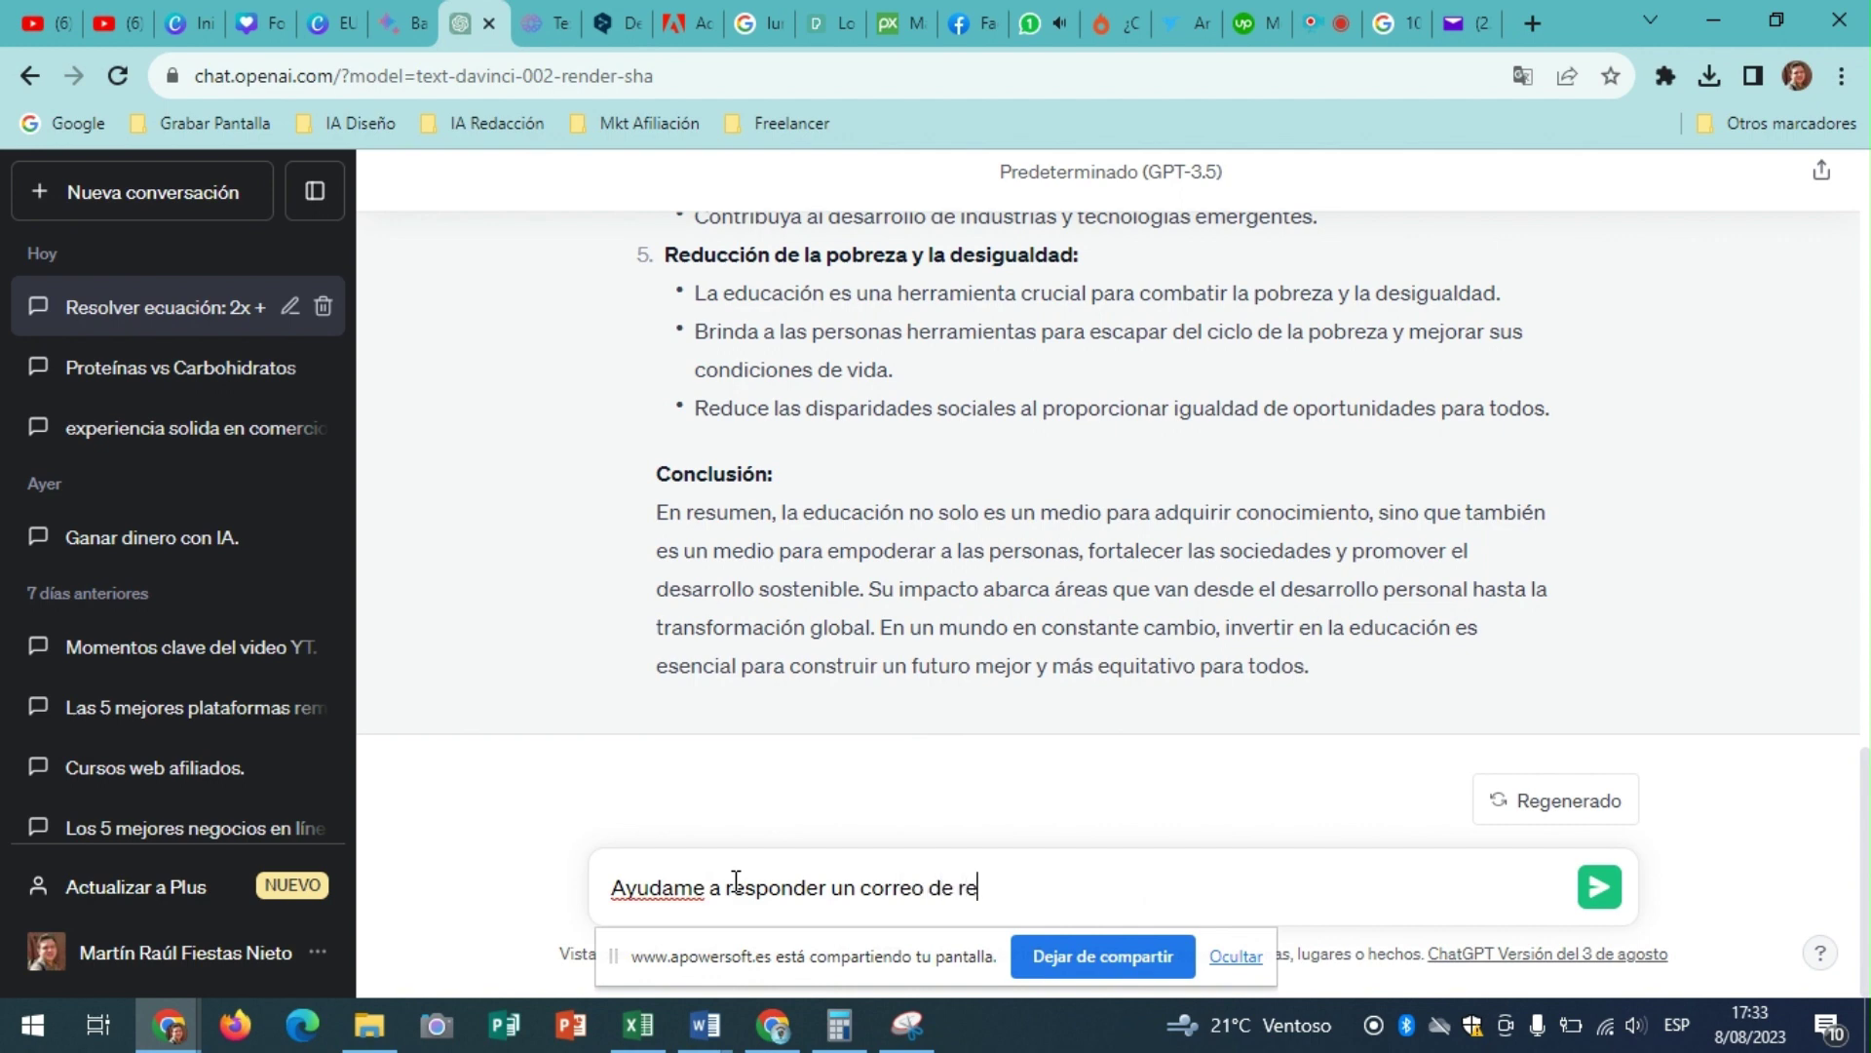
pyautogui.write('clamo de mane')
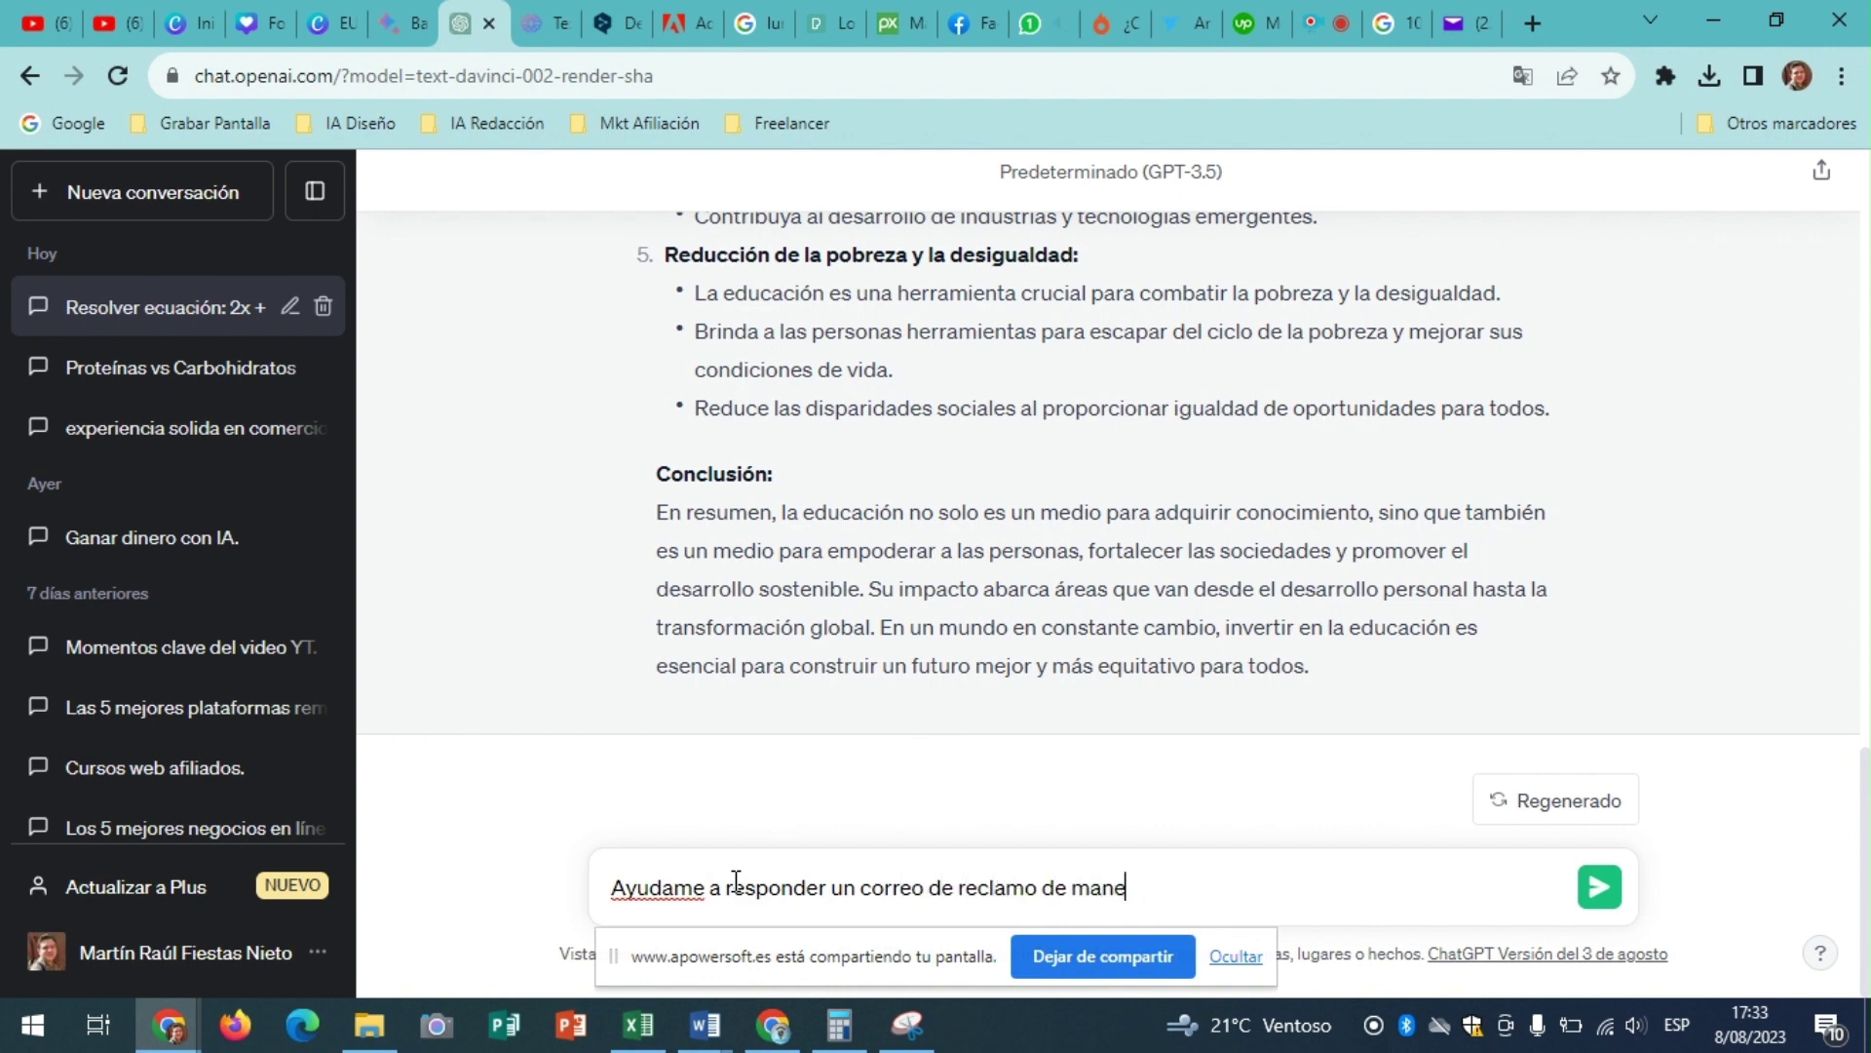
pyautogui.write('ra amable y')
pyautogui.write('con')
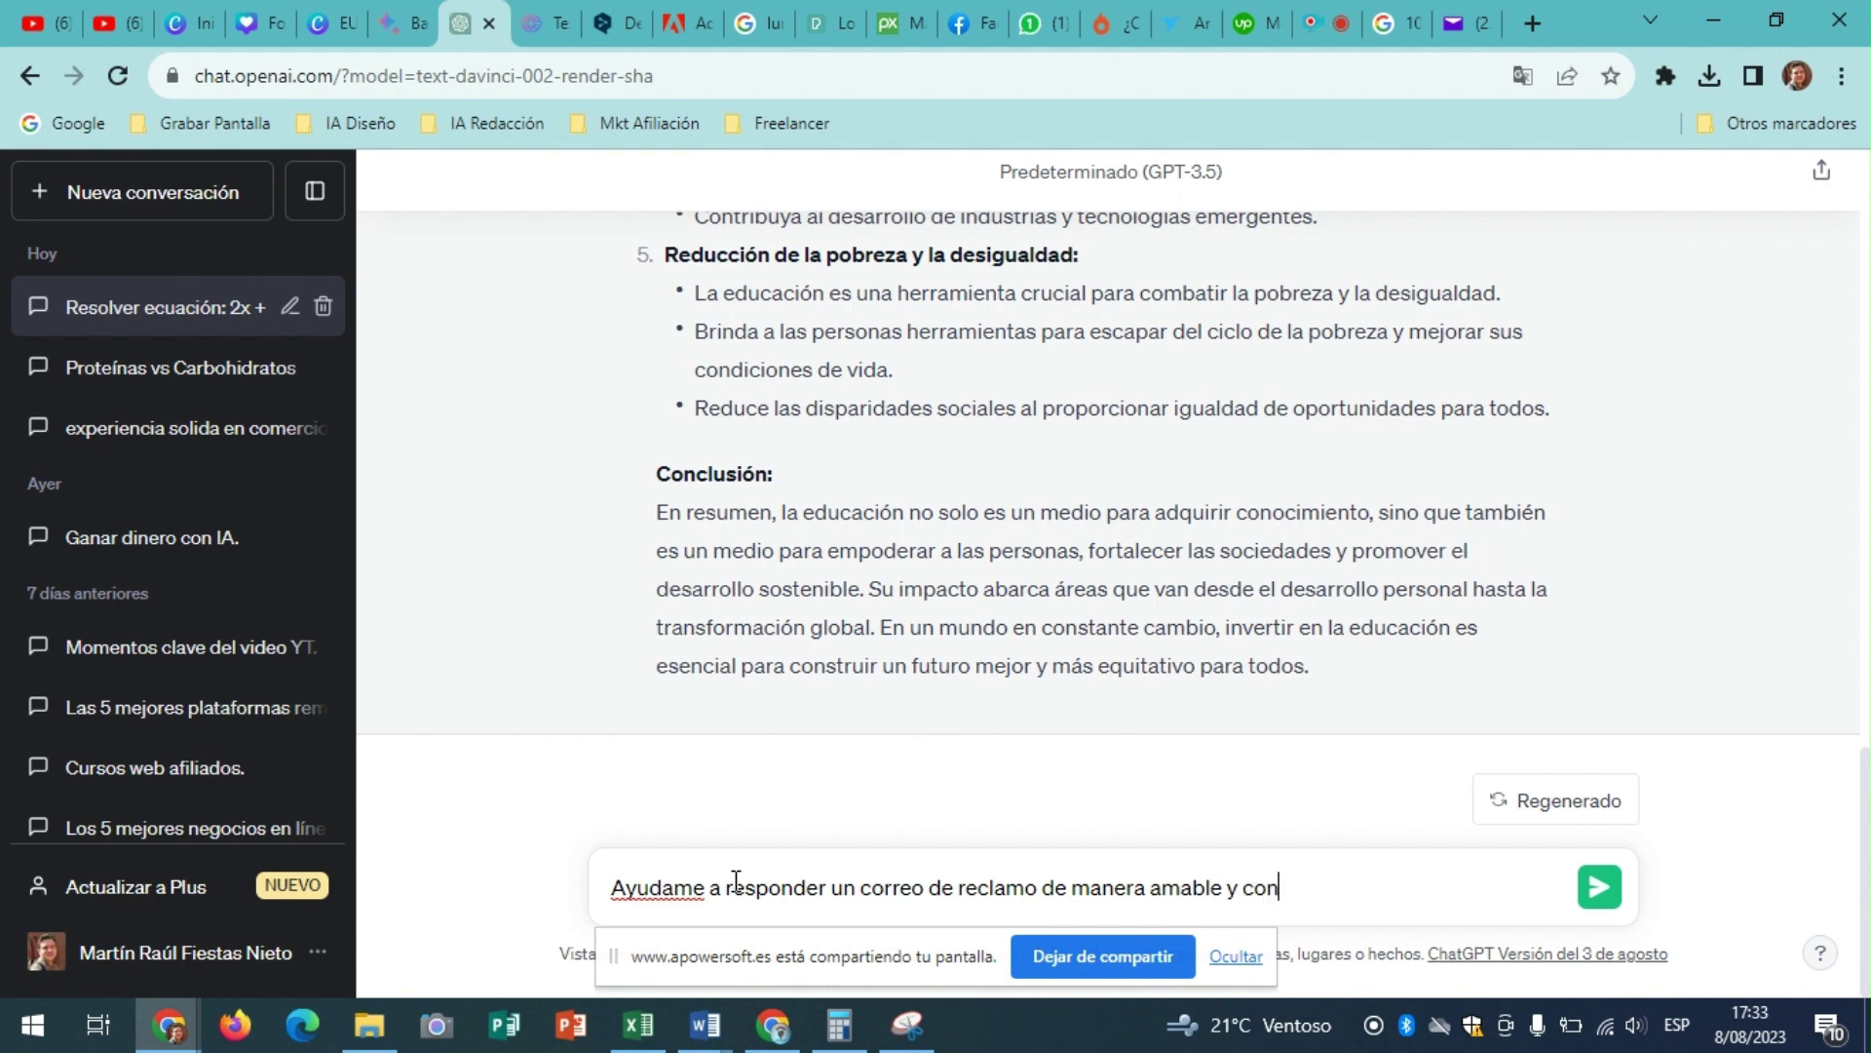
pyautogui.write(' enfoque a resolv')
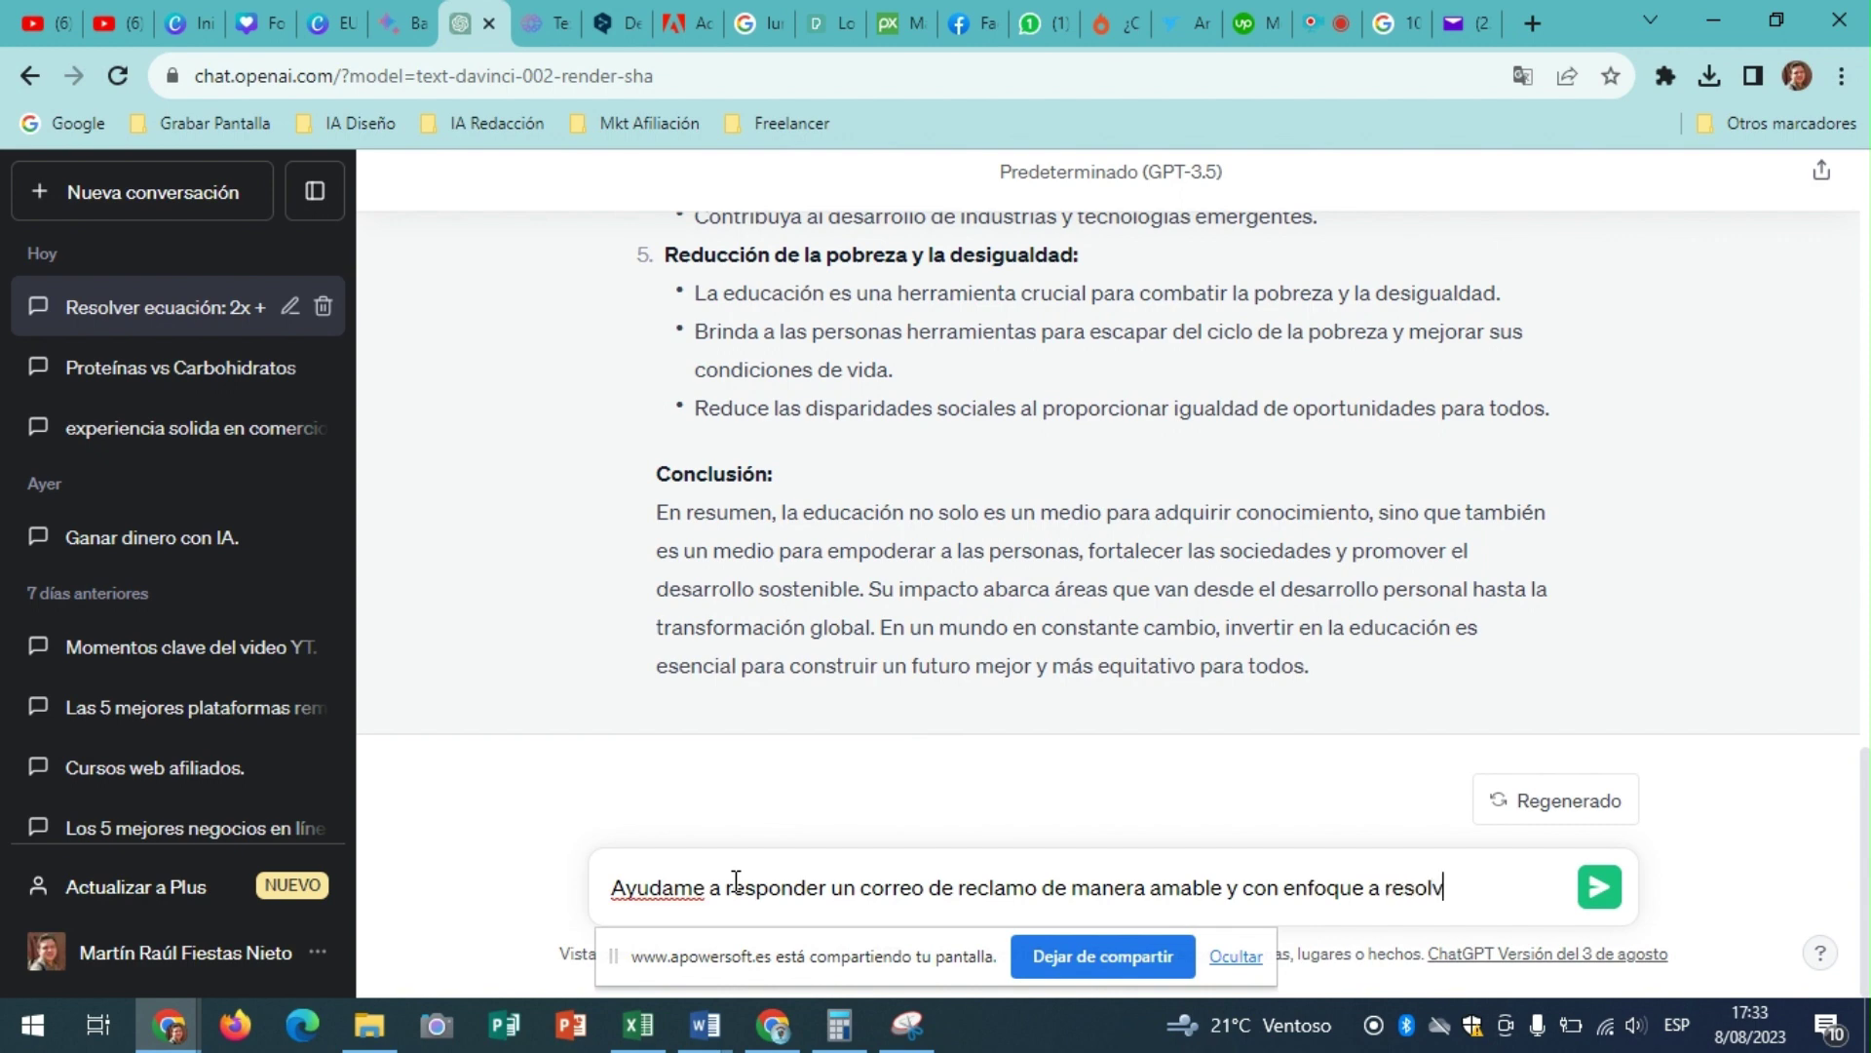
pyautogui.write('er el problema del')
pyautogui.write(' cl')
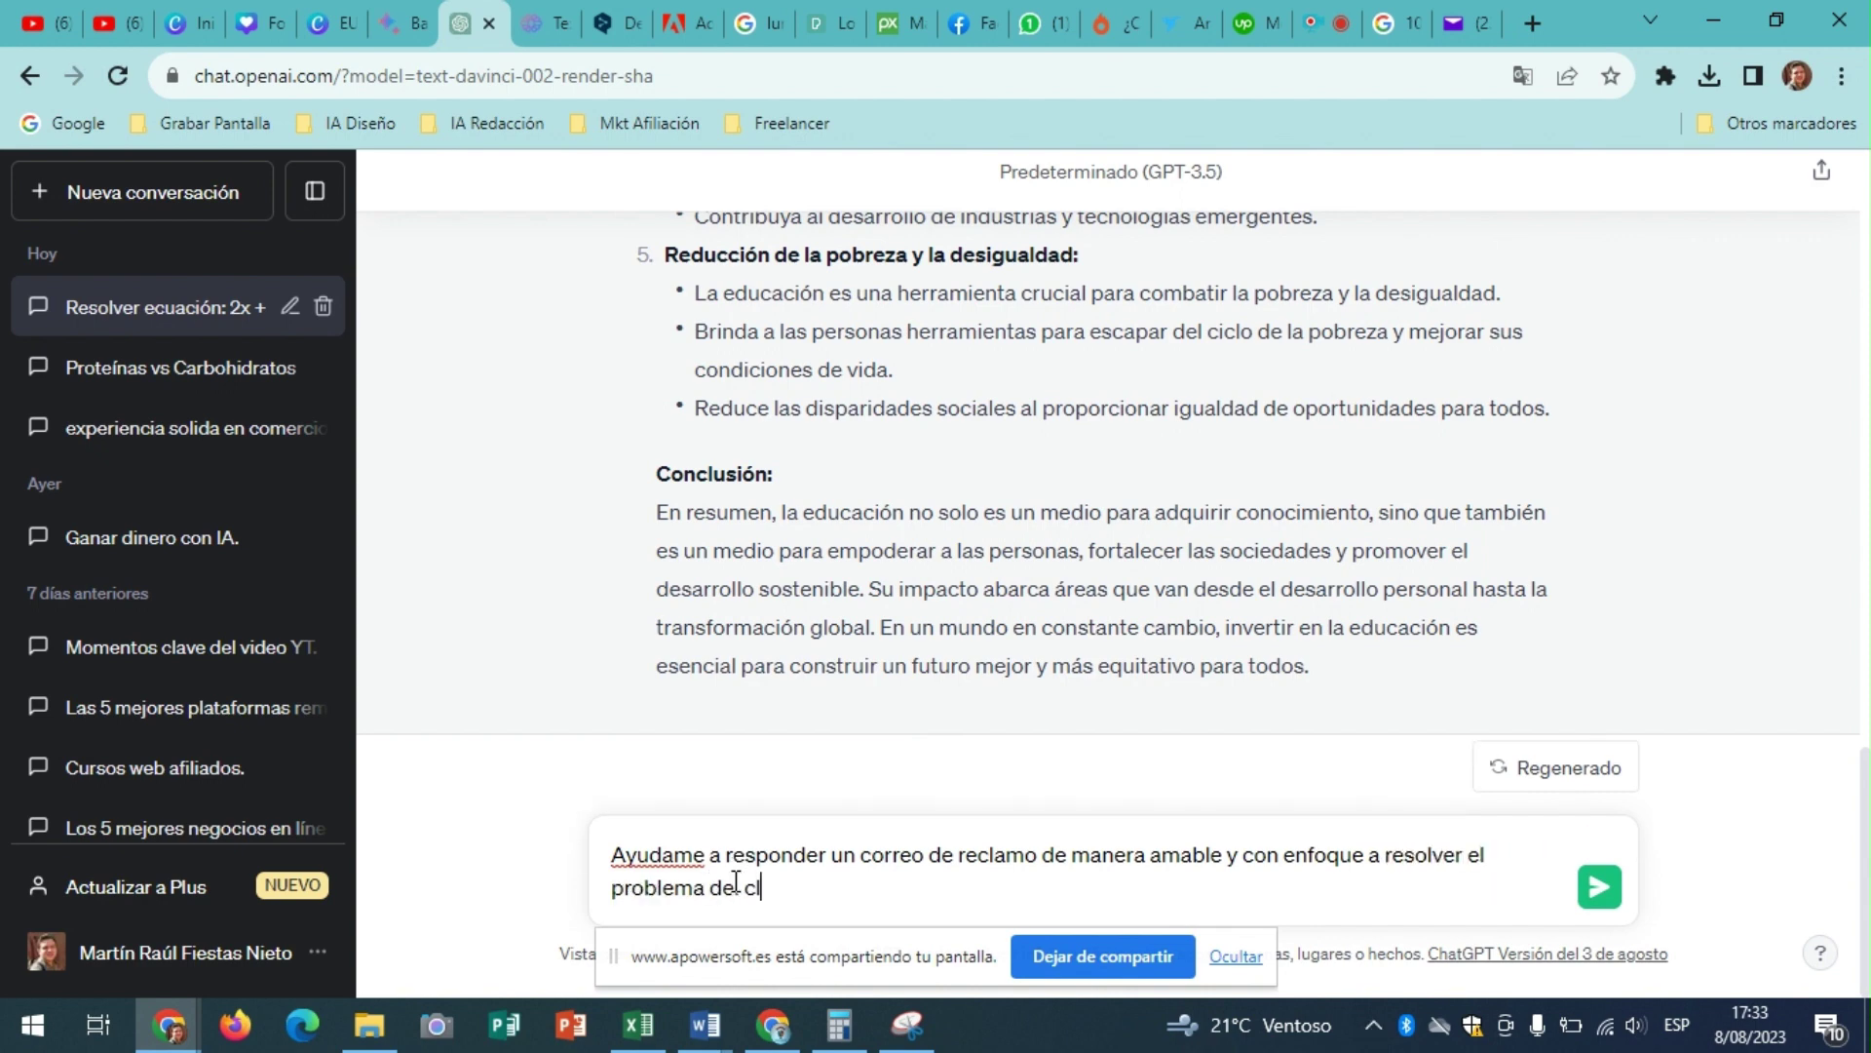
pyautogui.write('iente en menos d')
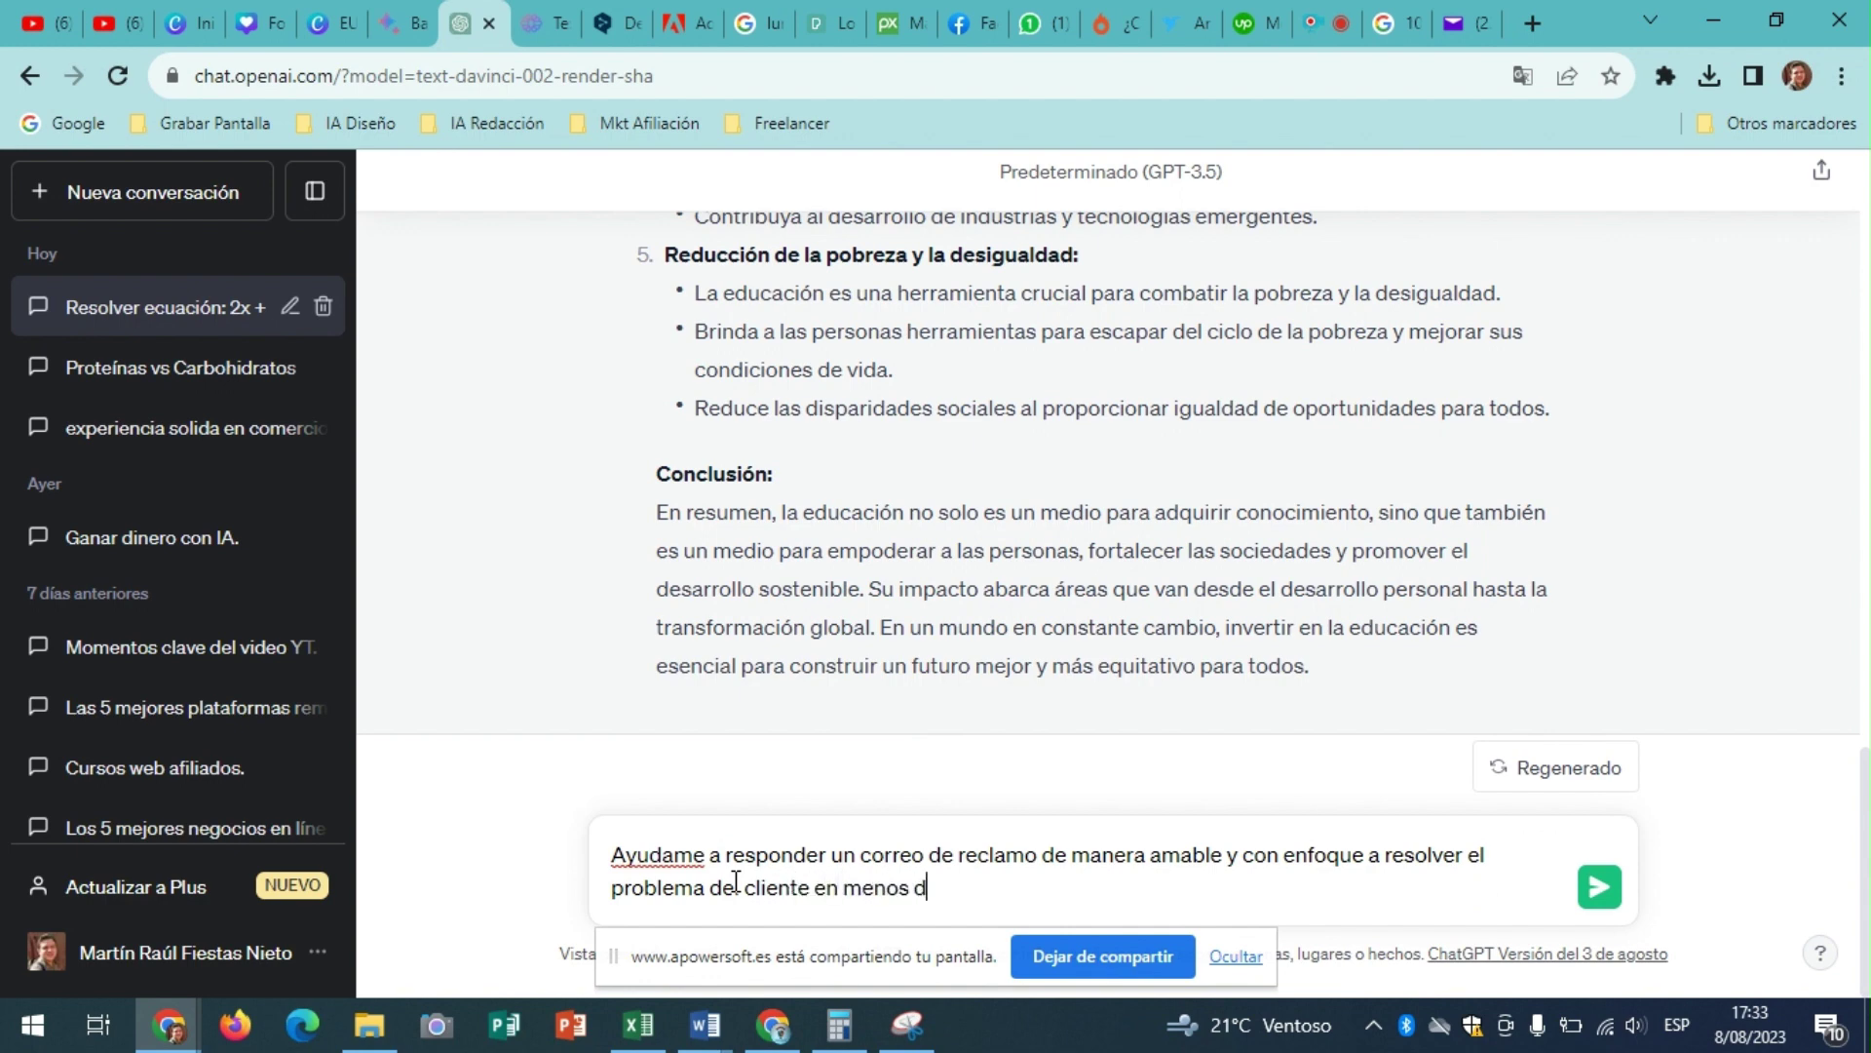
pyautogui.write('e 24 horas, el ')
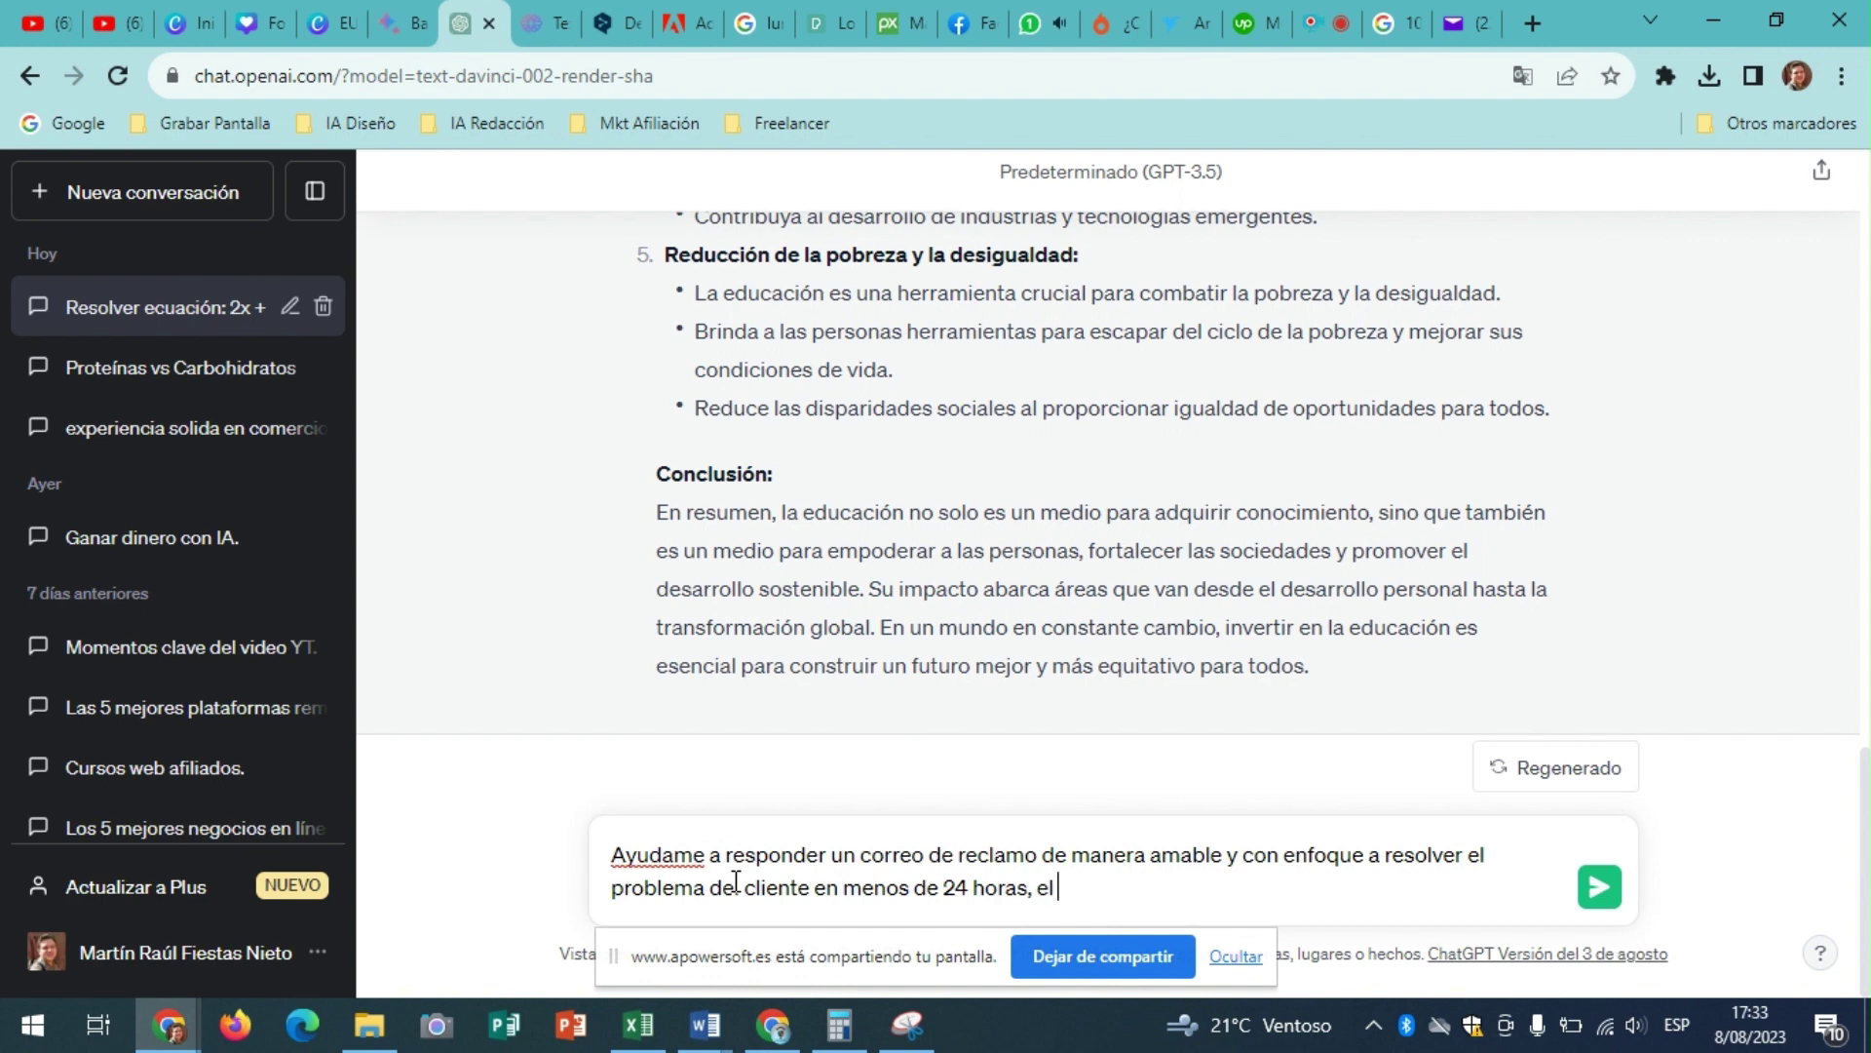
pyautogui.write('correo es est')
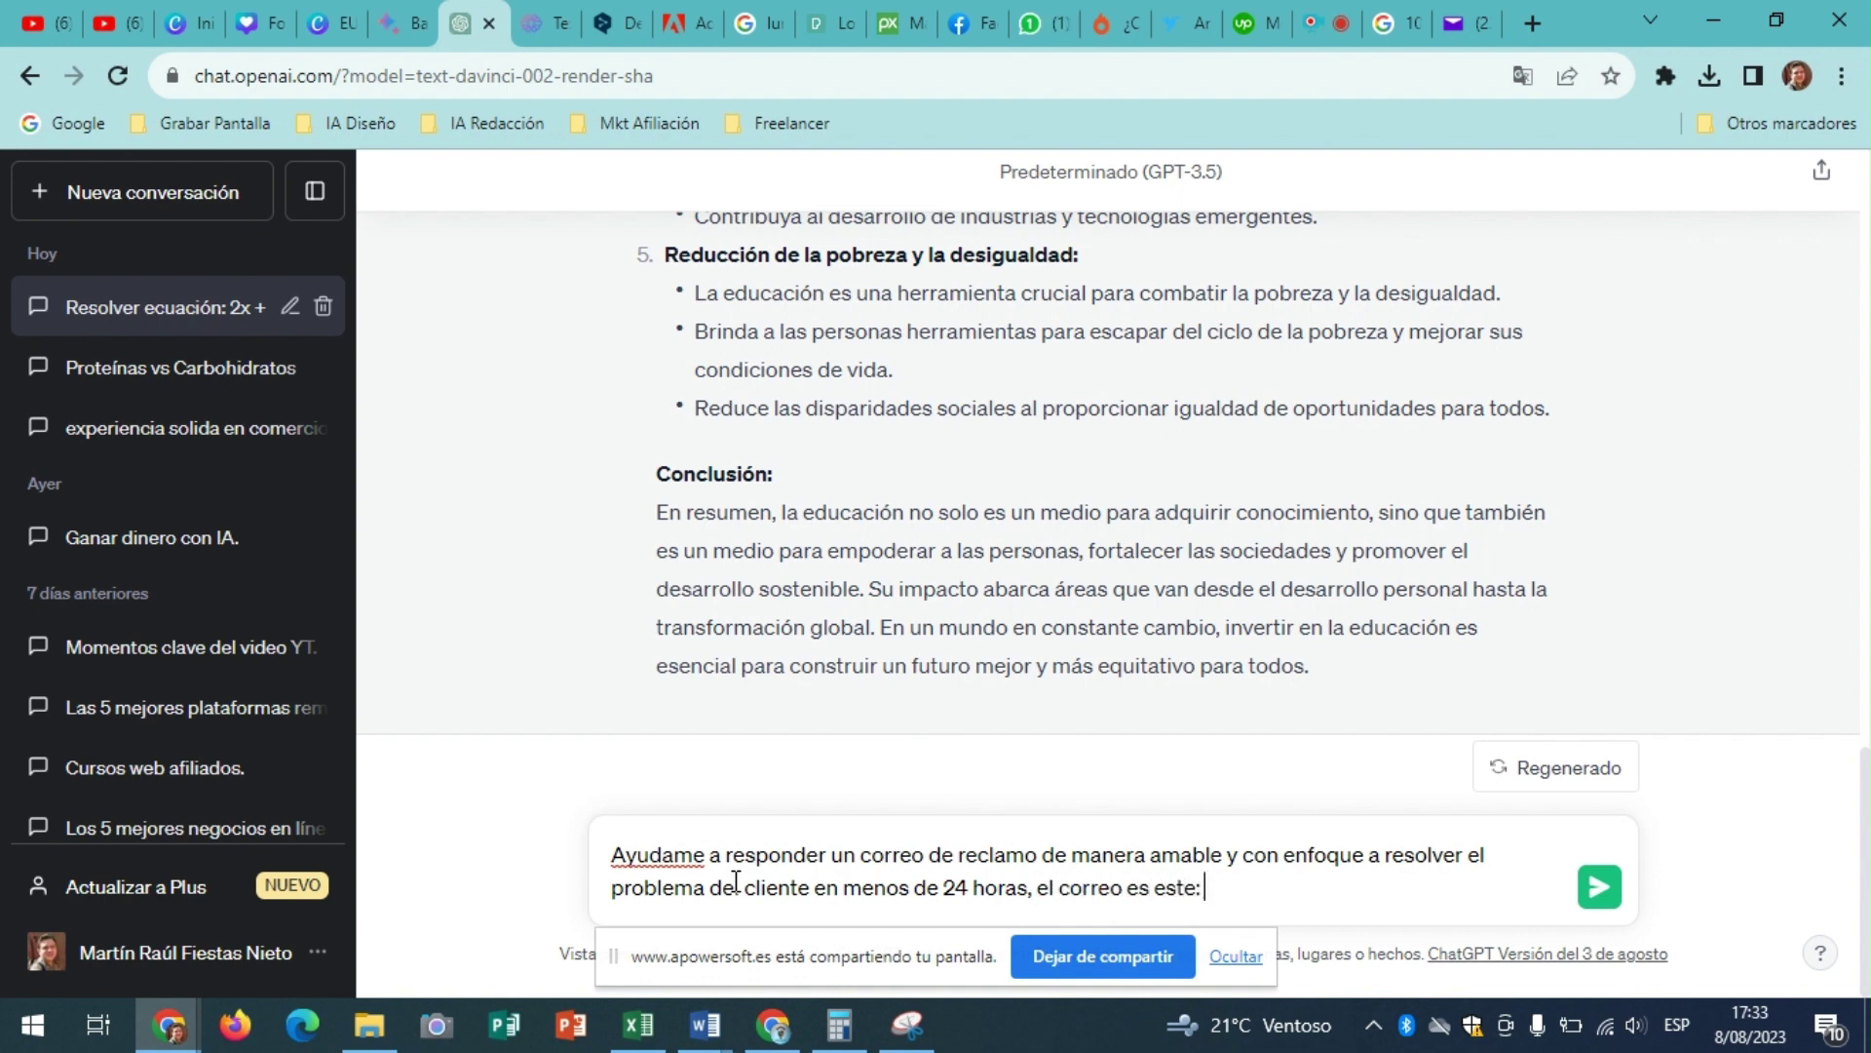
pyautogui.write('e:')
pyautogui.hotkey('ctrl', 'v')
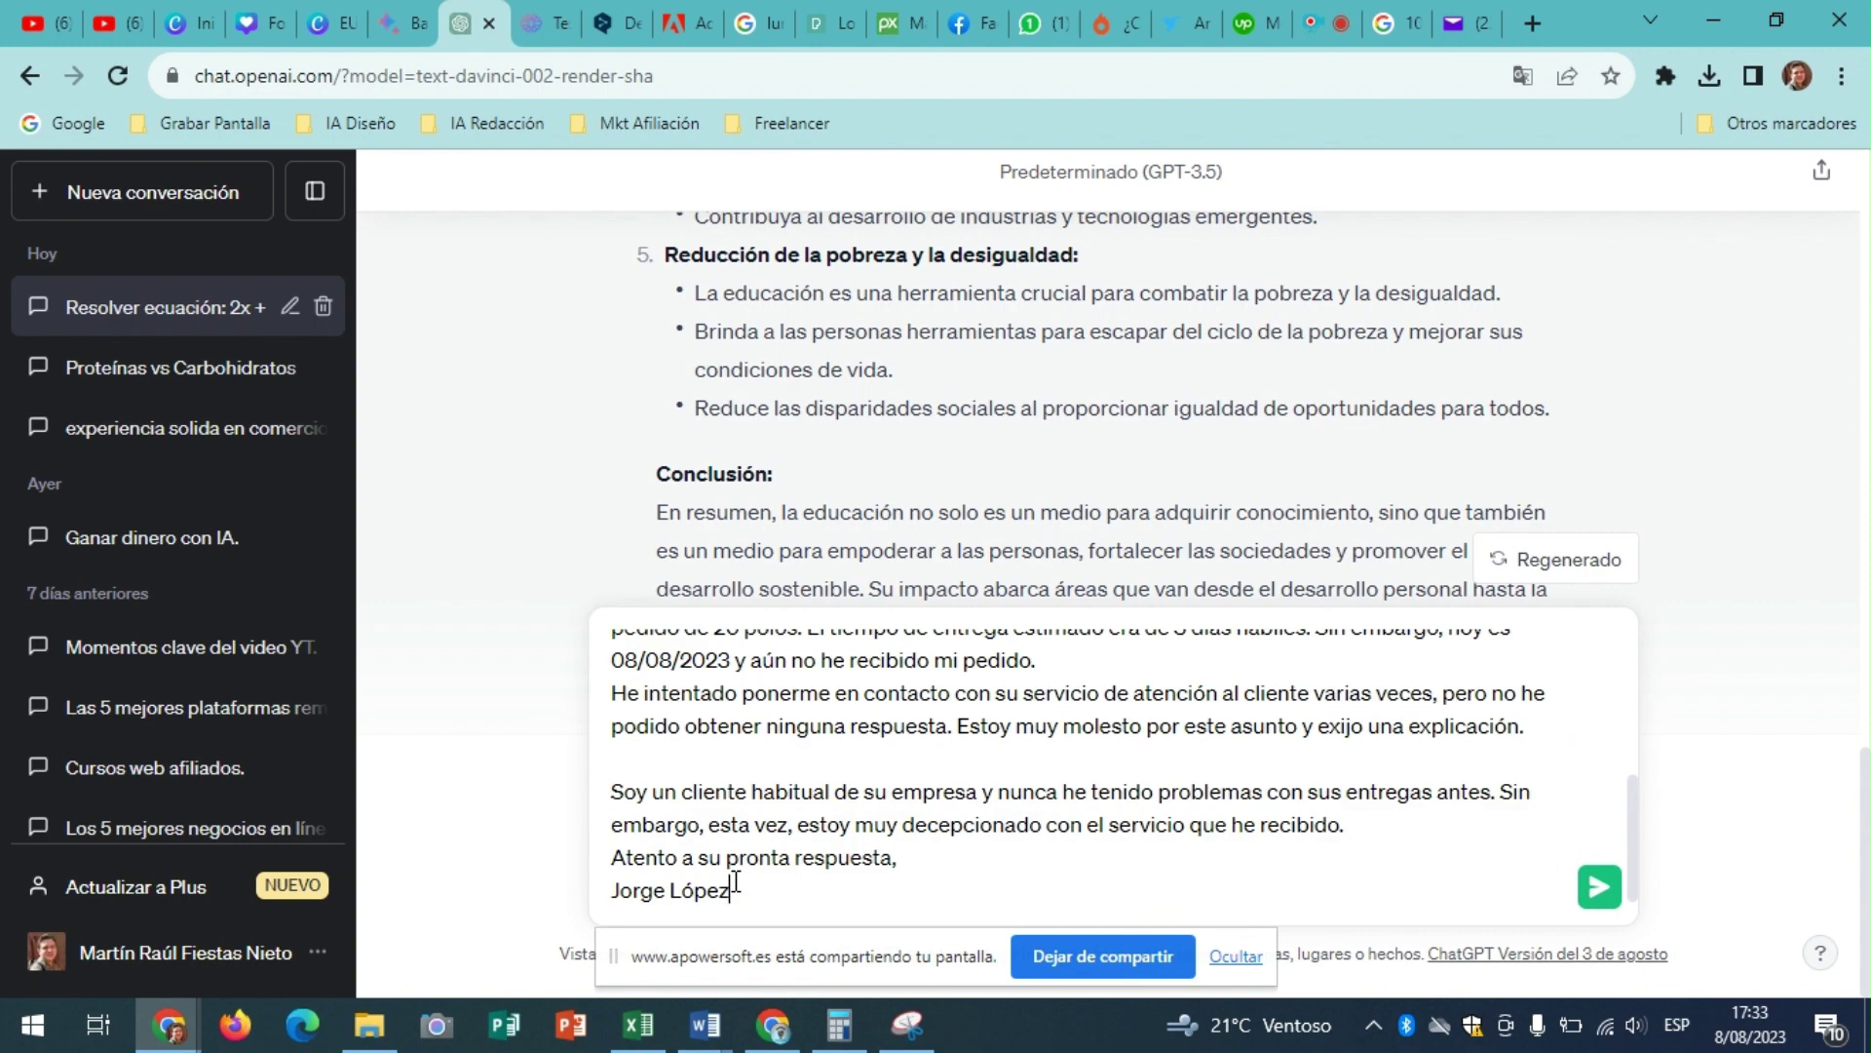
pyautogui.press('Return')
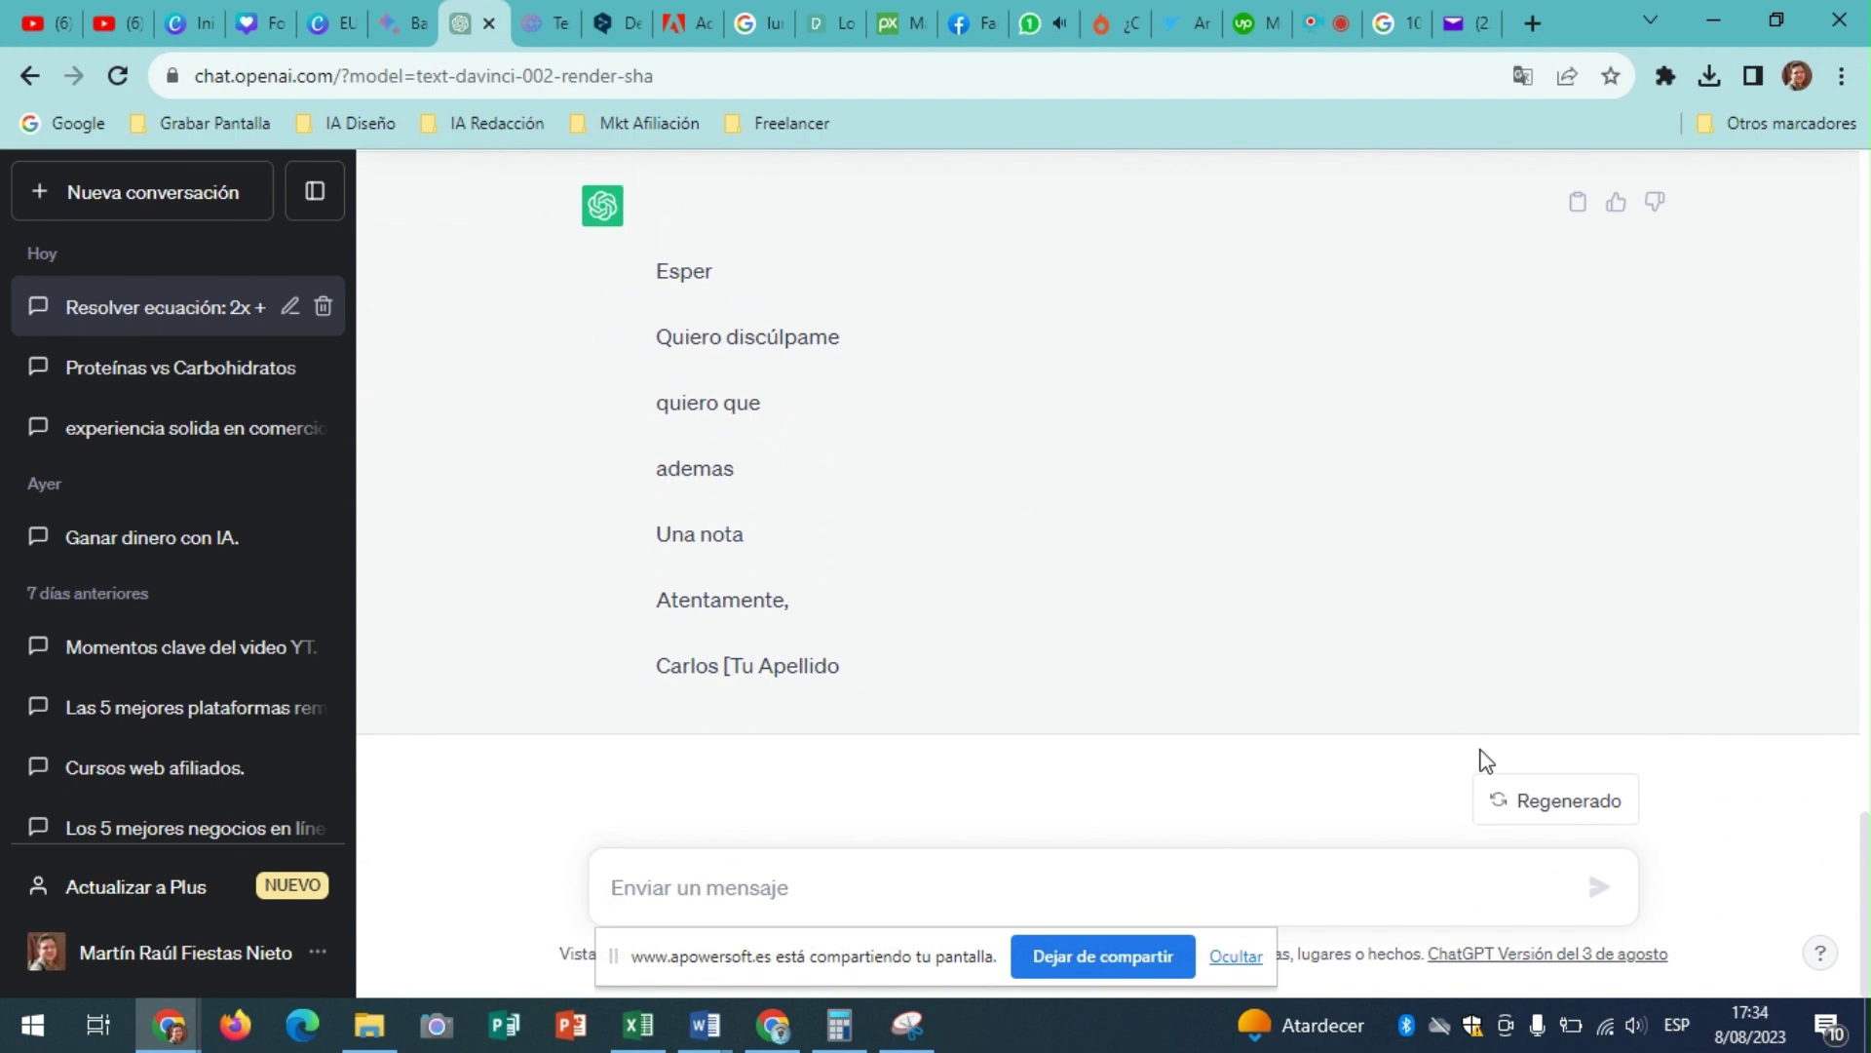
# - Regenerate the answer and review the first version of the apology email from greeting to signature
pyautogui.click(1555, 802)
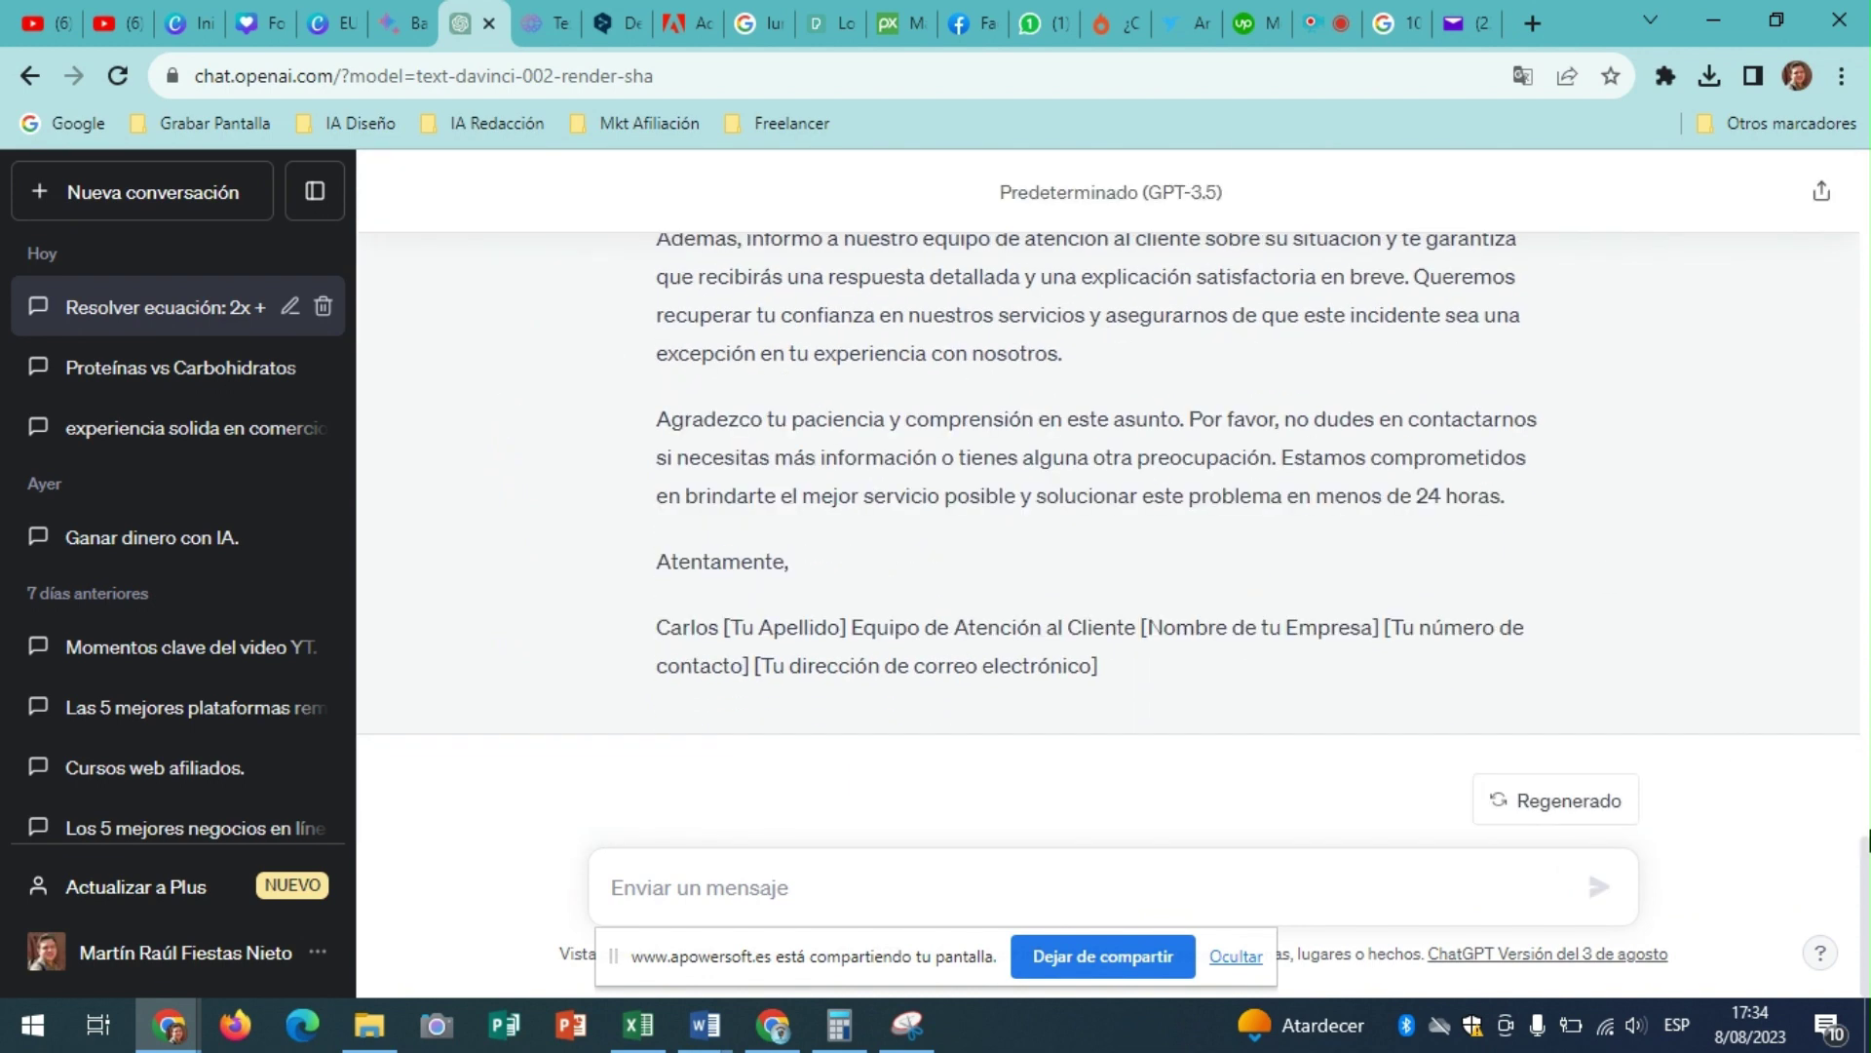
pyautogui.scroll(5, 1867, 795)
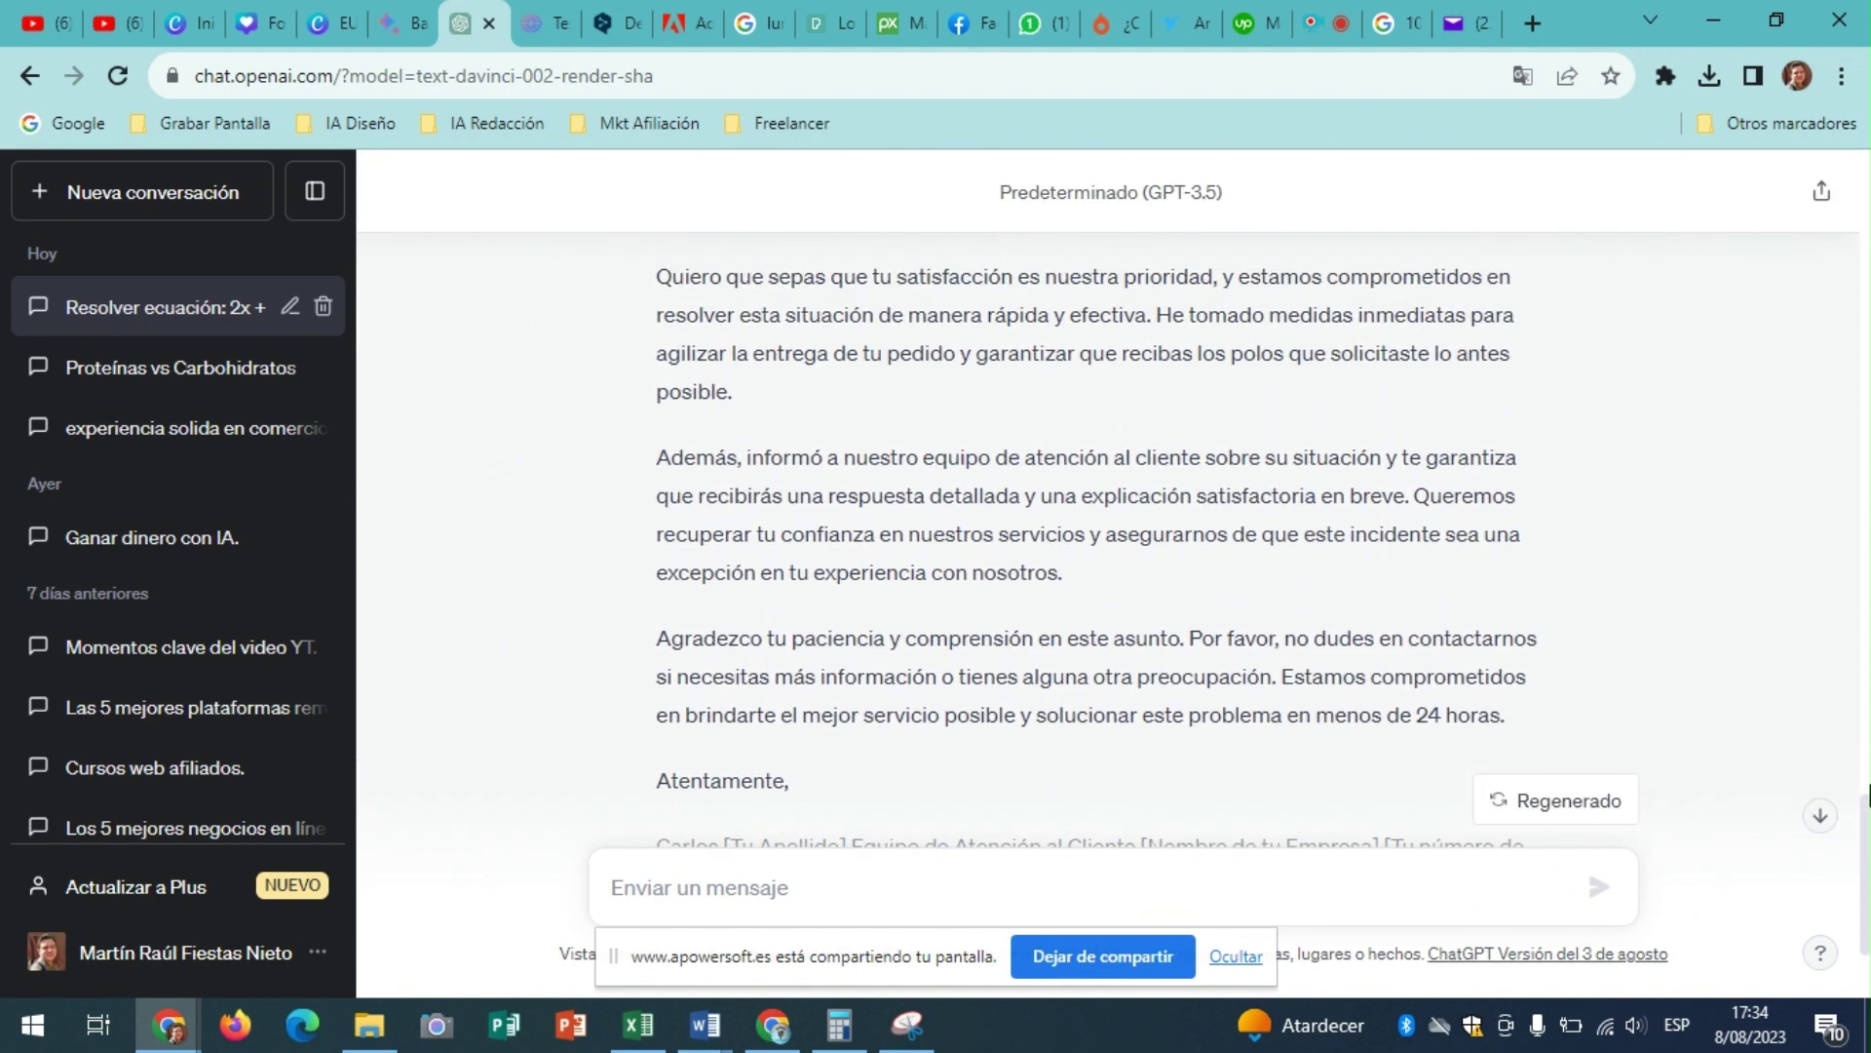
pyautogui.scroll(2, 1868, 795)
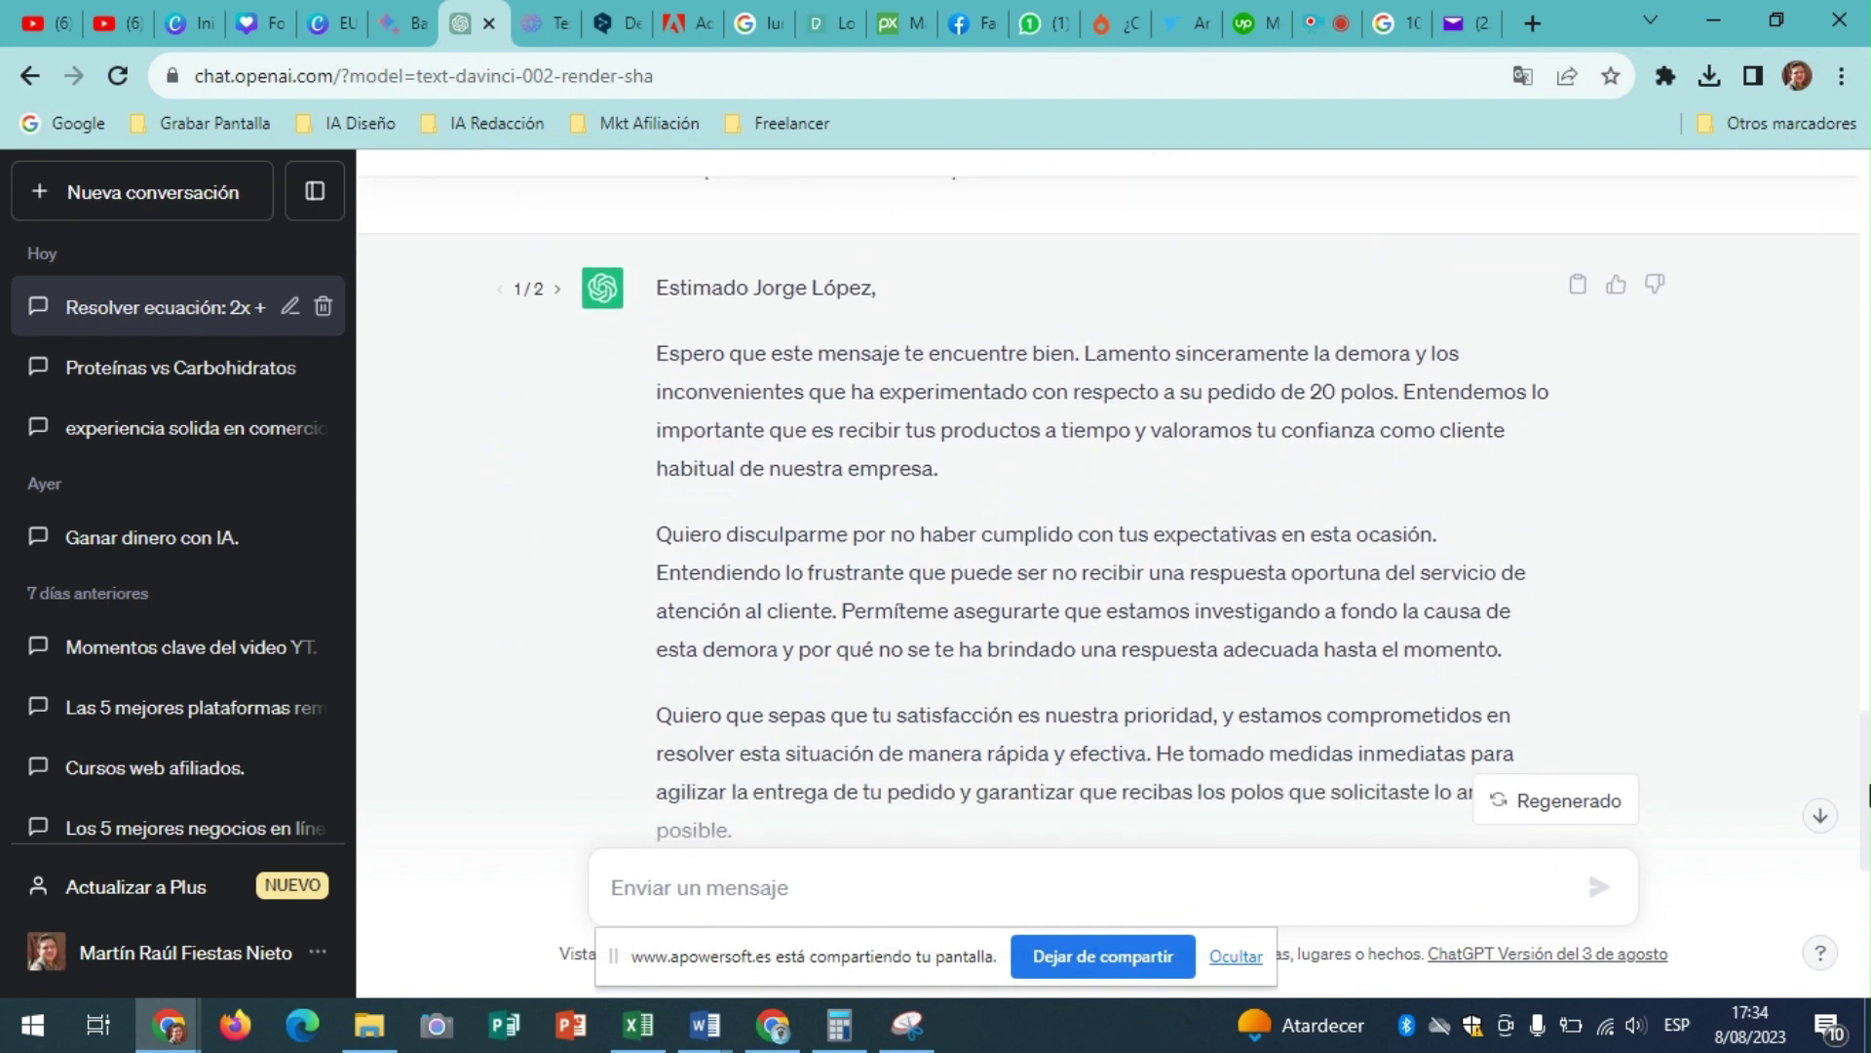
pyautogui.scroll(-1, 1867, 794)
pyautogui.scroll(-1, 1868, 794)
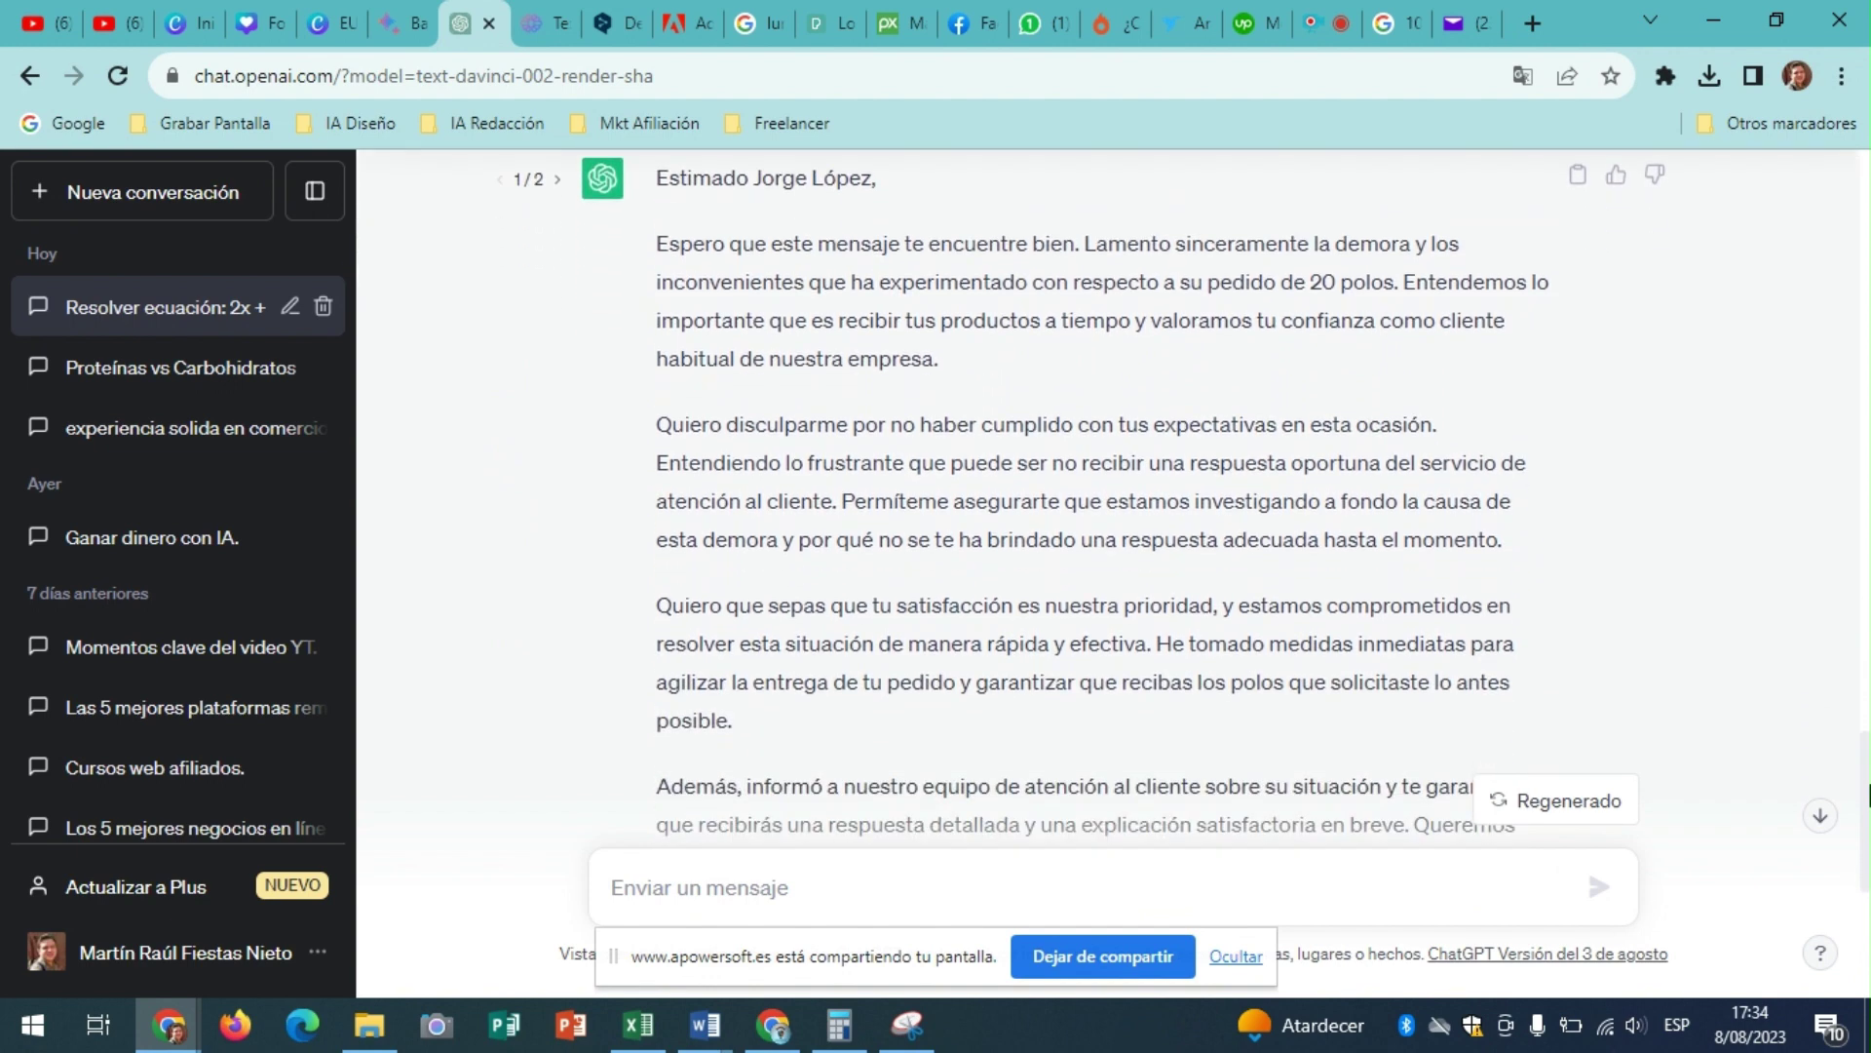
pyautogui.scroll(-1, 1867, 795)
pyautogui.scroll(-1, 1867, 795)
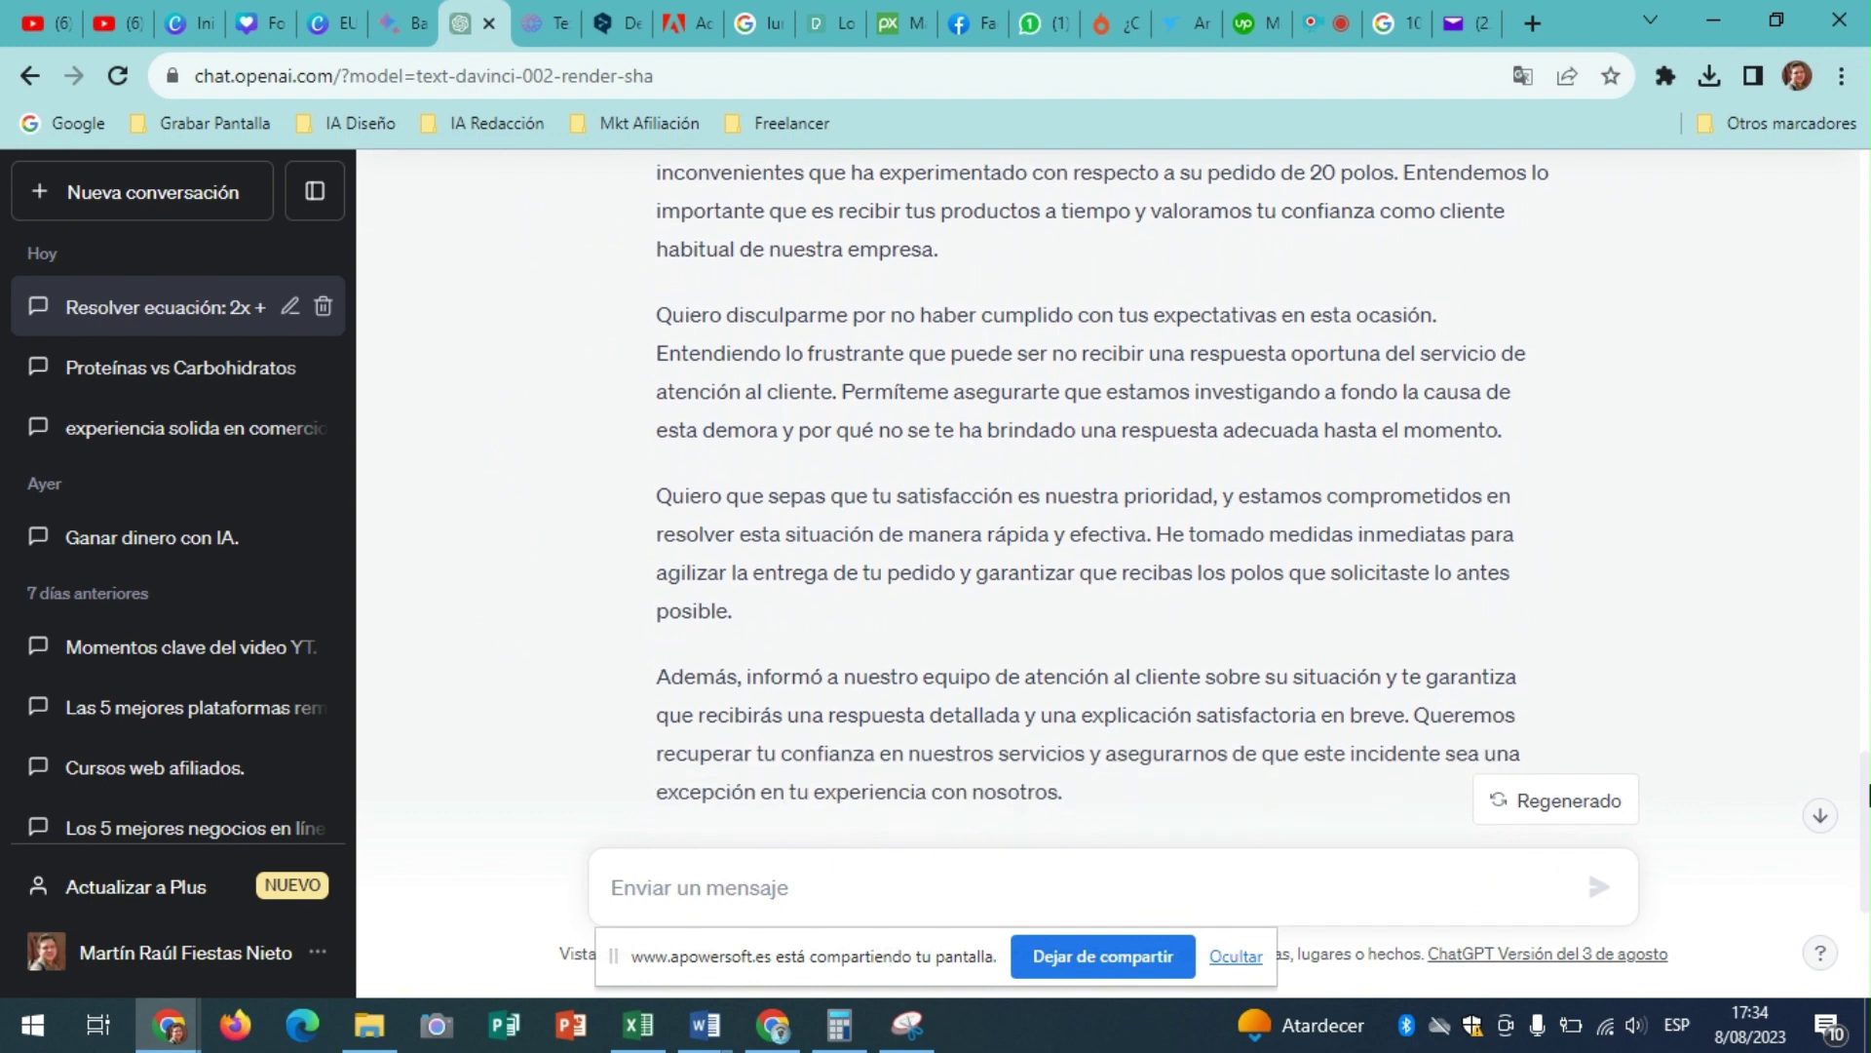
pyautogui.scroll(-2, 1867, 794)
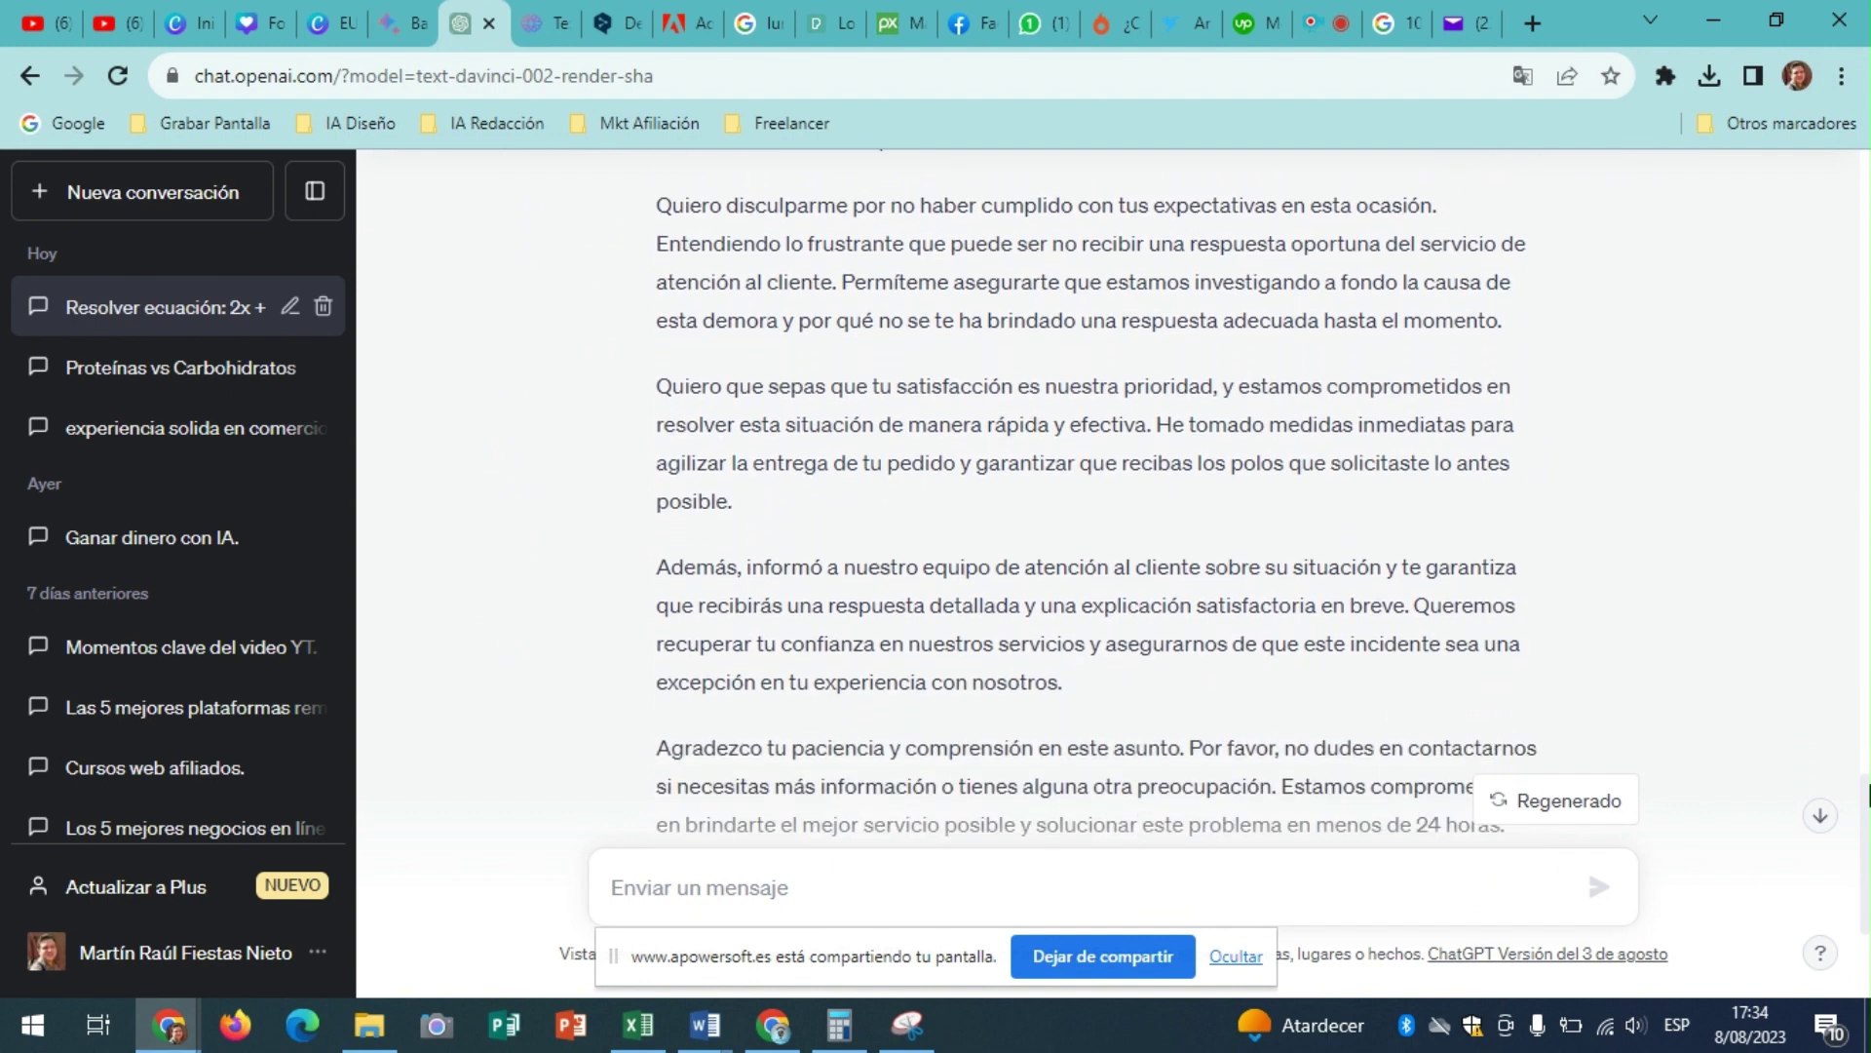
pyautogui.scroll(-1, 1867, 794)
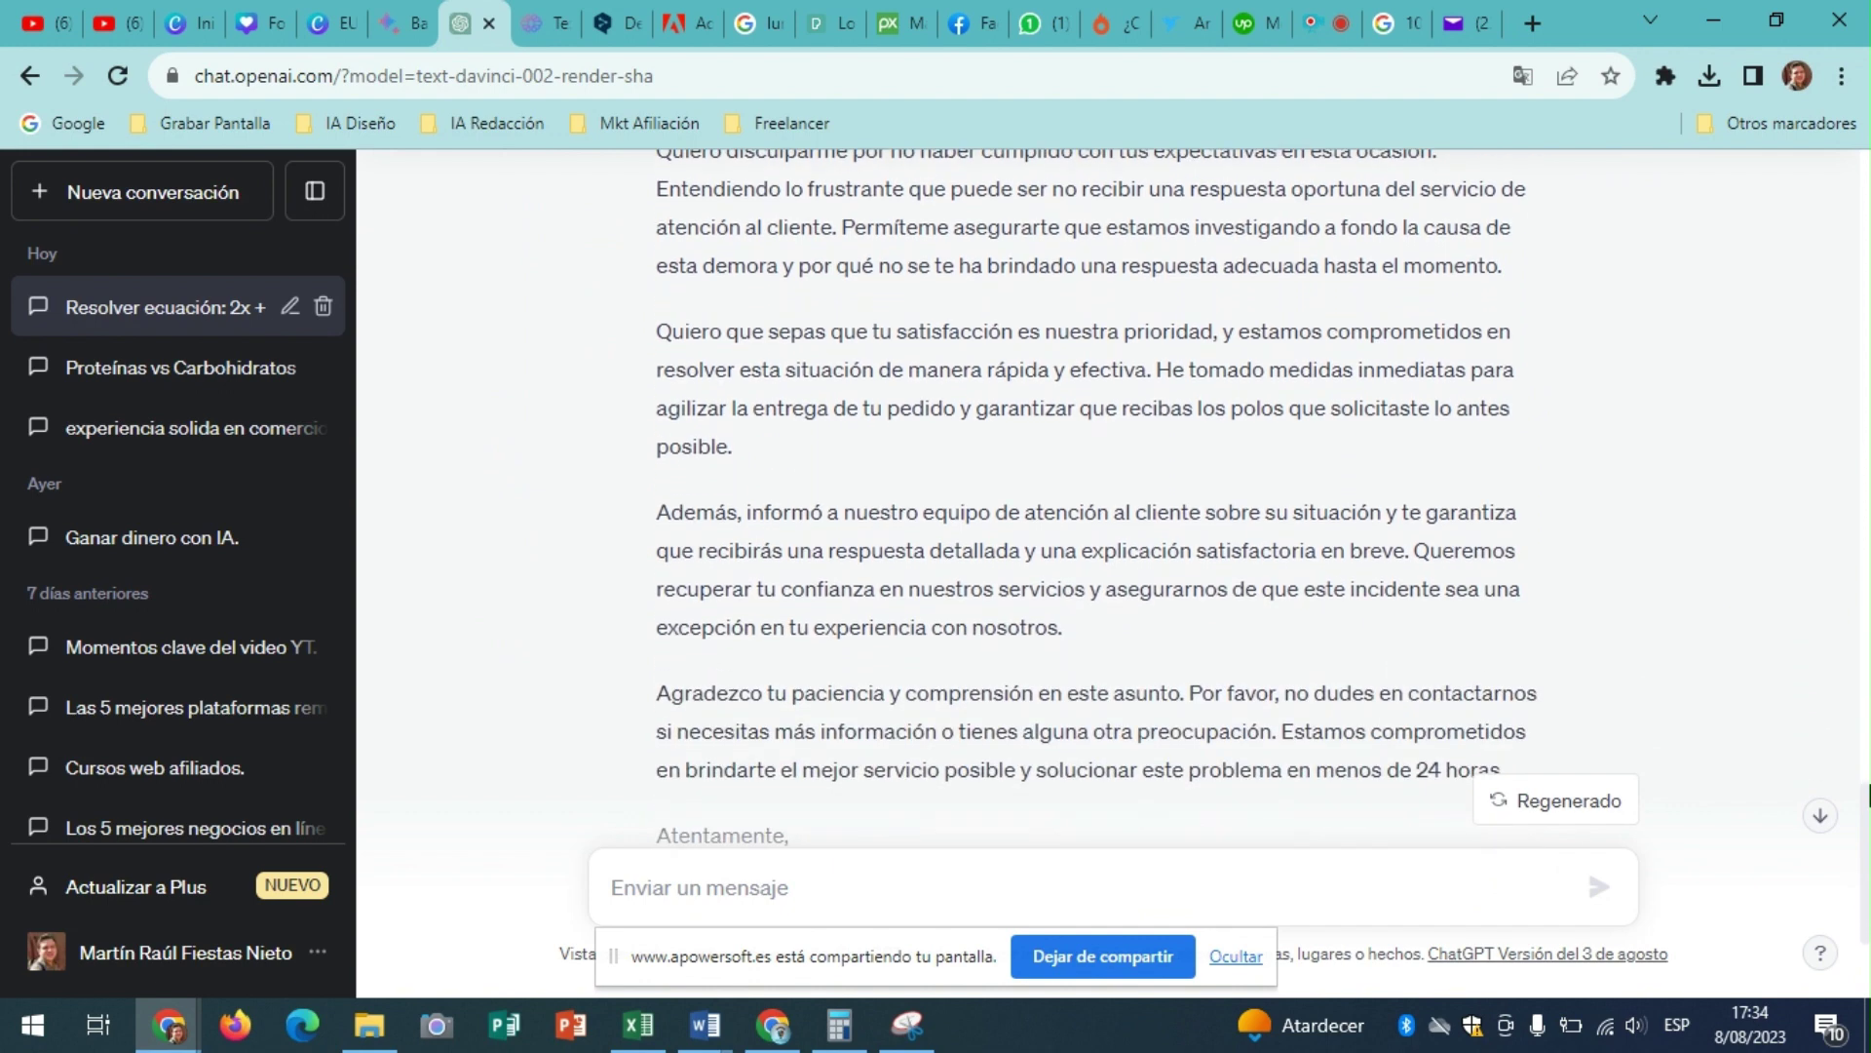
pyautogui.scroll(-1, 1867, 794)
pyautogui.scroll(-1, 1868, 794)
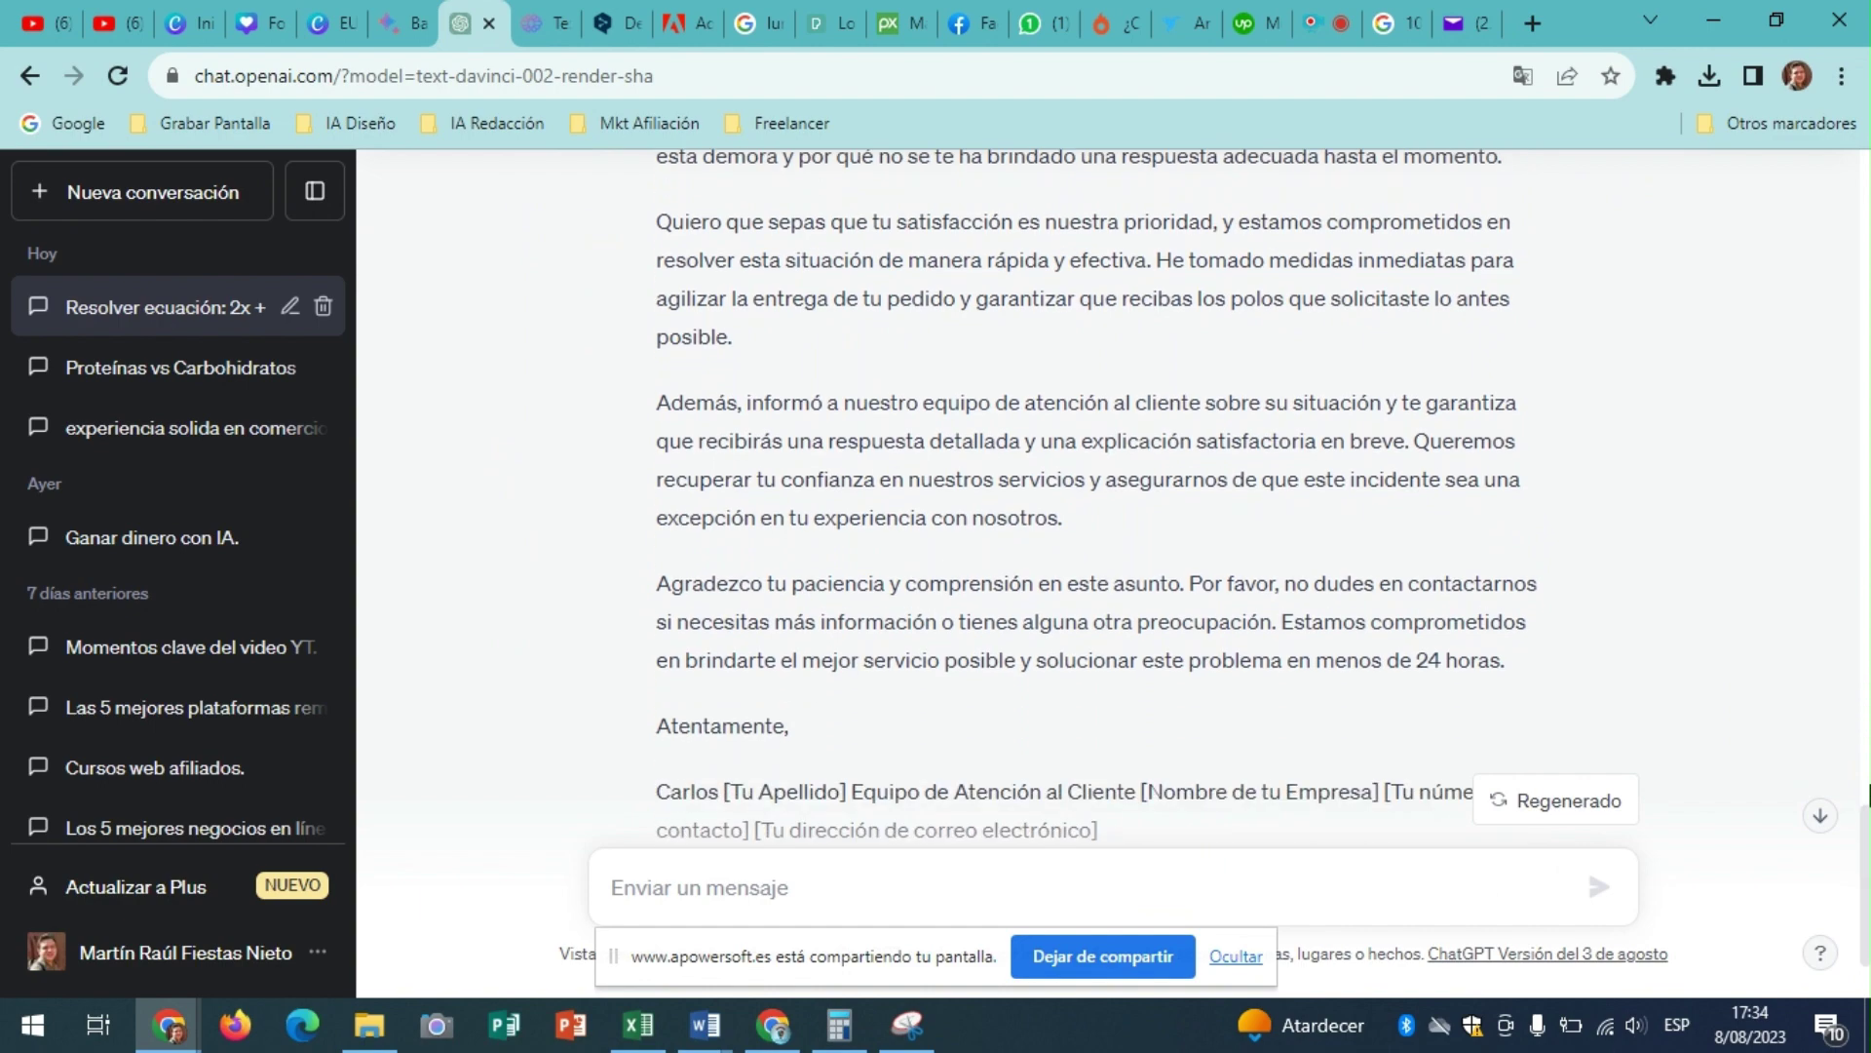
pyautogui.scroll(-1, 1867, 794)
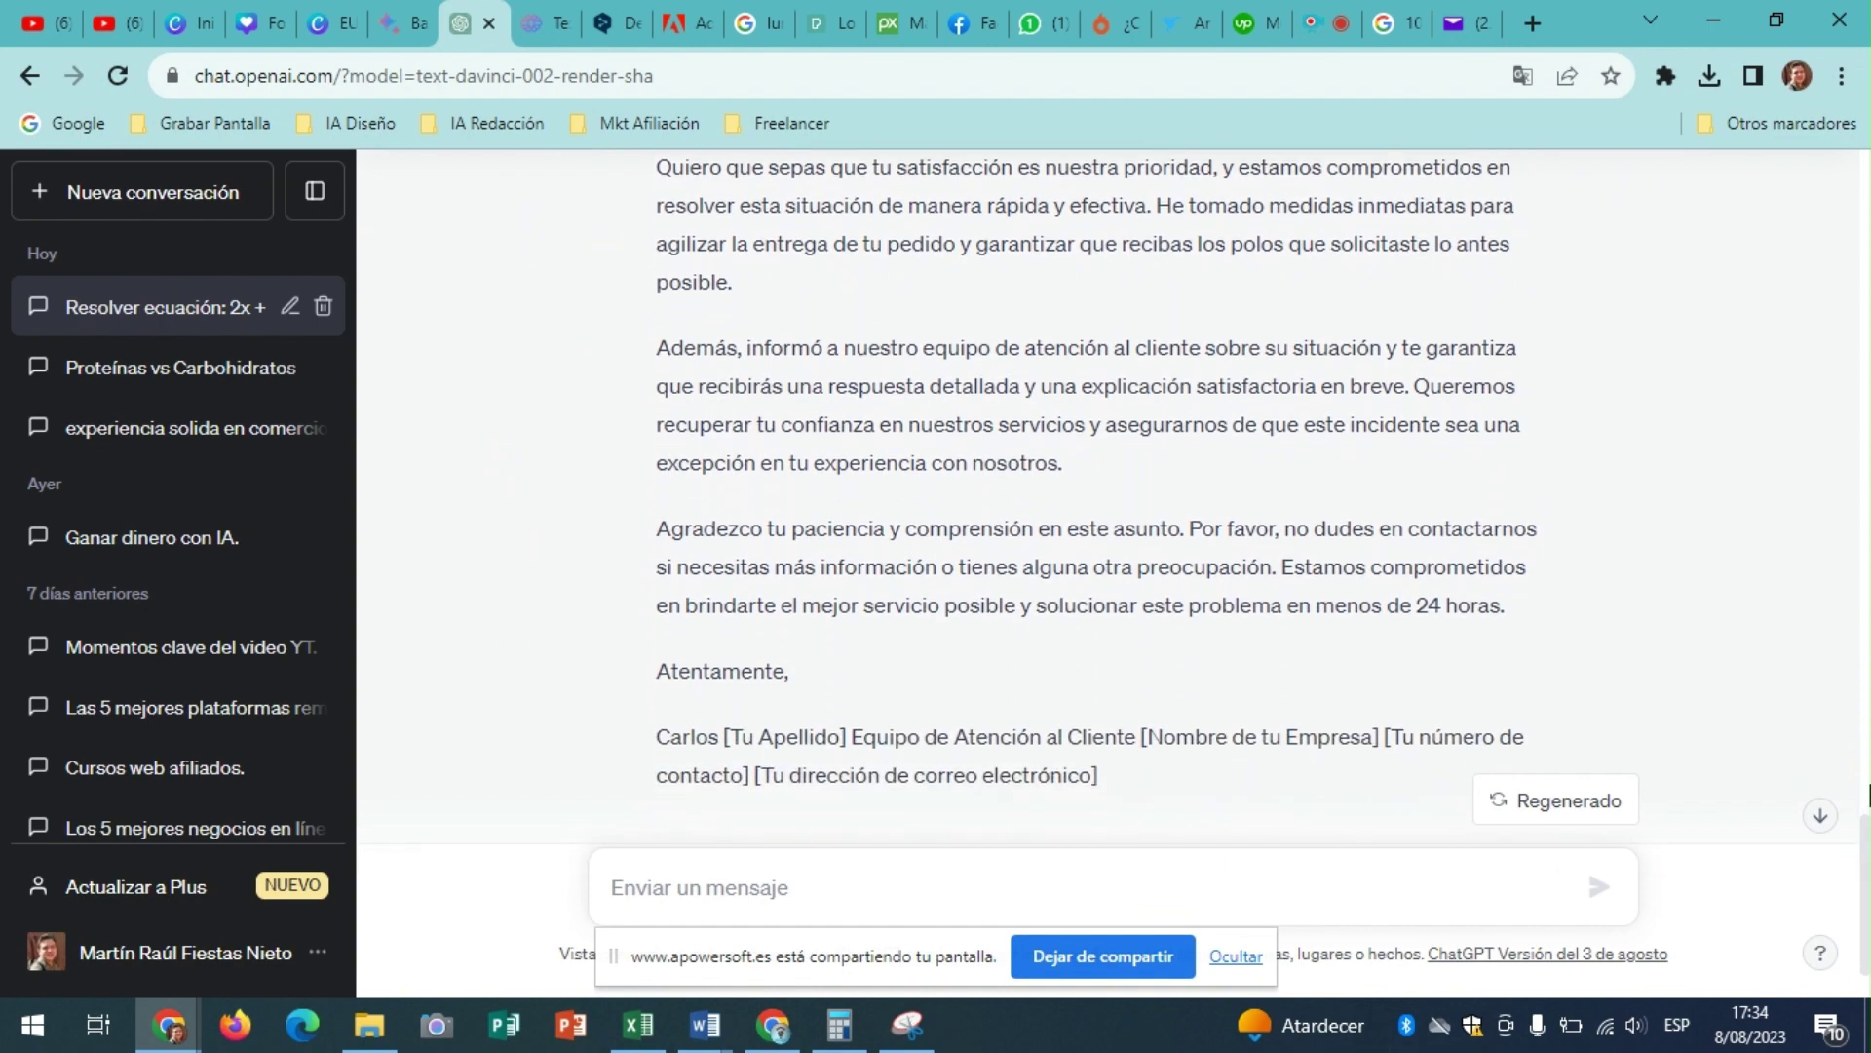
pyautogui.scroll(-2, 1868, 794)
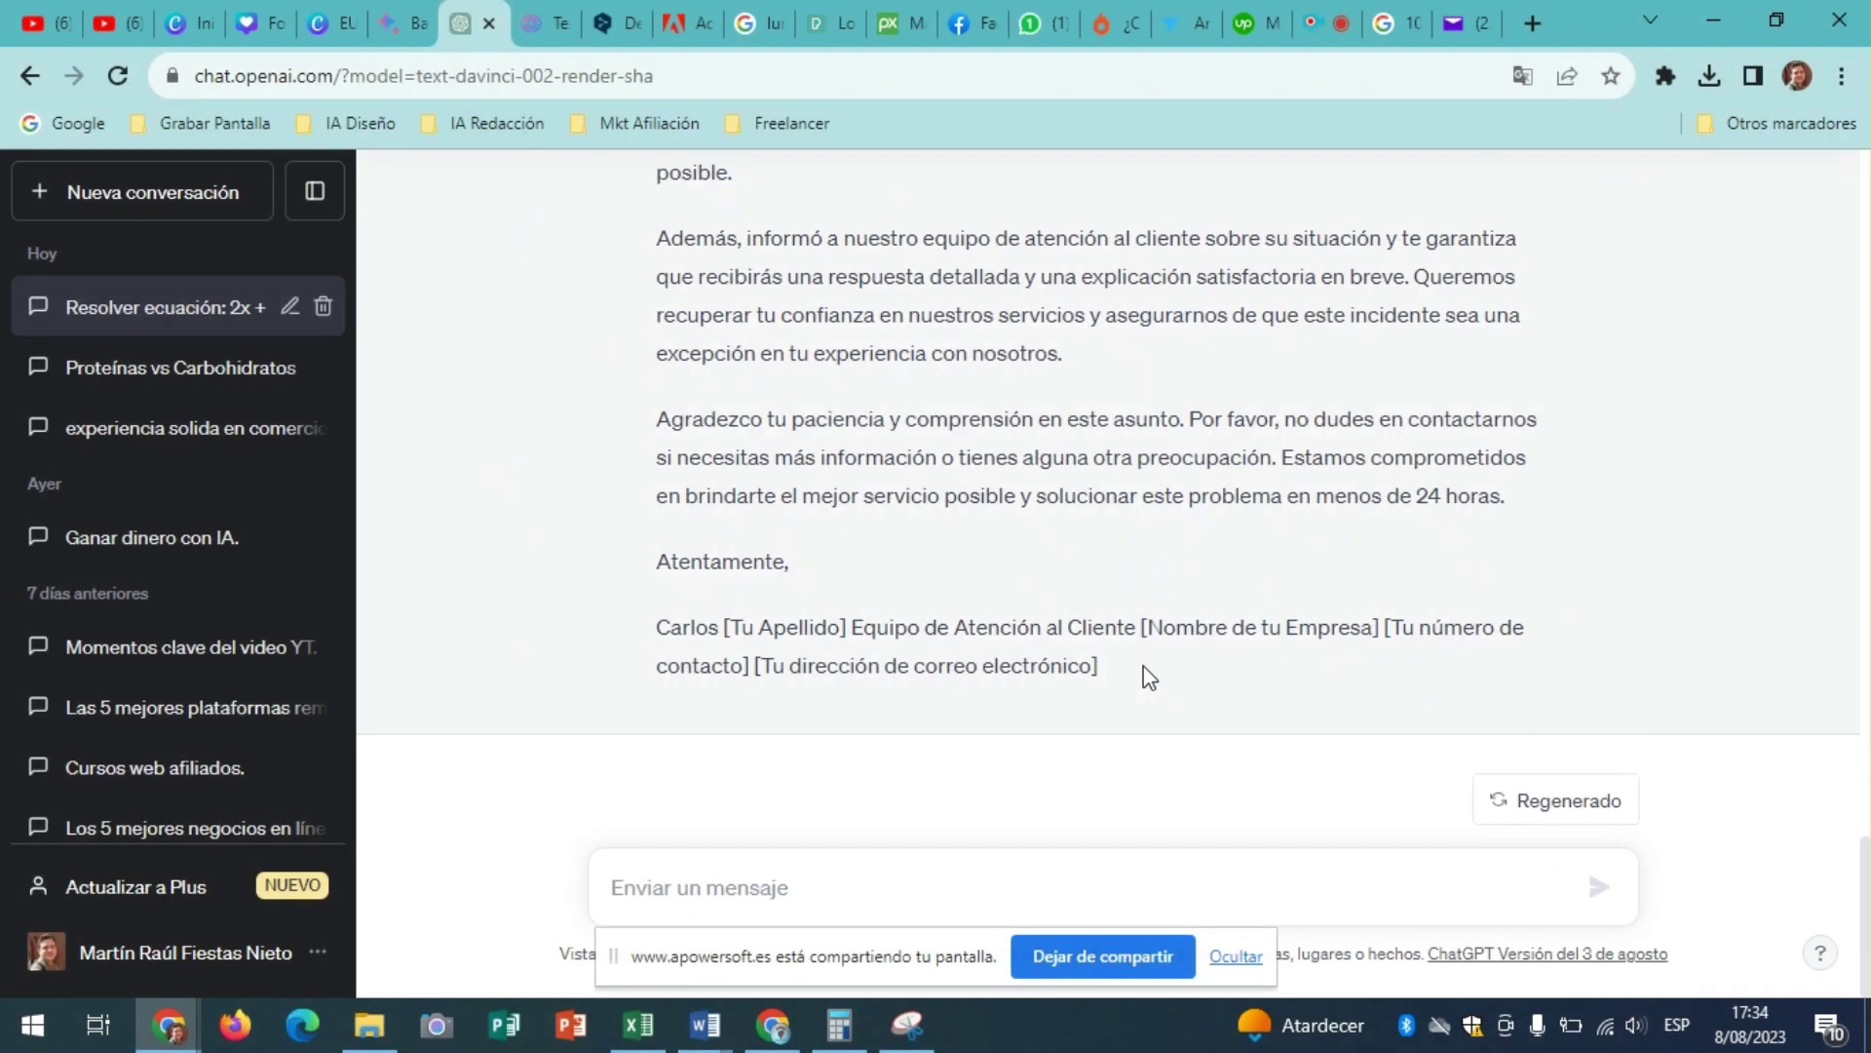
# - Copy the whole first version of the answer and paste it into a reply to the complaint email in Gmail
pyautogui.moveTo(1148, 676); pyautogui.dragTo(653, 566)
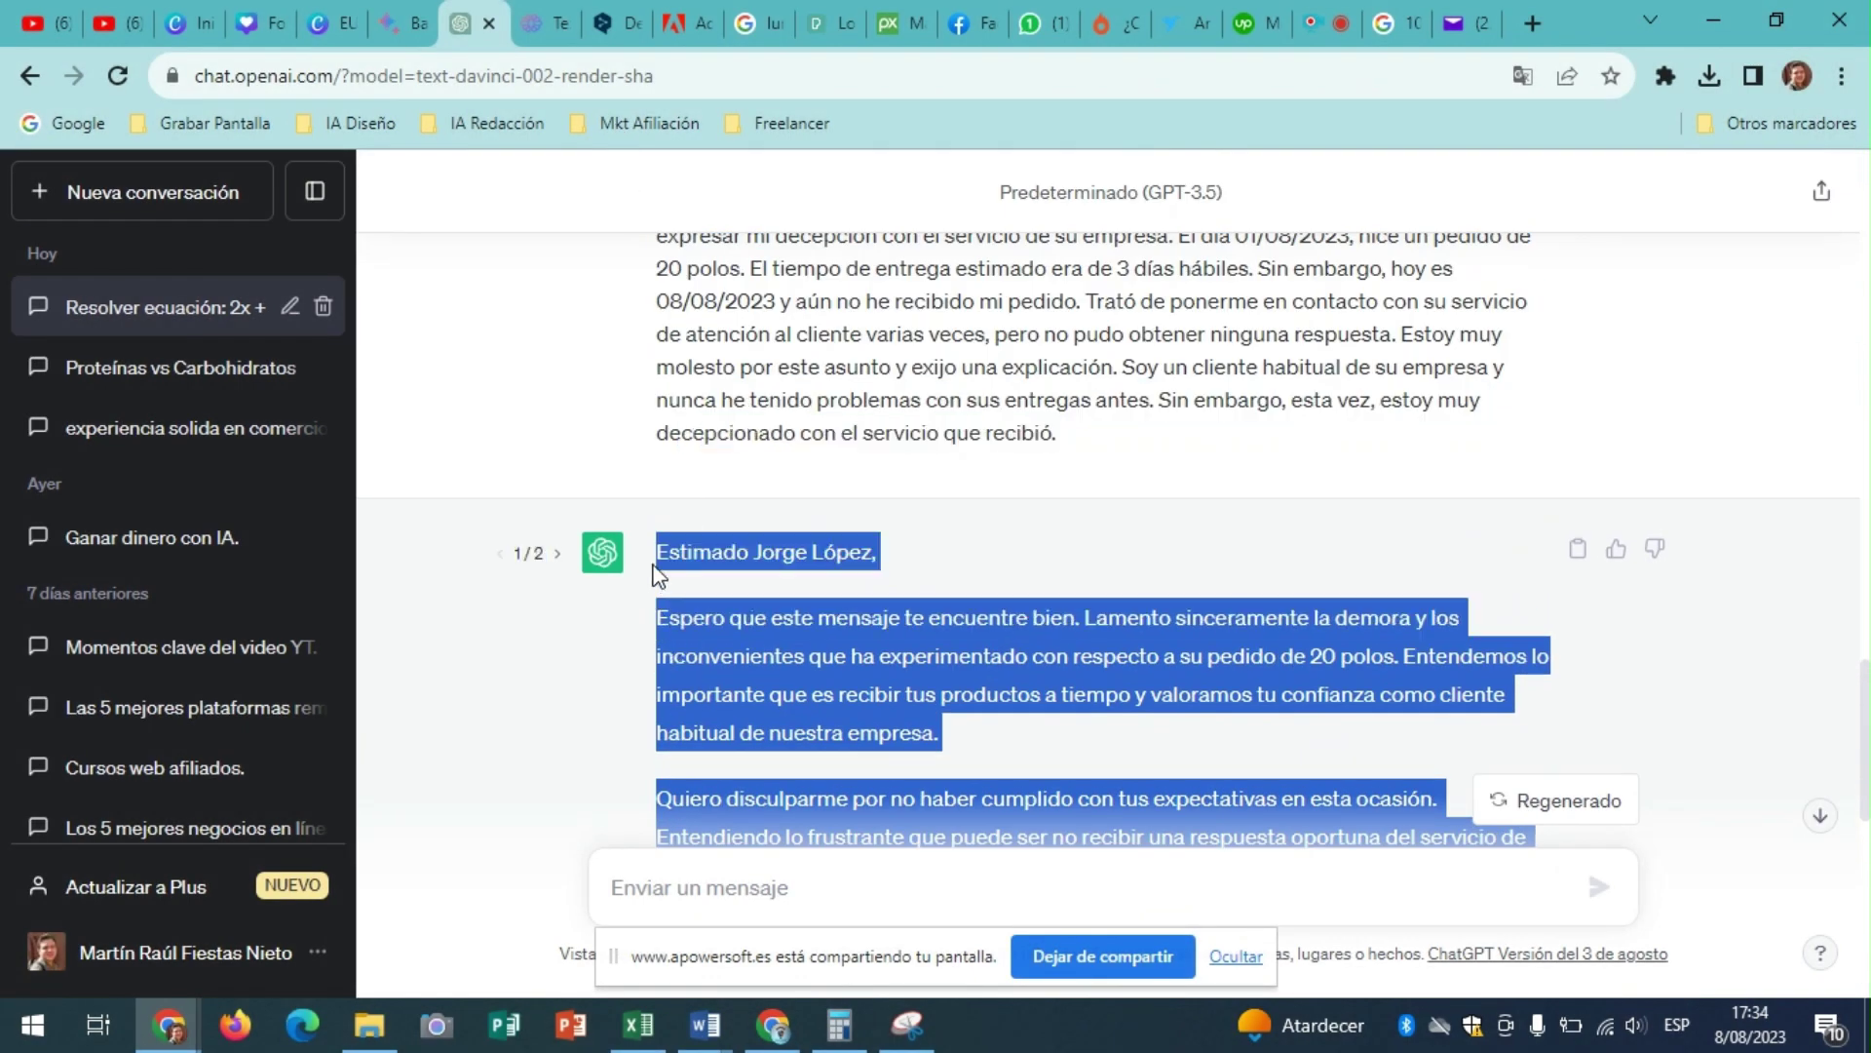
pyautogui.hotkey('alt', 'Tab')
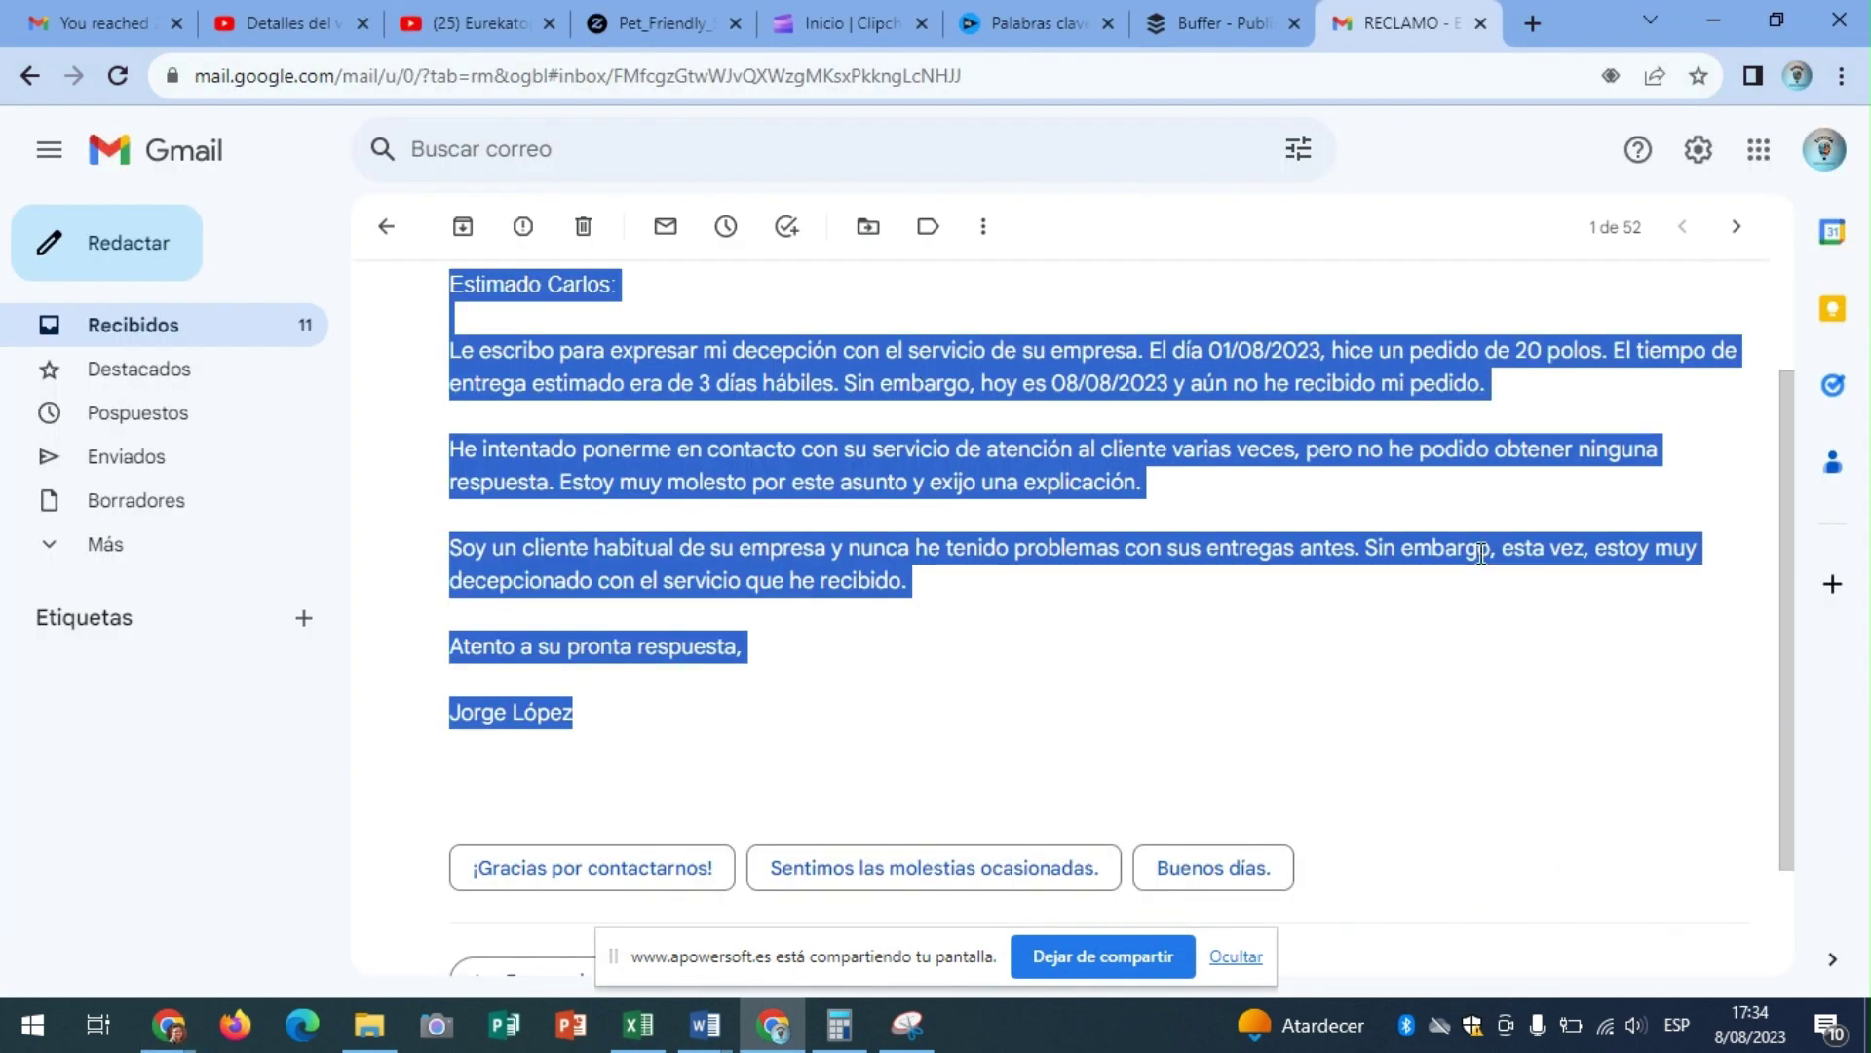
pyautogui.moveTo(1785, 404); pyautogui.dragTo(1781, 295)
pyautogui.click(1736, 377)
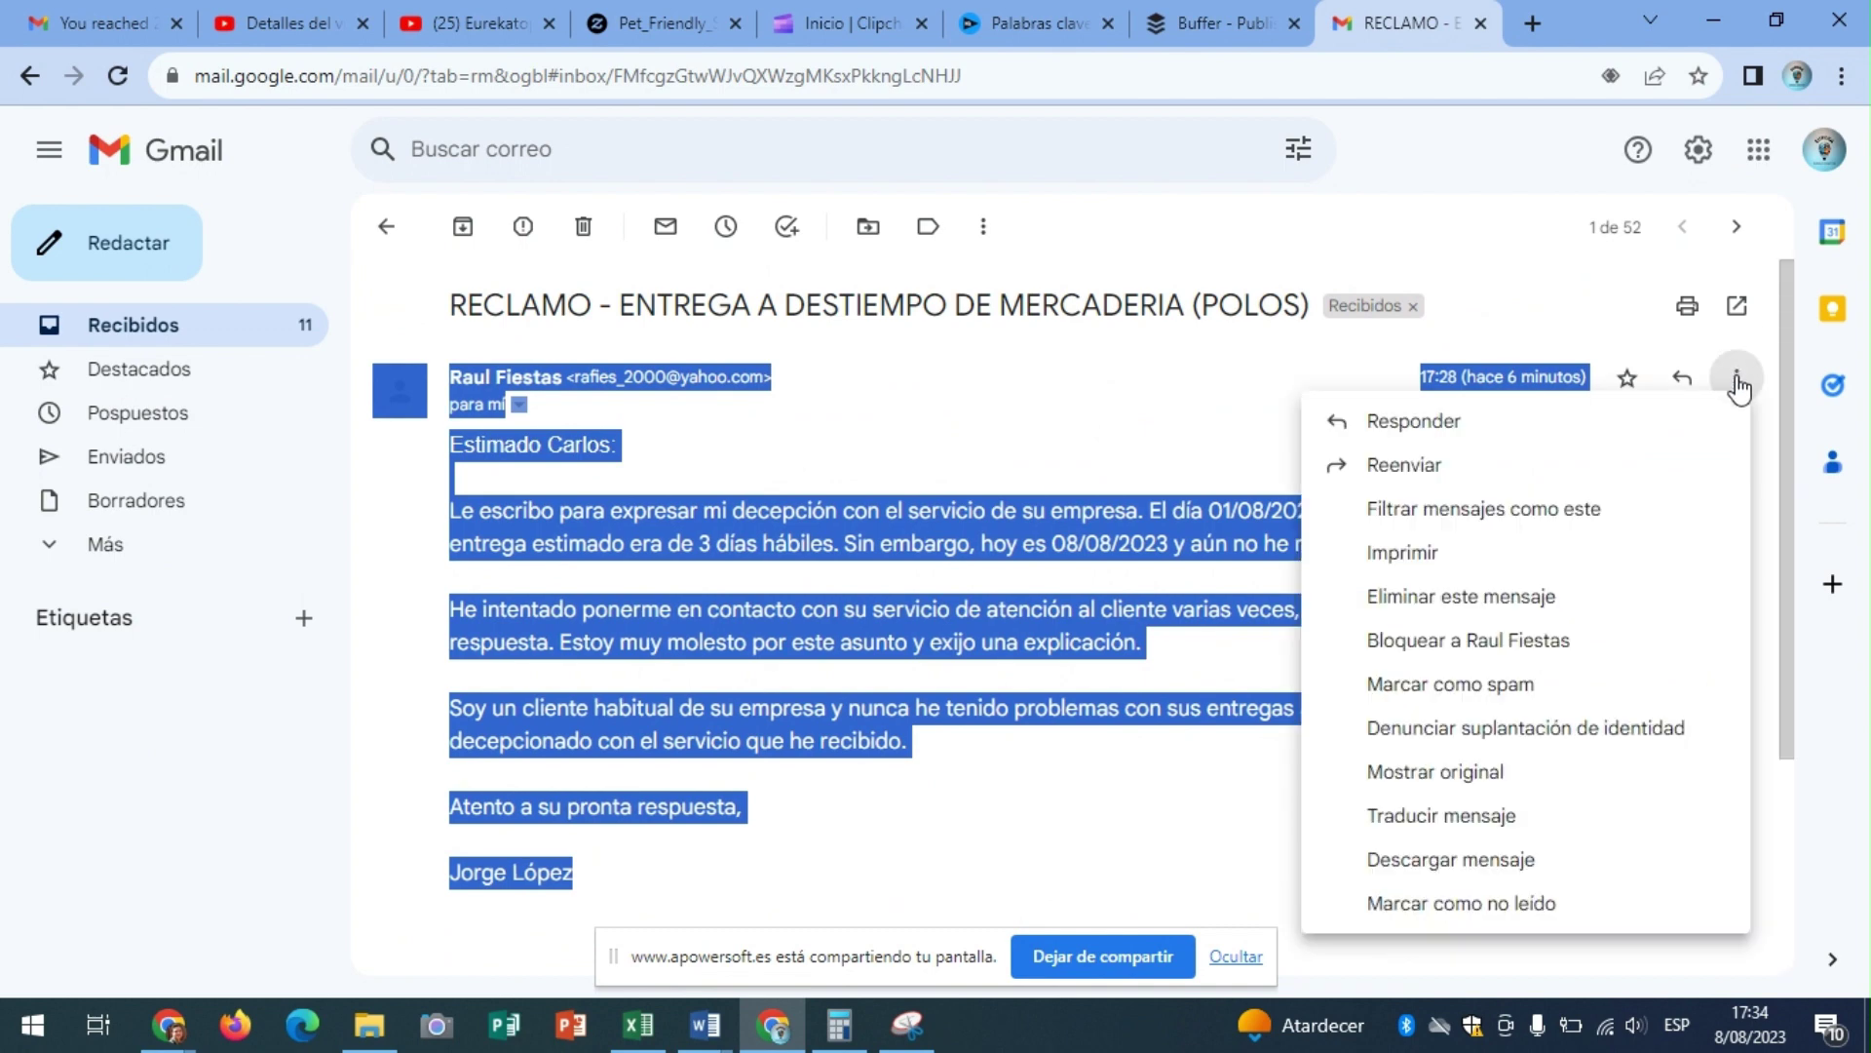
pyautogui.click(1421, 431)
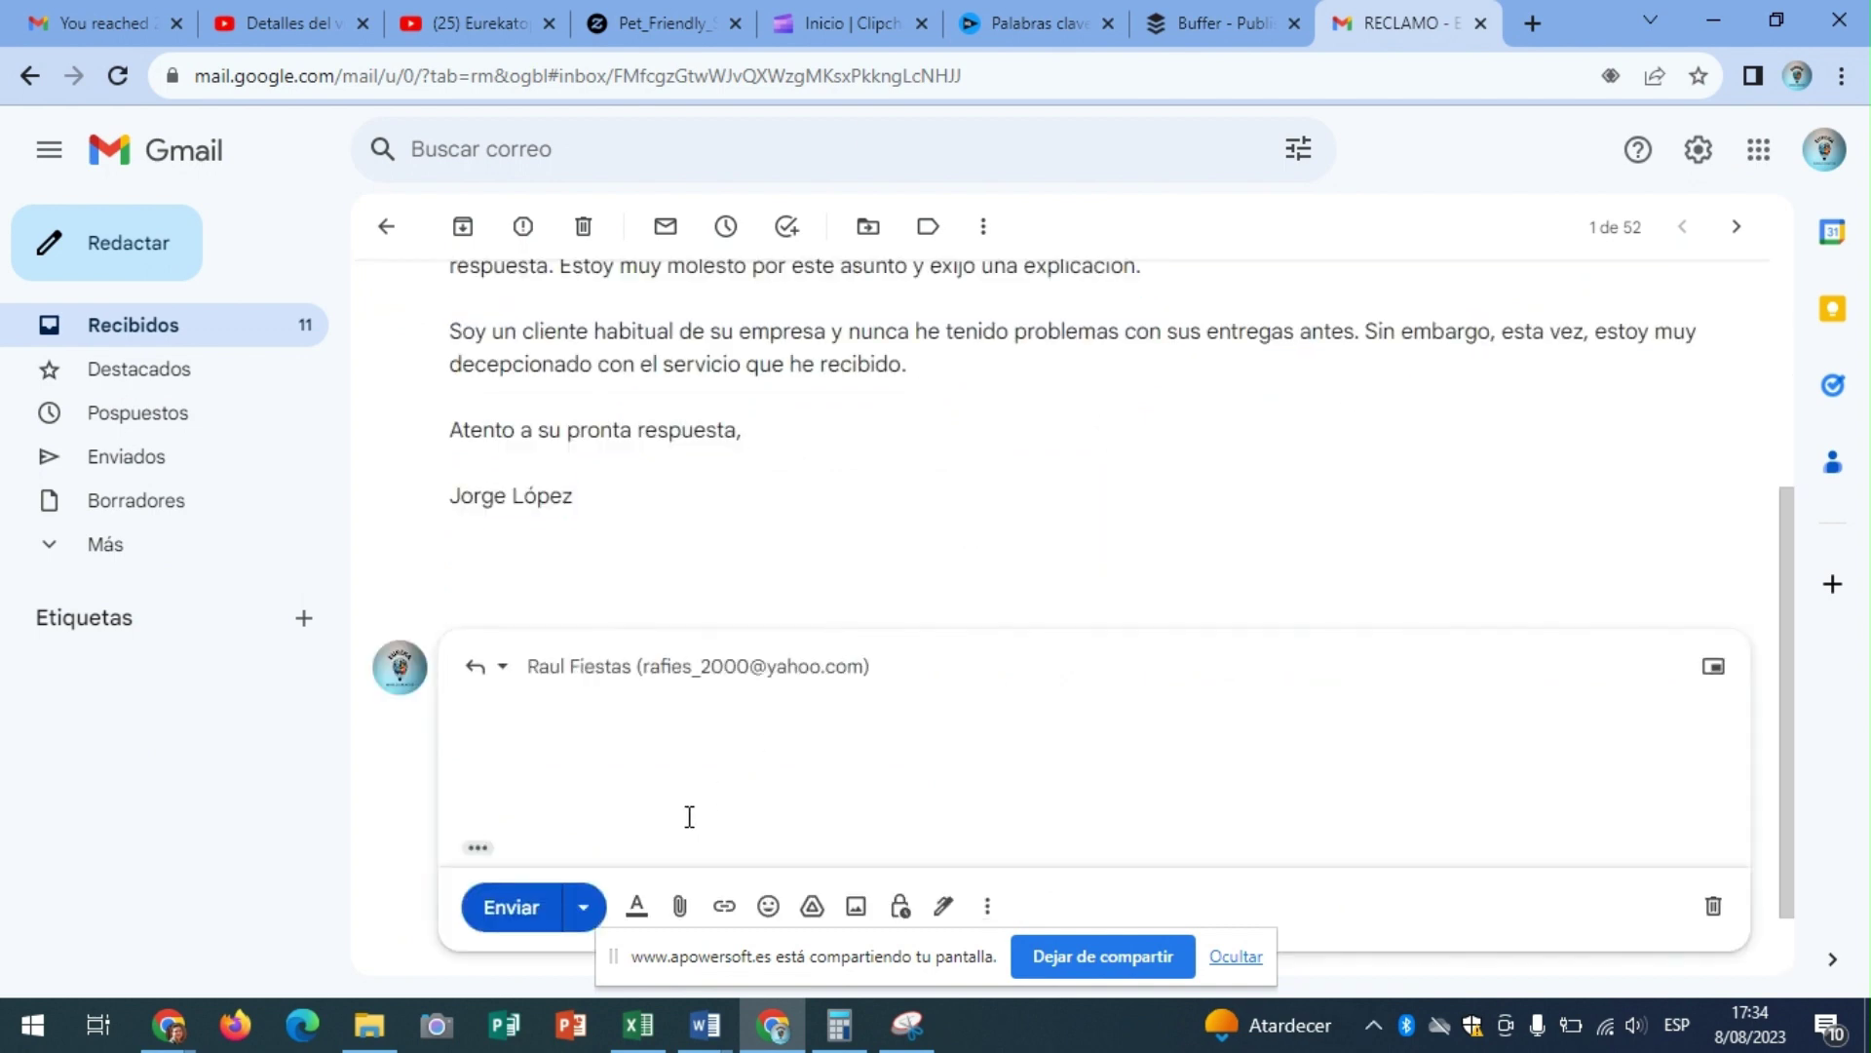
pyautogui.hotkey('ctrl', 'v')
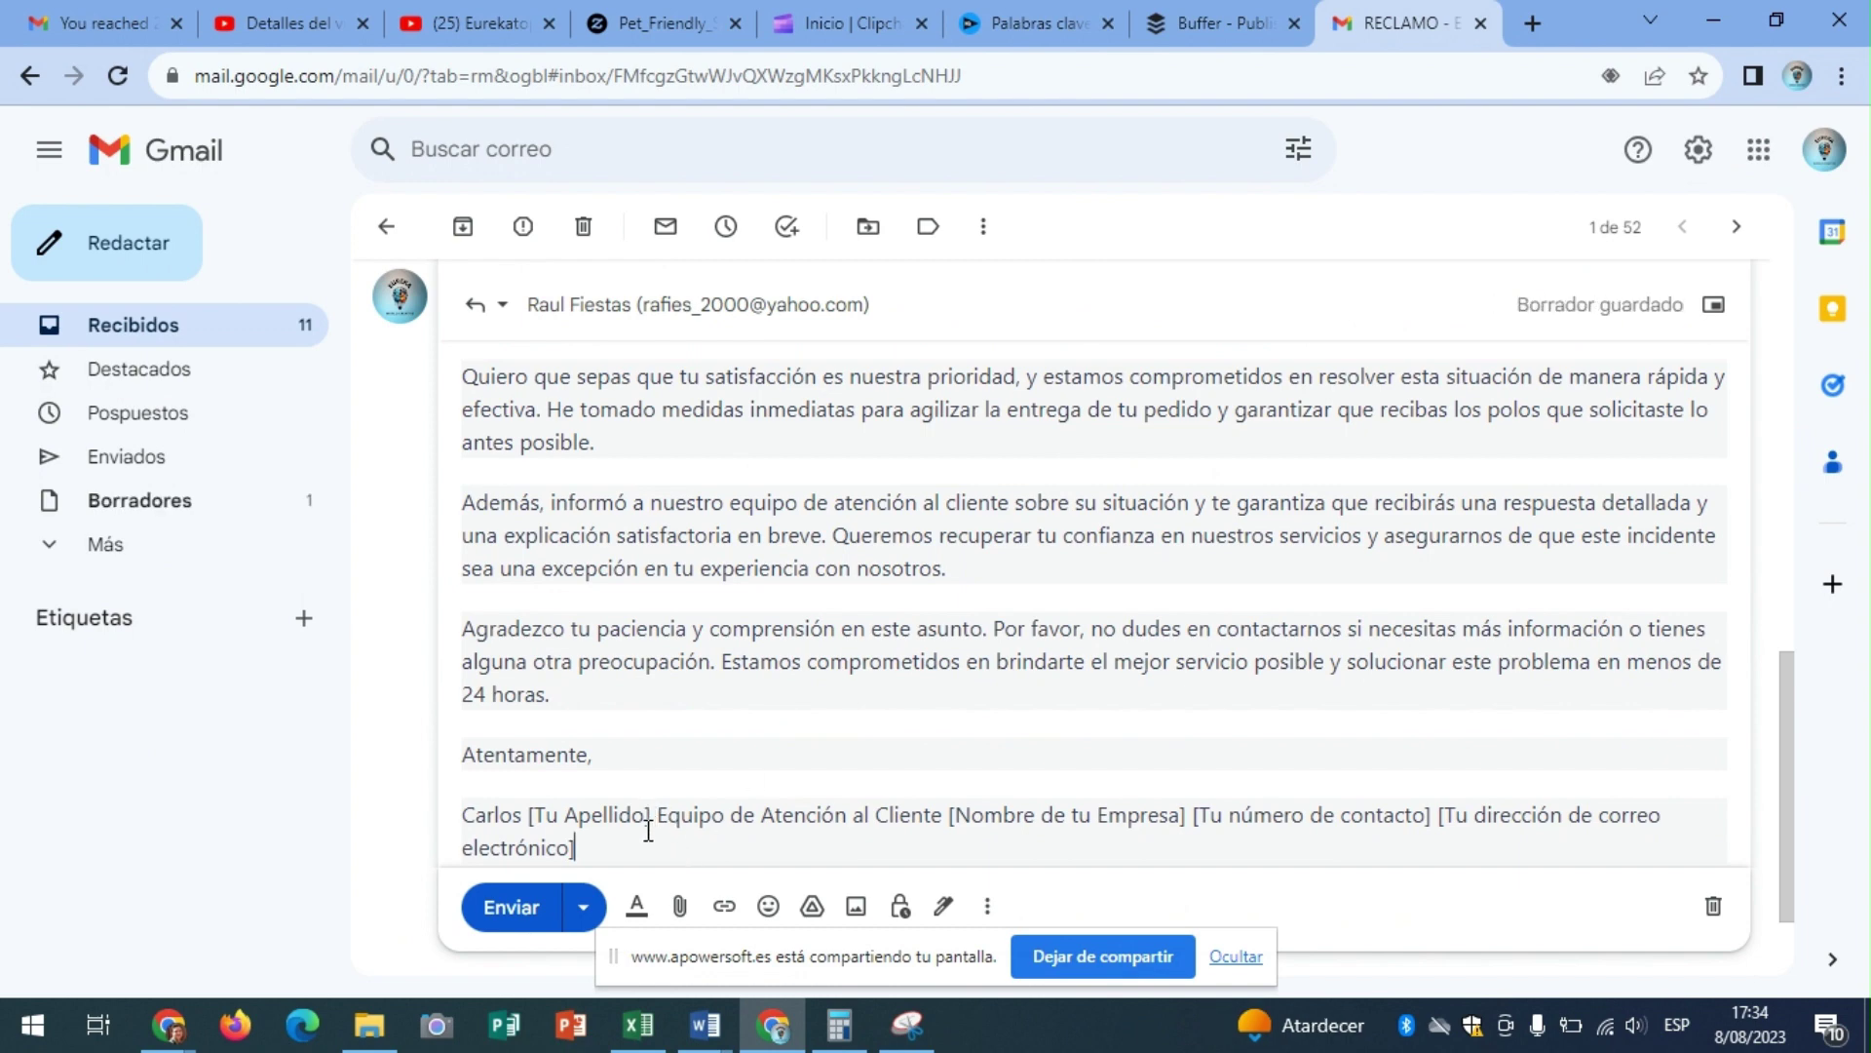
pyautogui.moveTo(645, 816); pyautogui.dragTo(602, 816)
pyautogui.moveTo(1053, 816); pyautogui.dragTo(1108, 817)
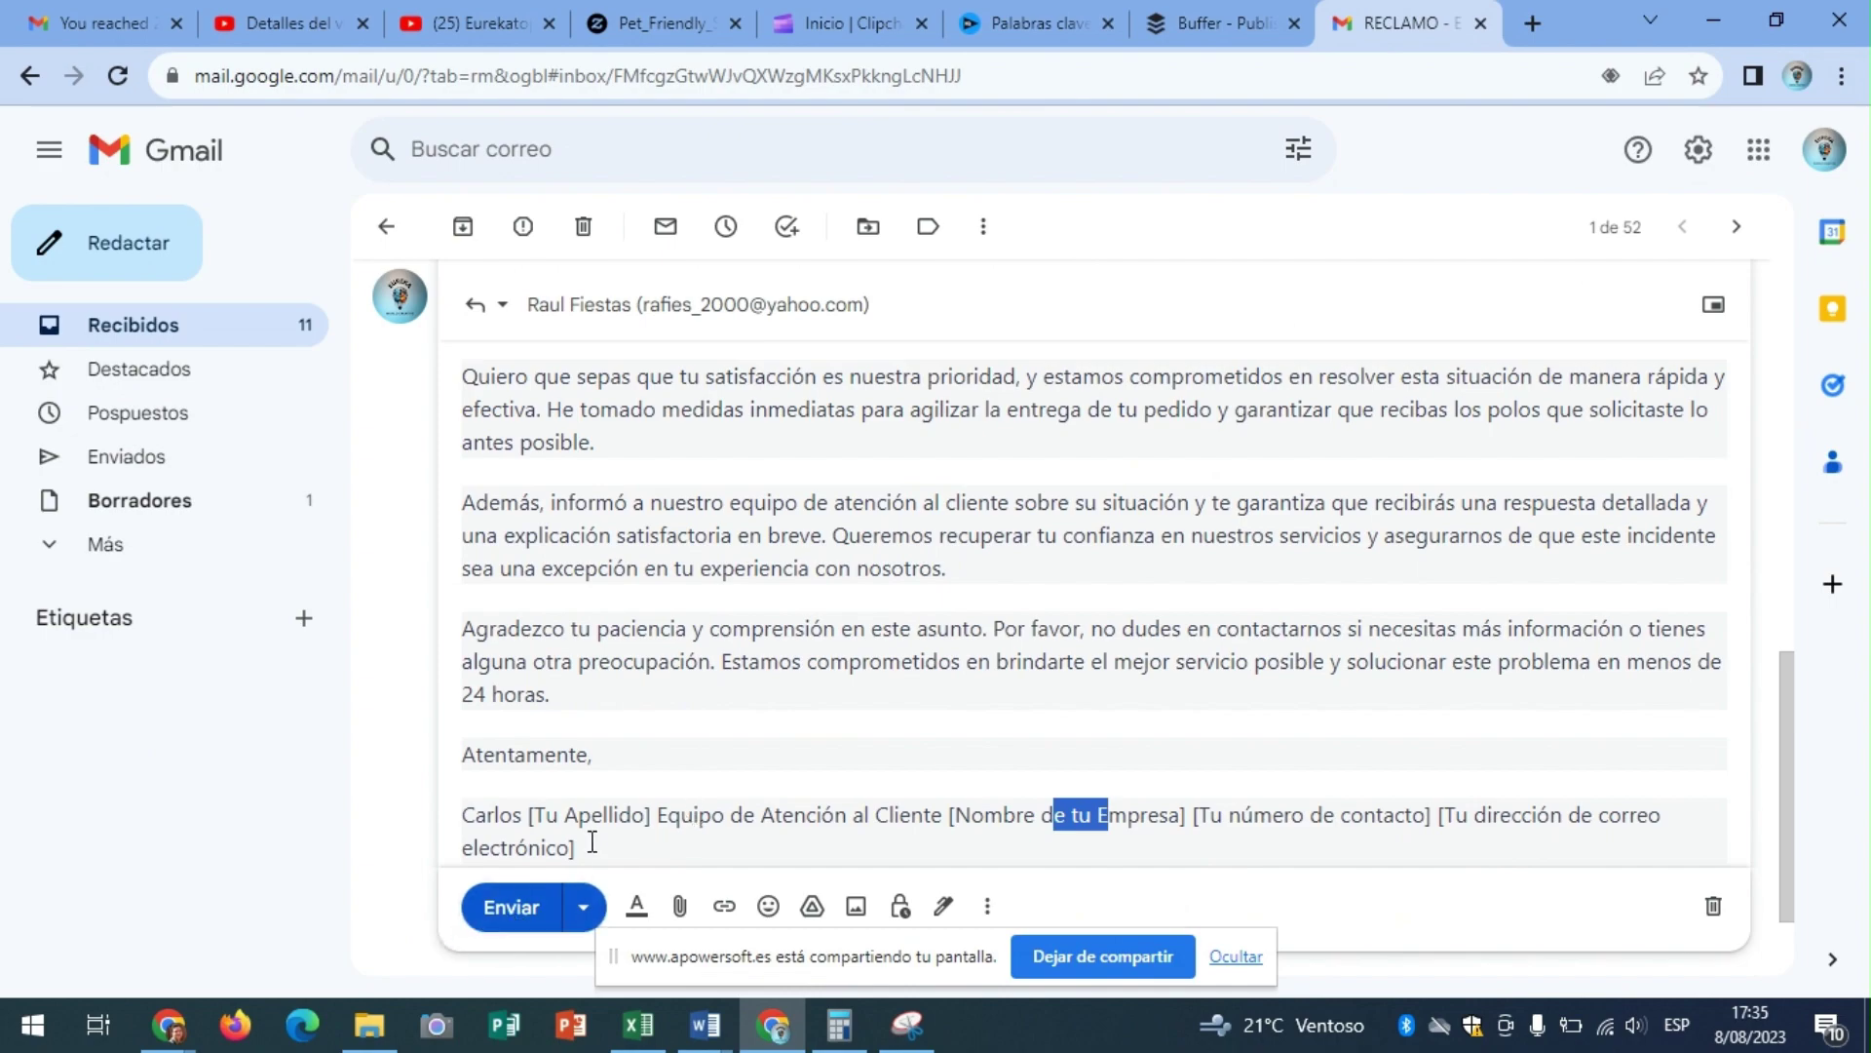
# - Switch to ChatGPT, submit the prepared prompt for a prioritized daily task list, and review the first version after regenerating the answer
pyautogui.hotkey('alt', 'Tab')
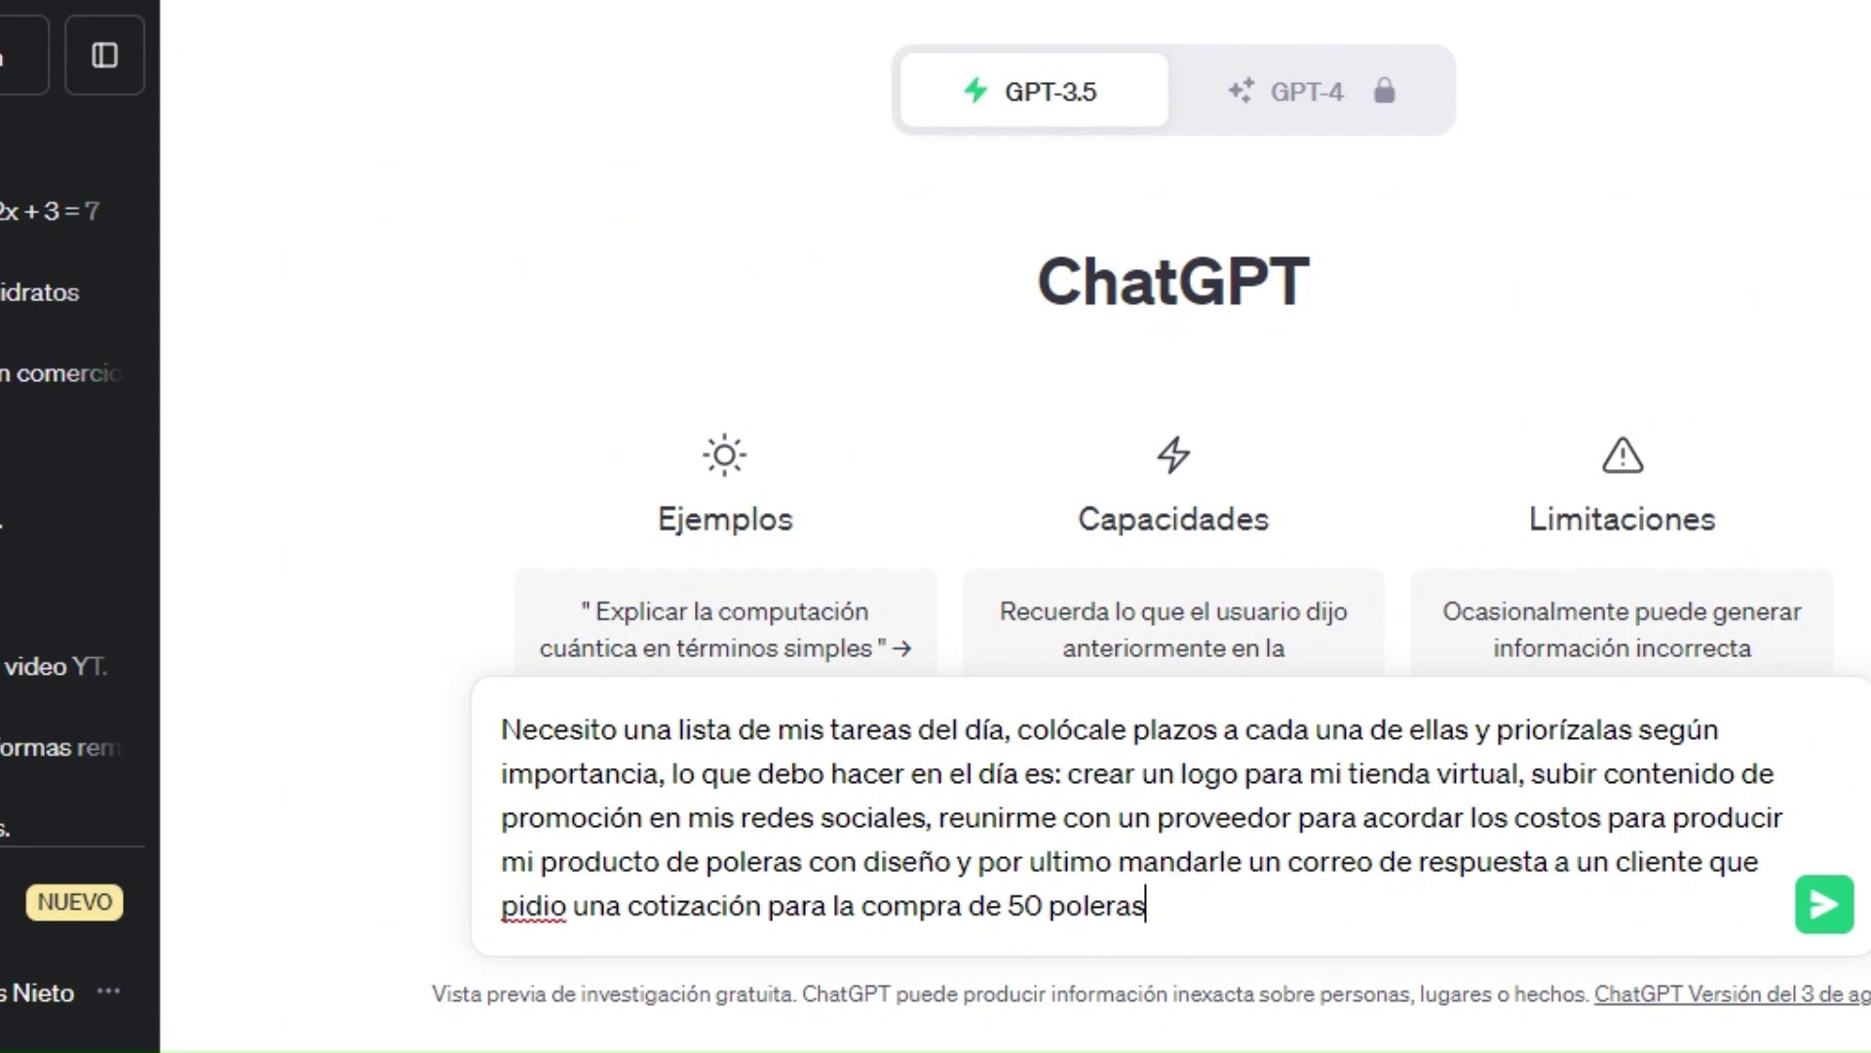
pyautogui.click(1823, 928)
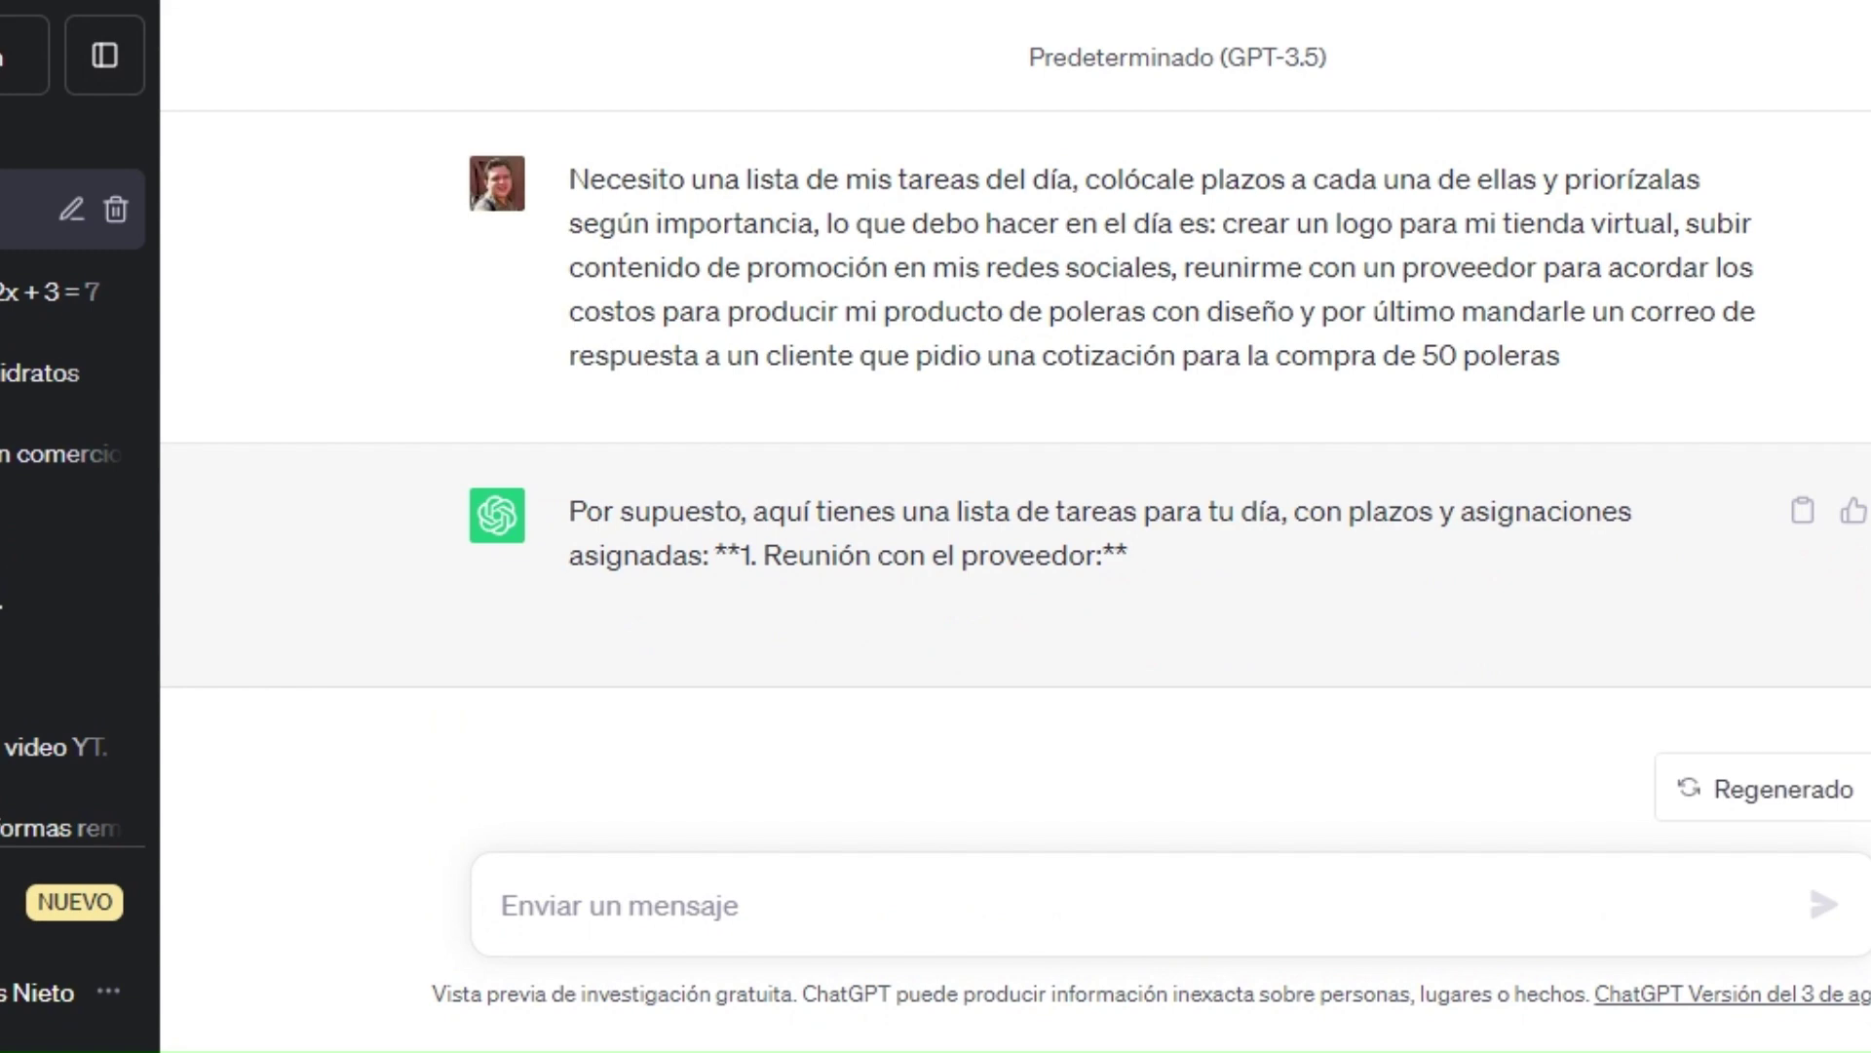
pyautogui.click(1717, 804)
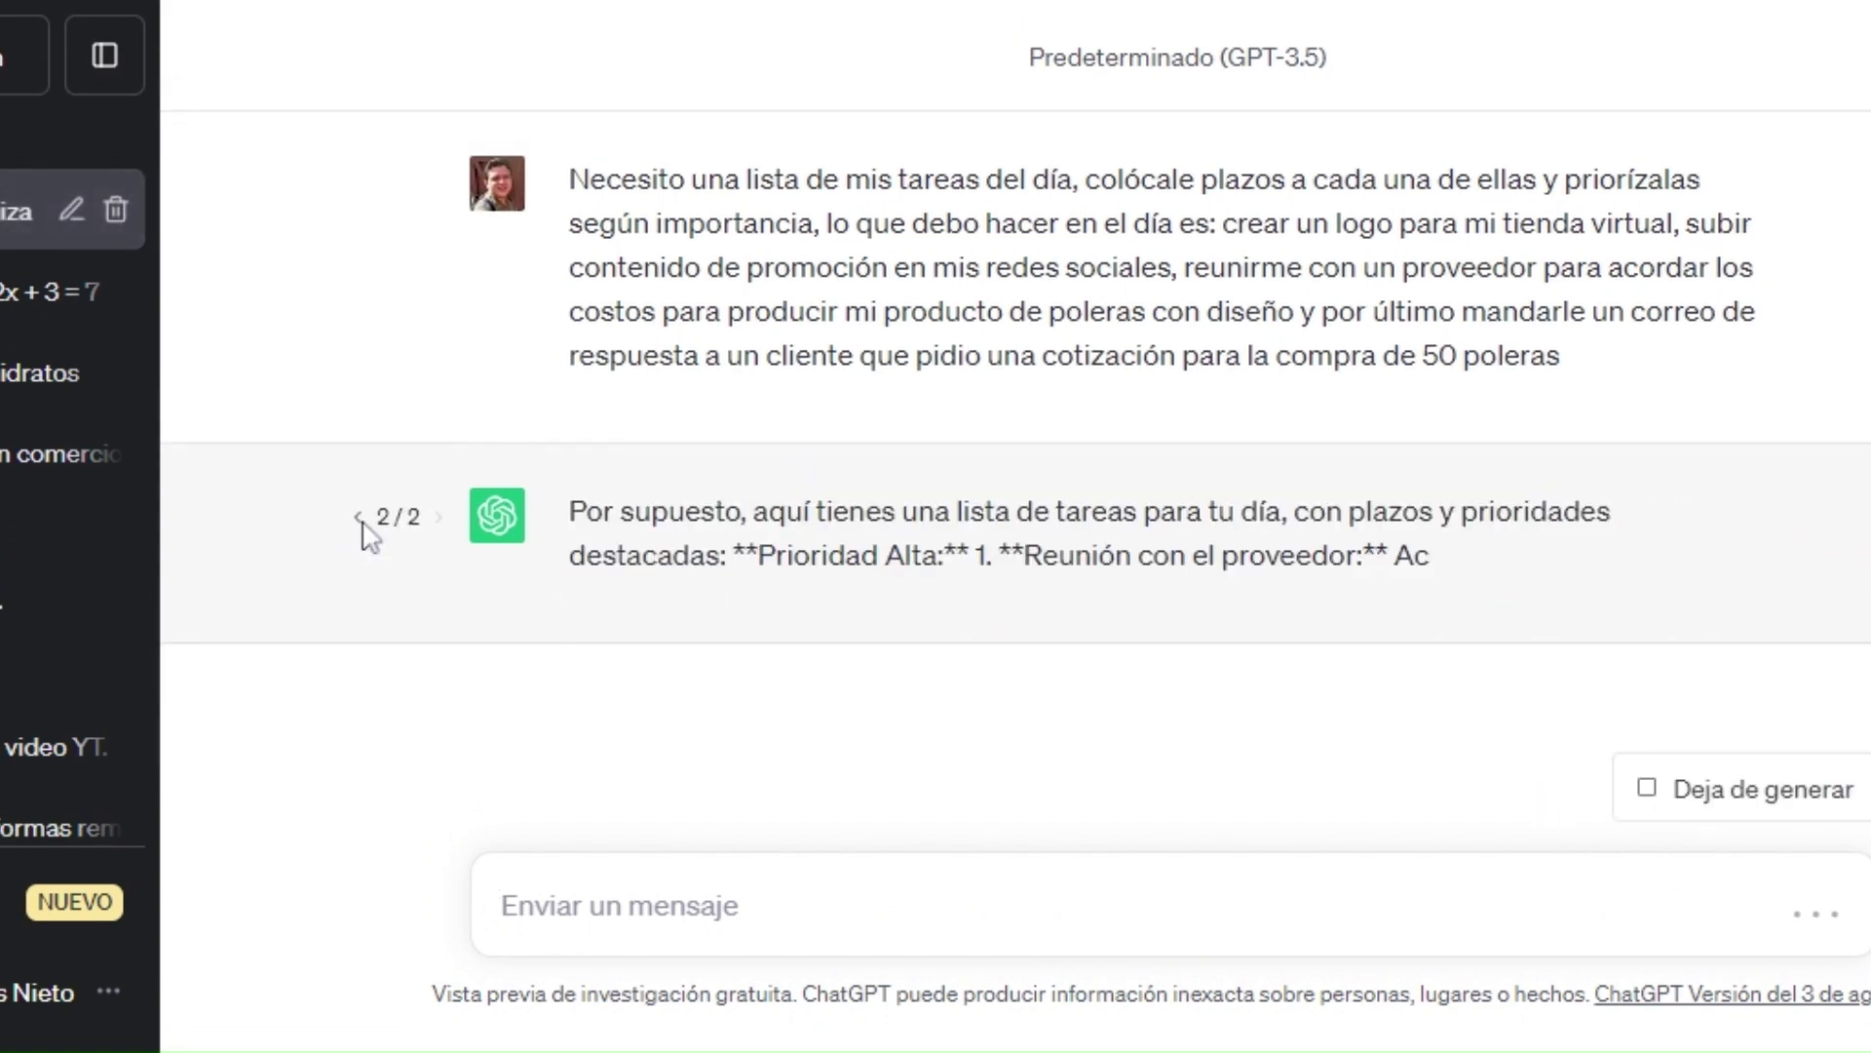
pyautogui.click(359, 518)
pyautogui.scroll(-8, 367, 531)
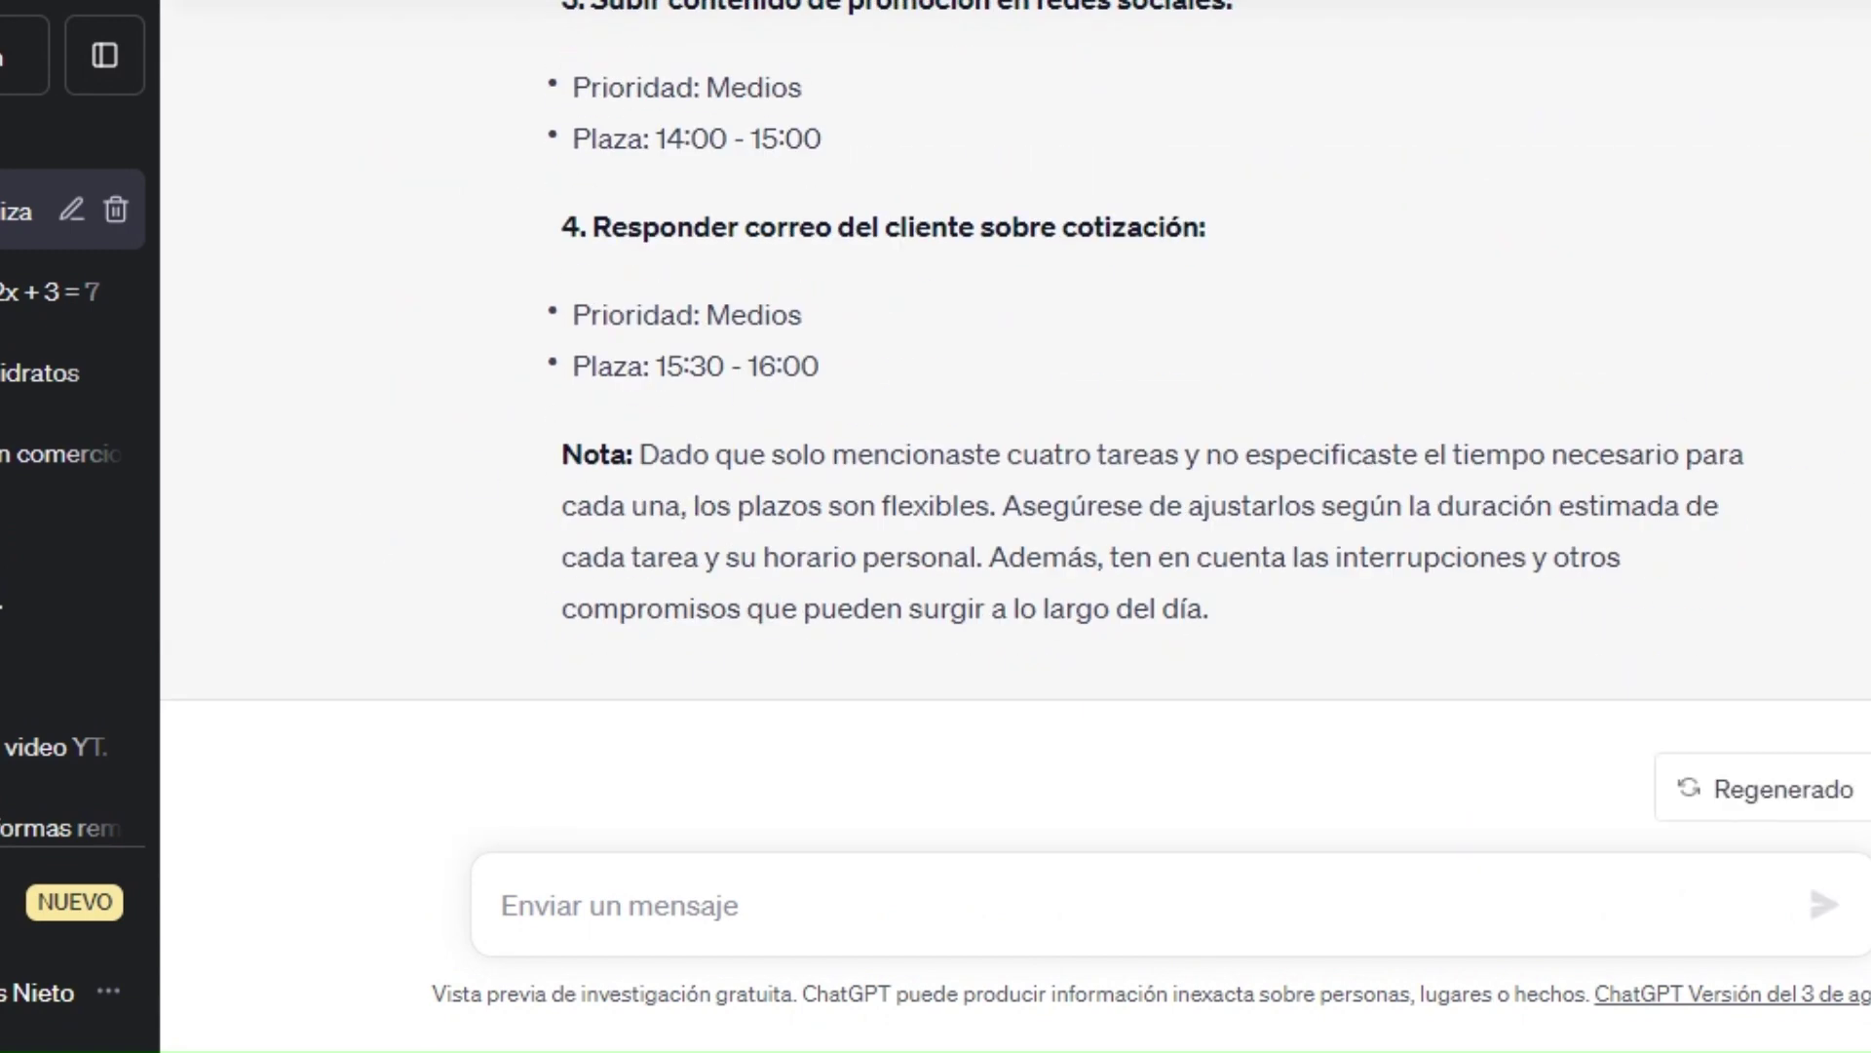
# - Ask for the daily task list as a table with "damelo en formato tabla de excel" and select the whole generated table
pyautogui.scroll(5, 1013, 390)
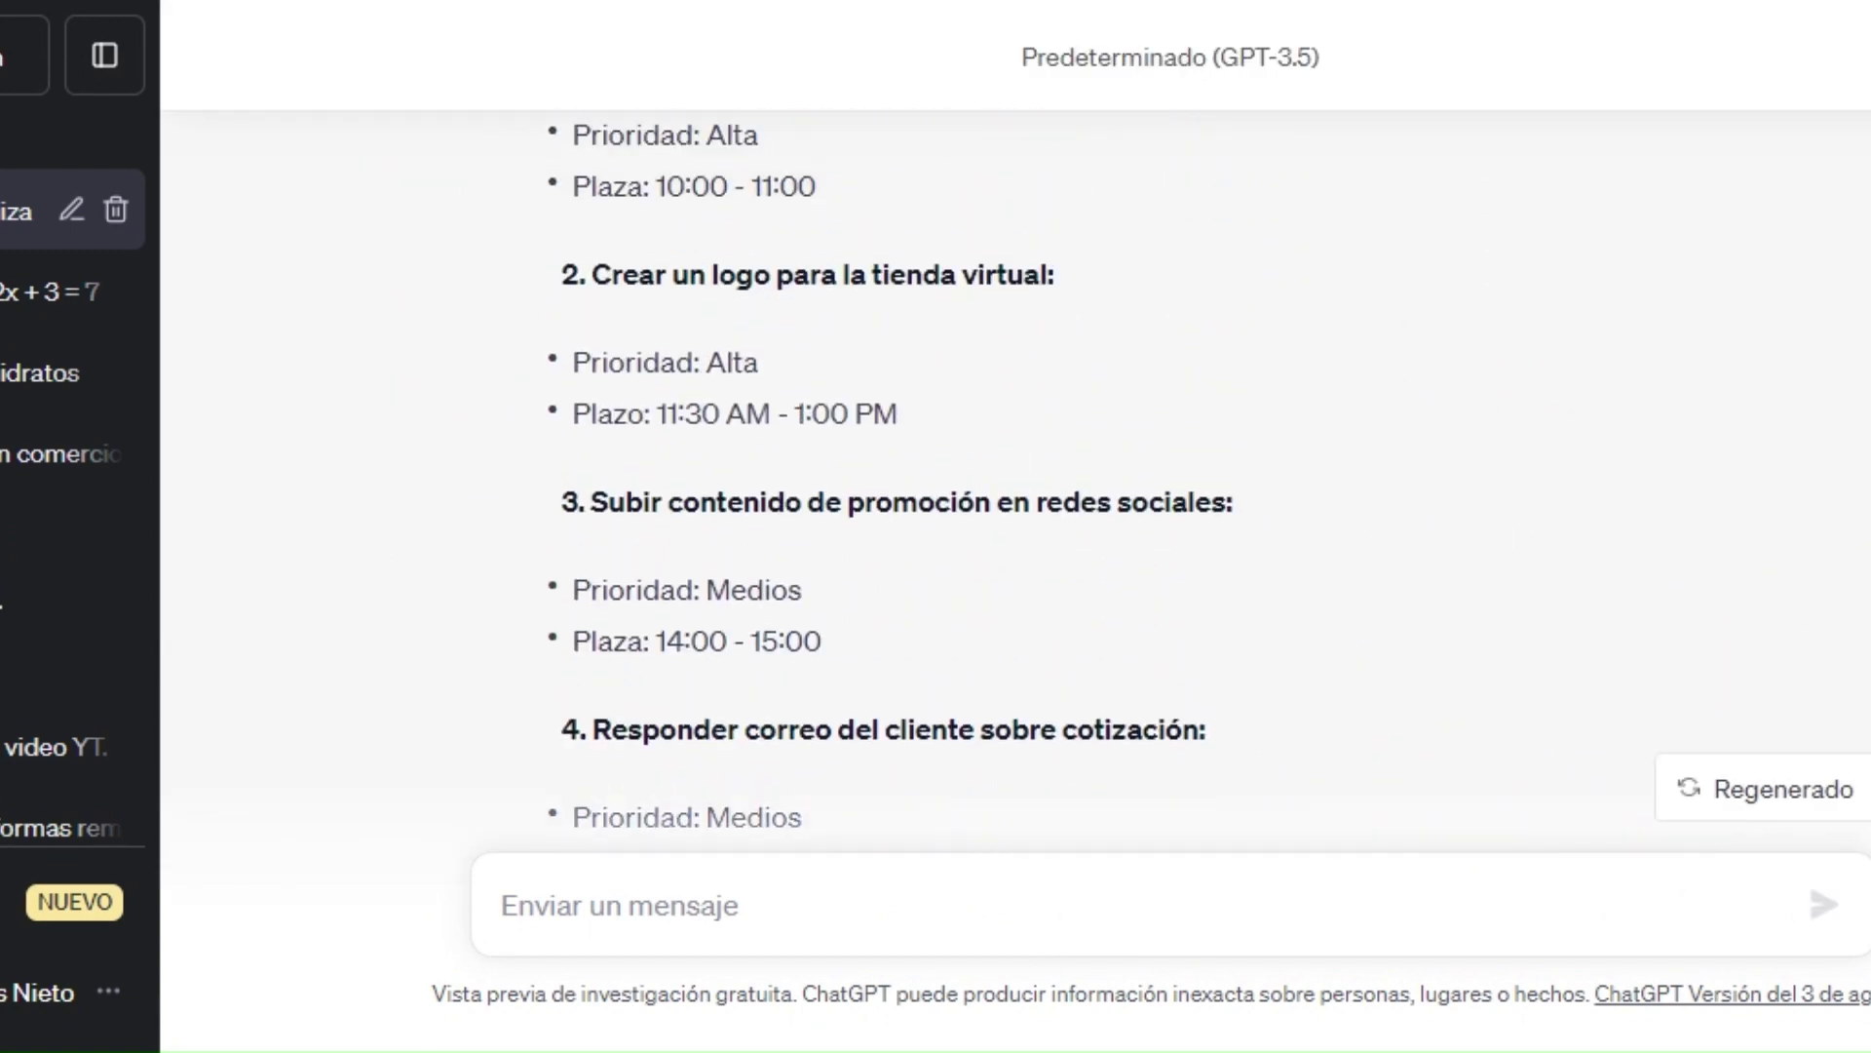
pyautogui.scroll(3, 1014, 467)
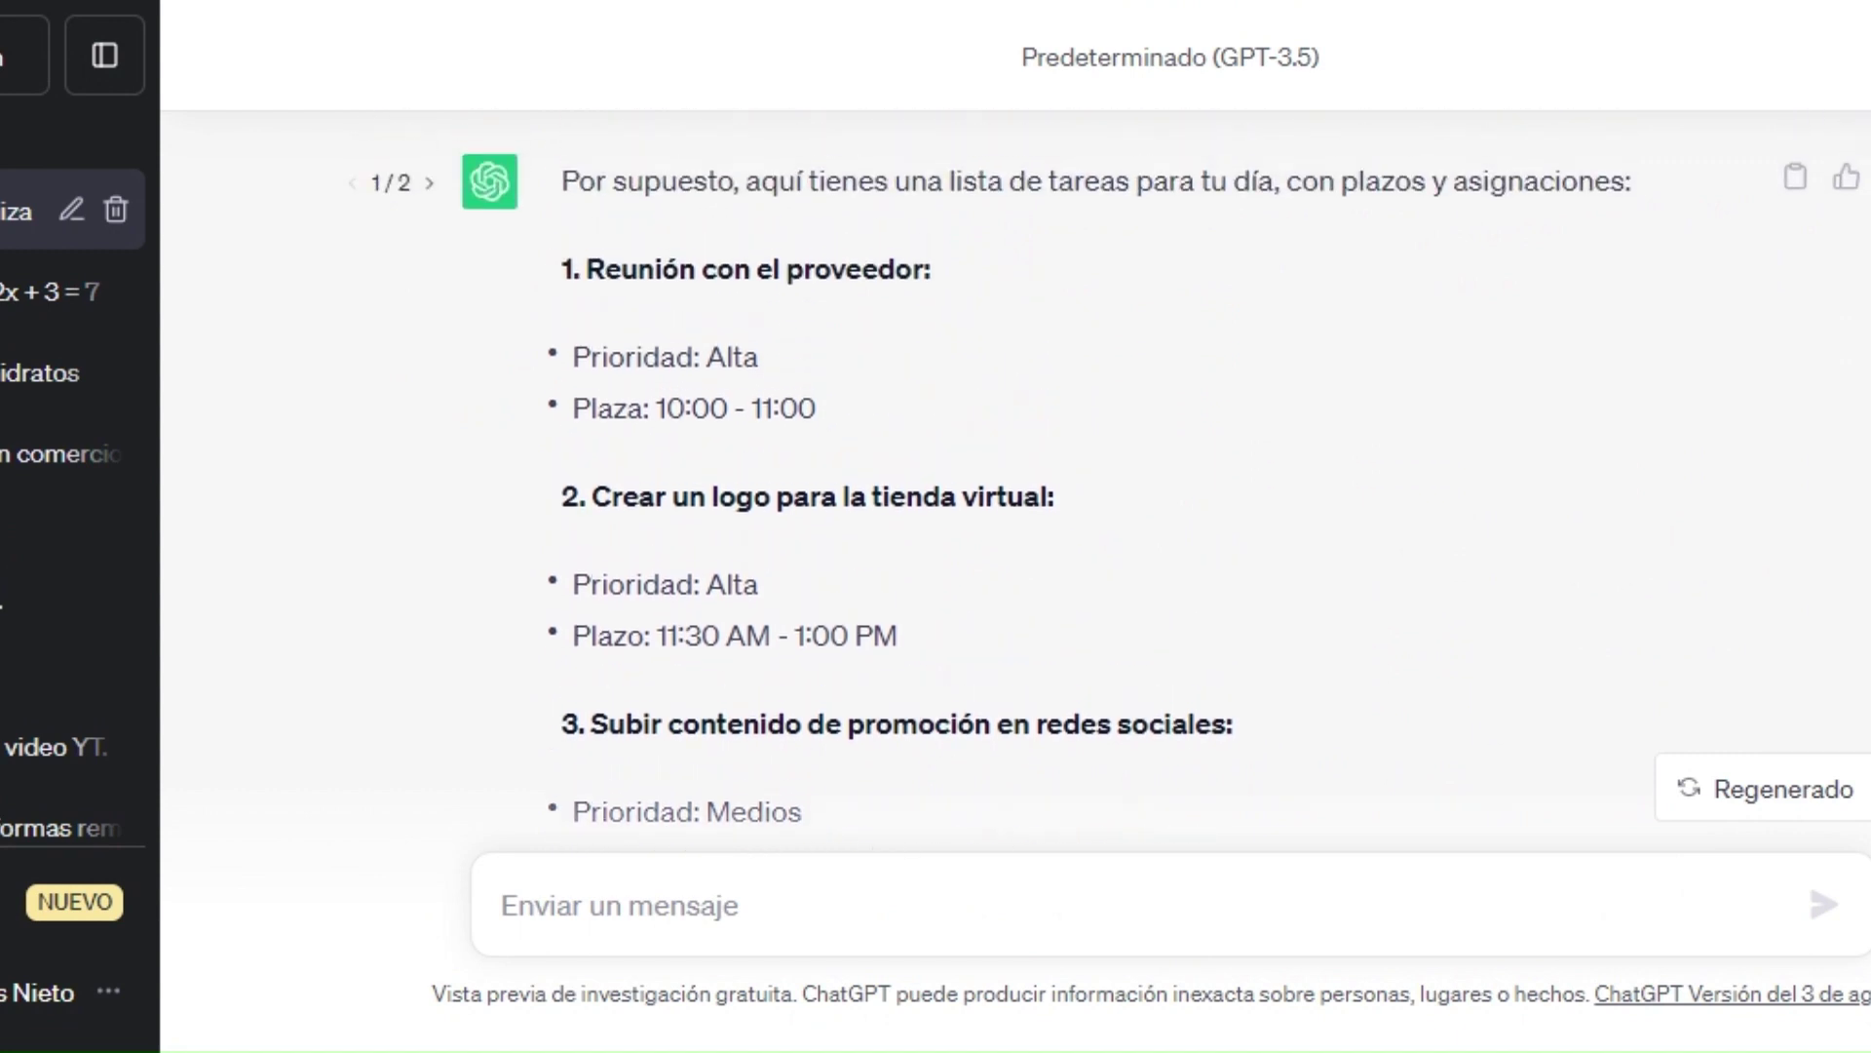
pyautogui.scroll(-1, 1014, 468)
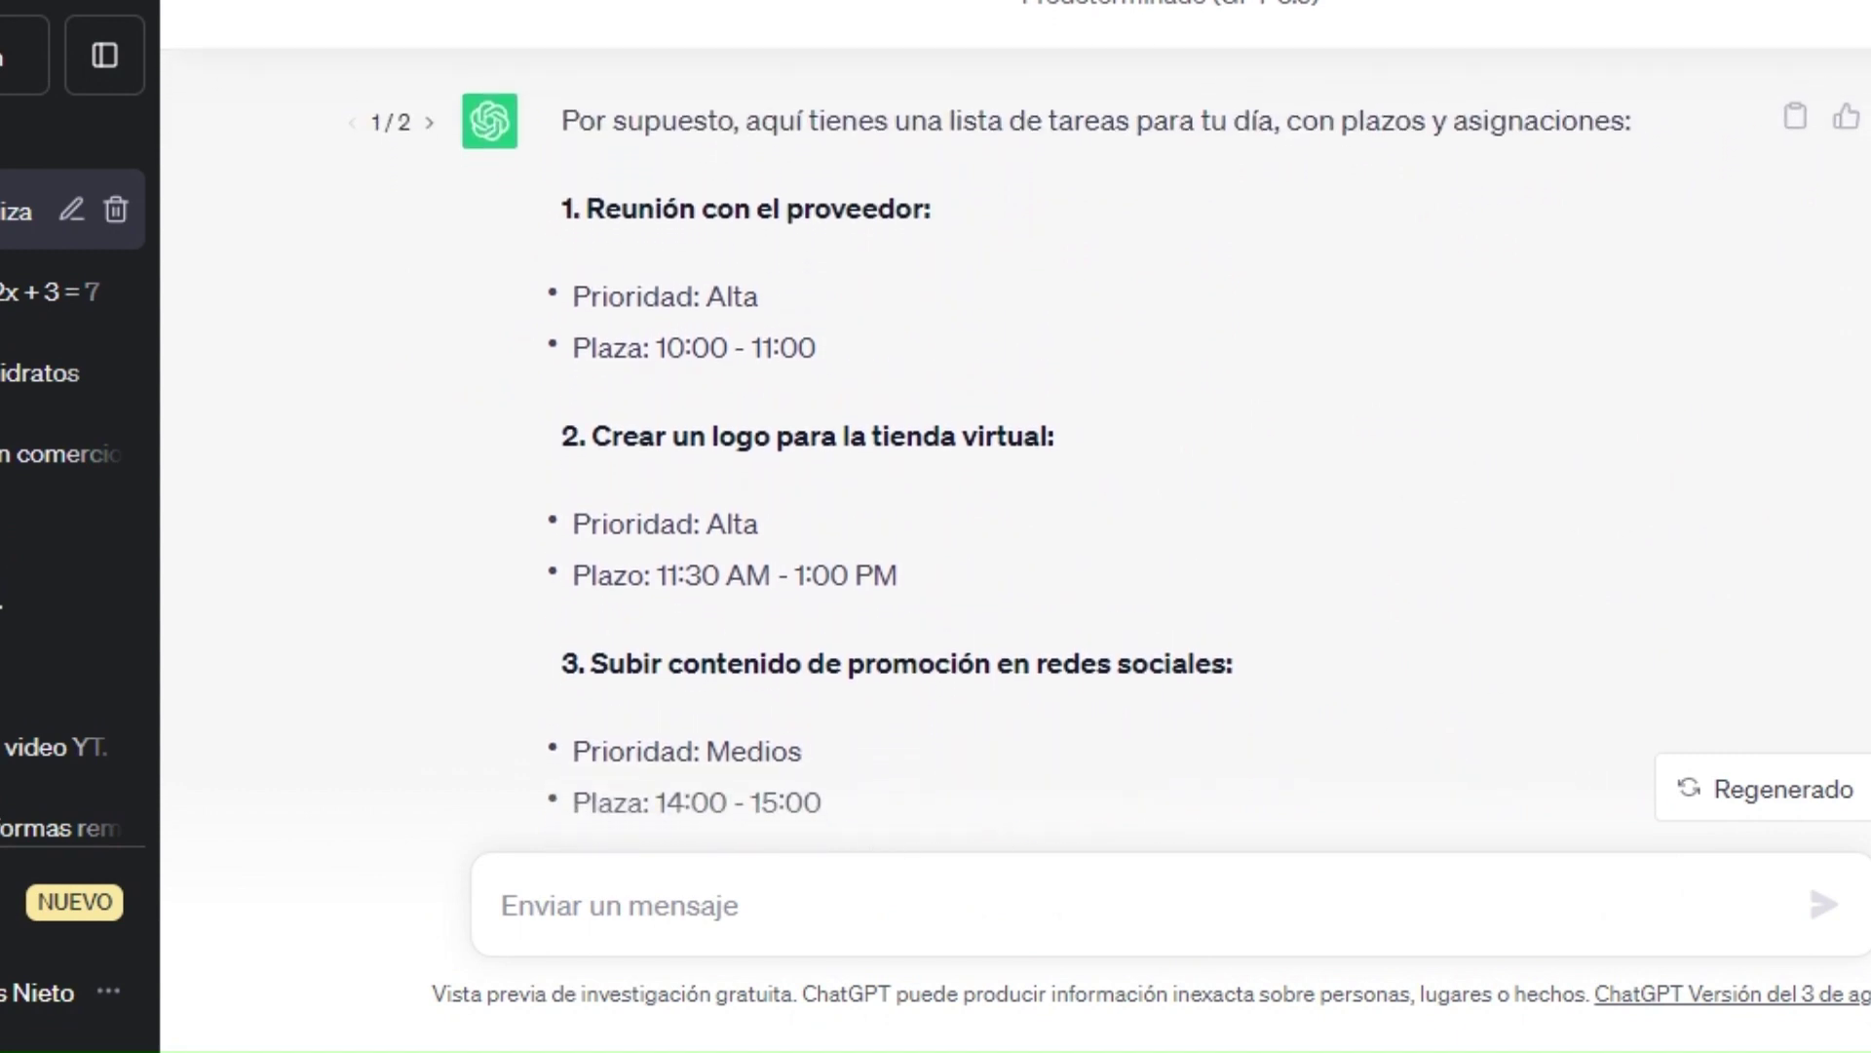
pyautogui.scroll(-1, 1014, 467)
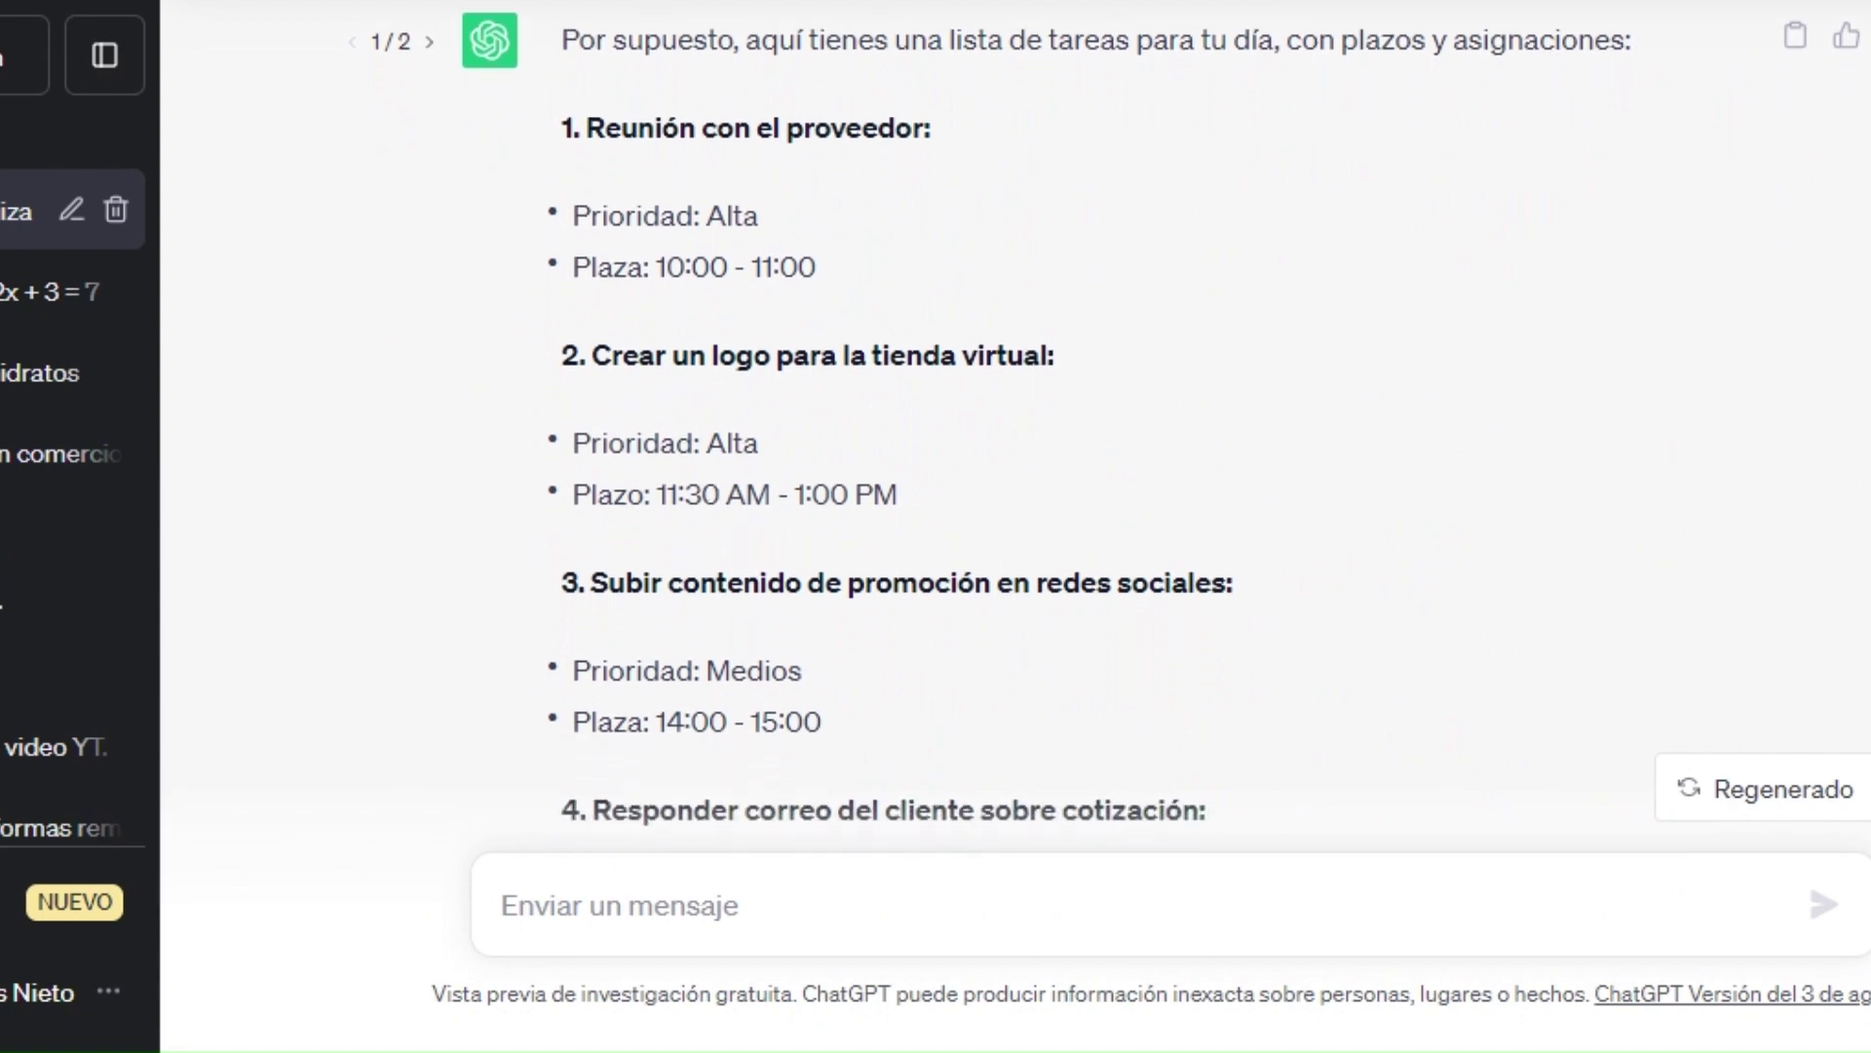
pyautogui.click(647, 931)
pyautogui.write('damelo')
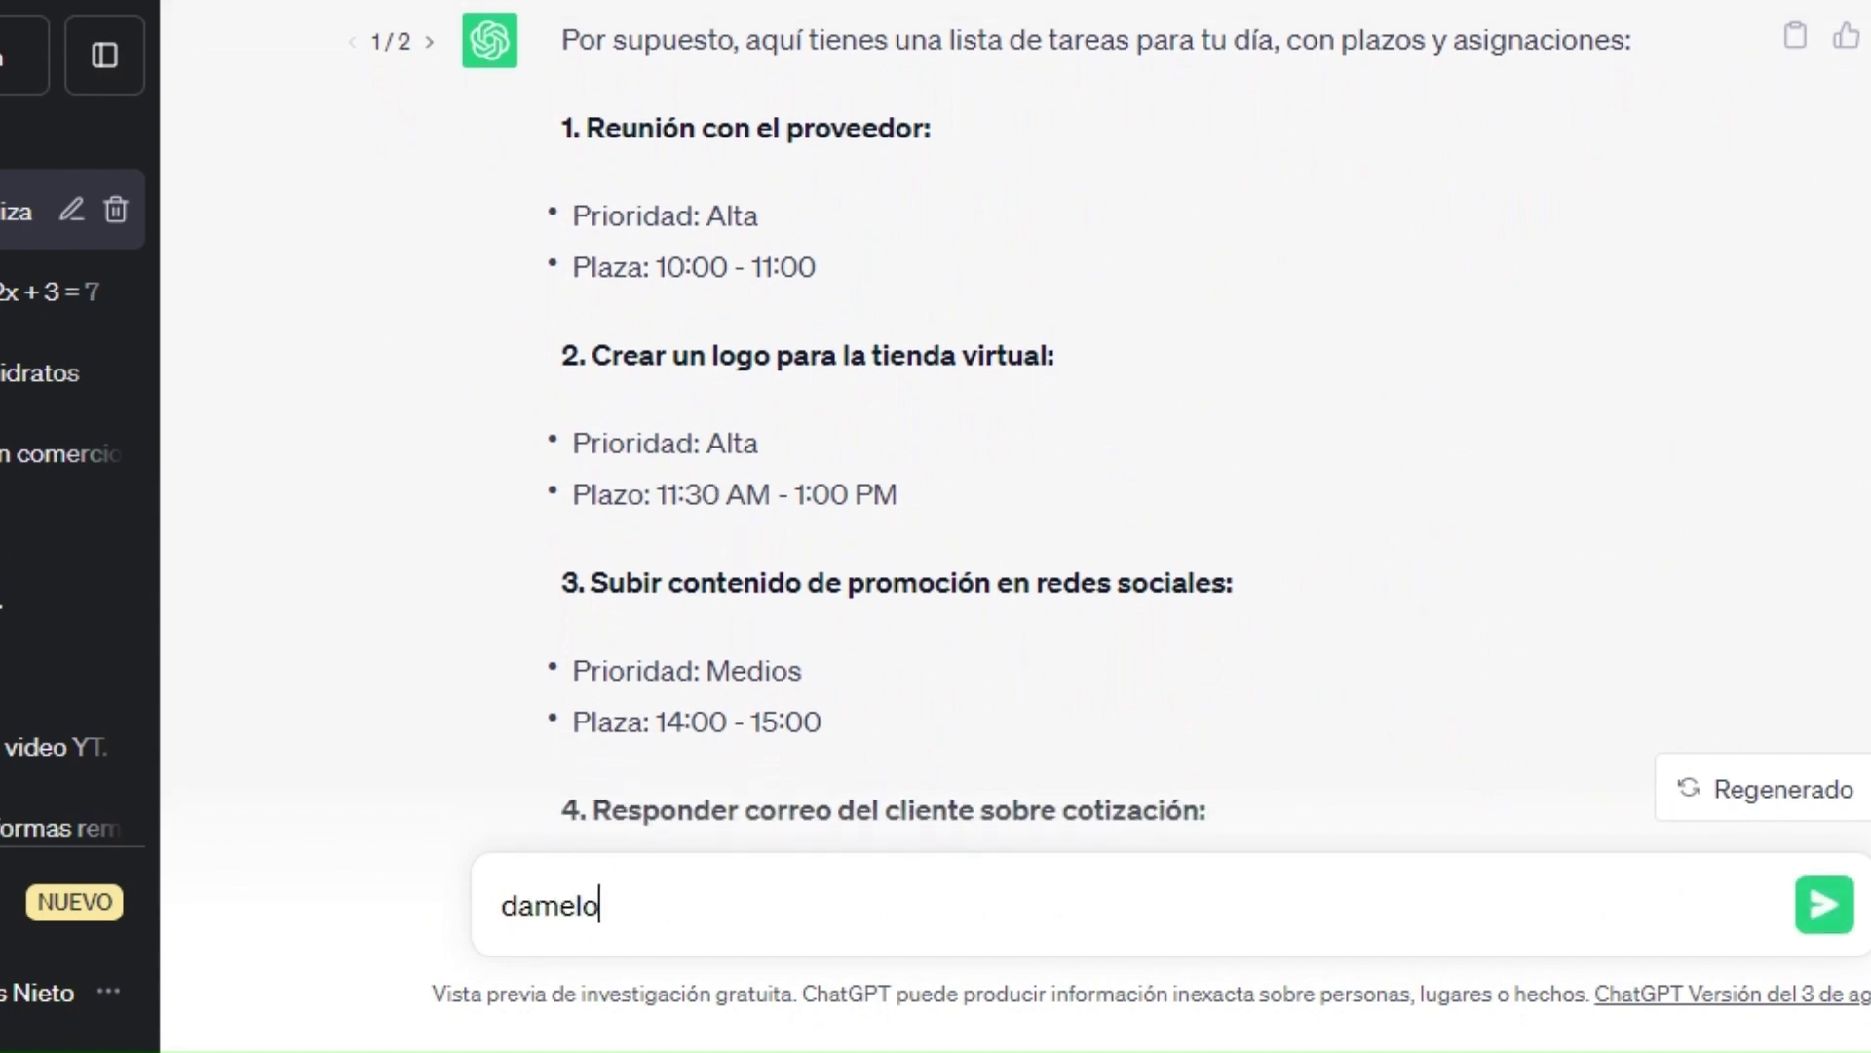
pyautogui.write(' en formato')
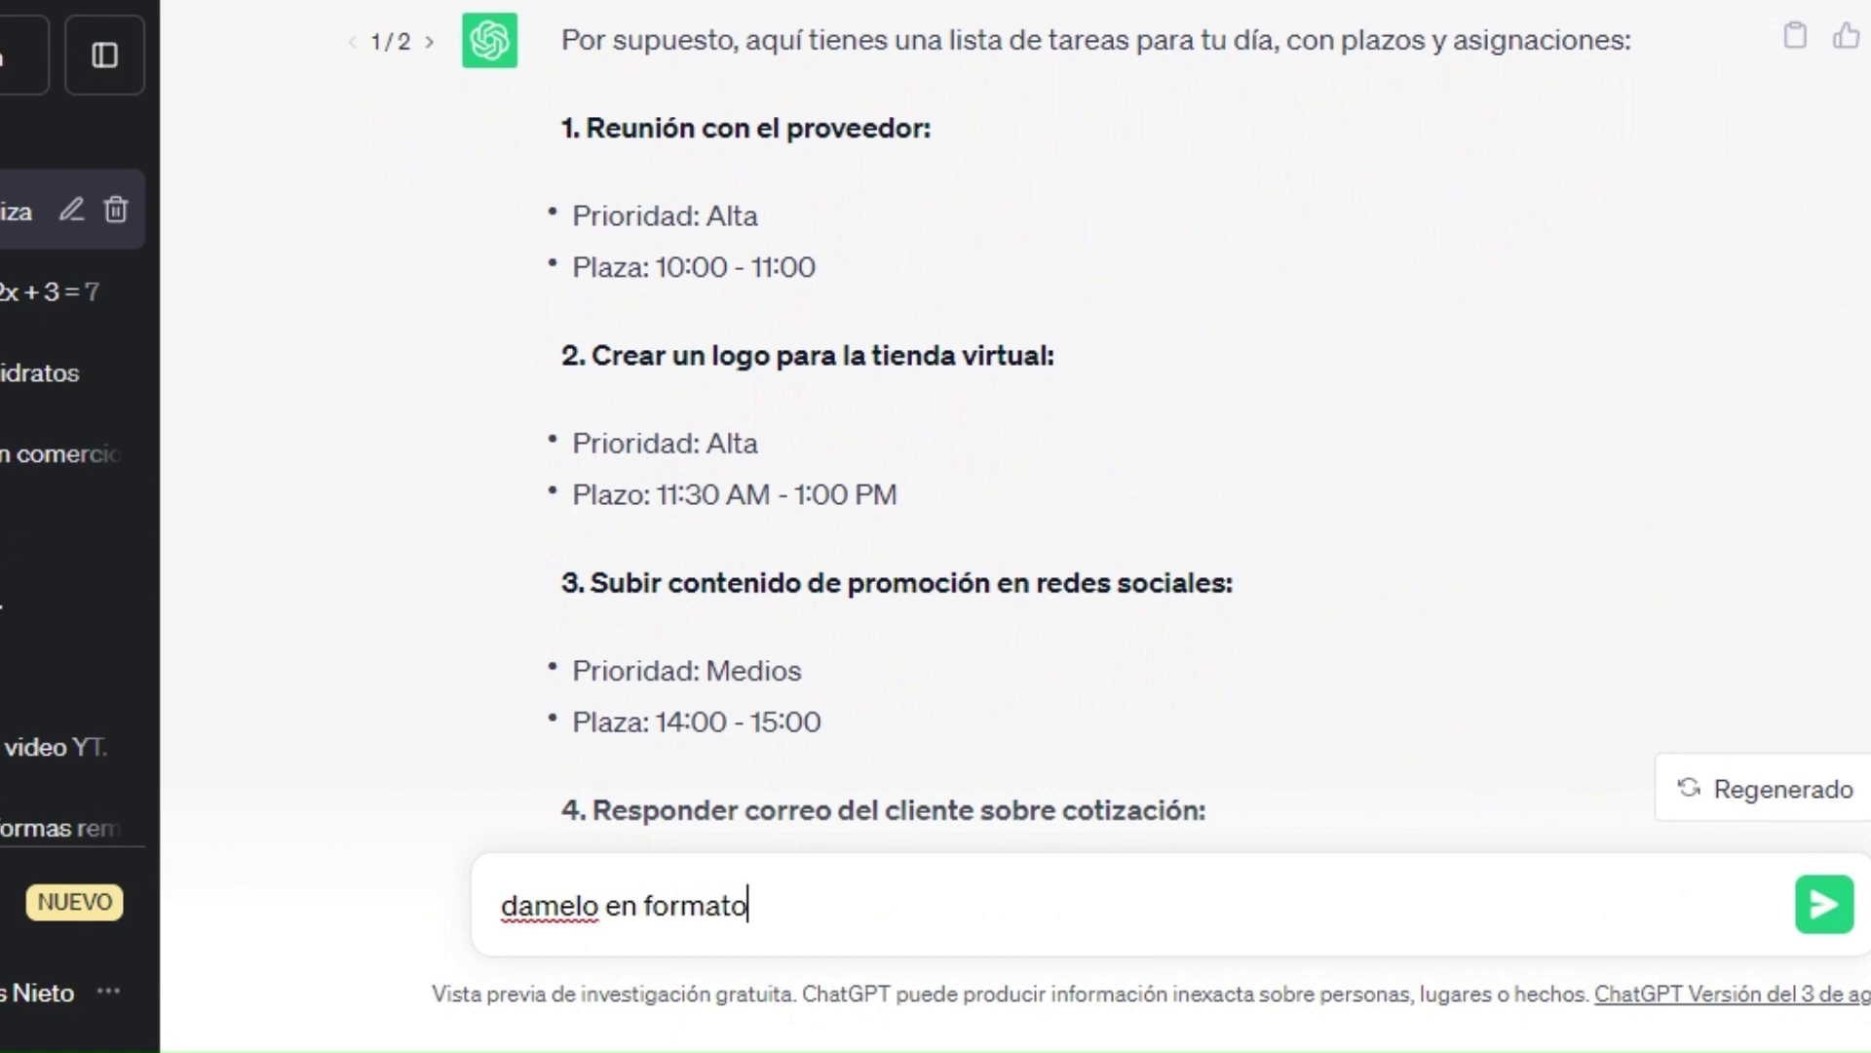
pyautogui.write(' exce')
pyautogui.write('abla de excel')
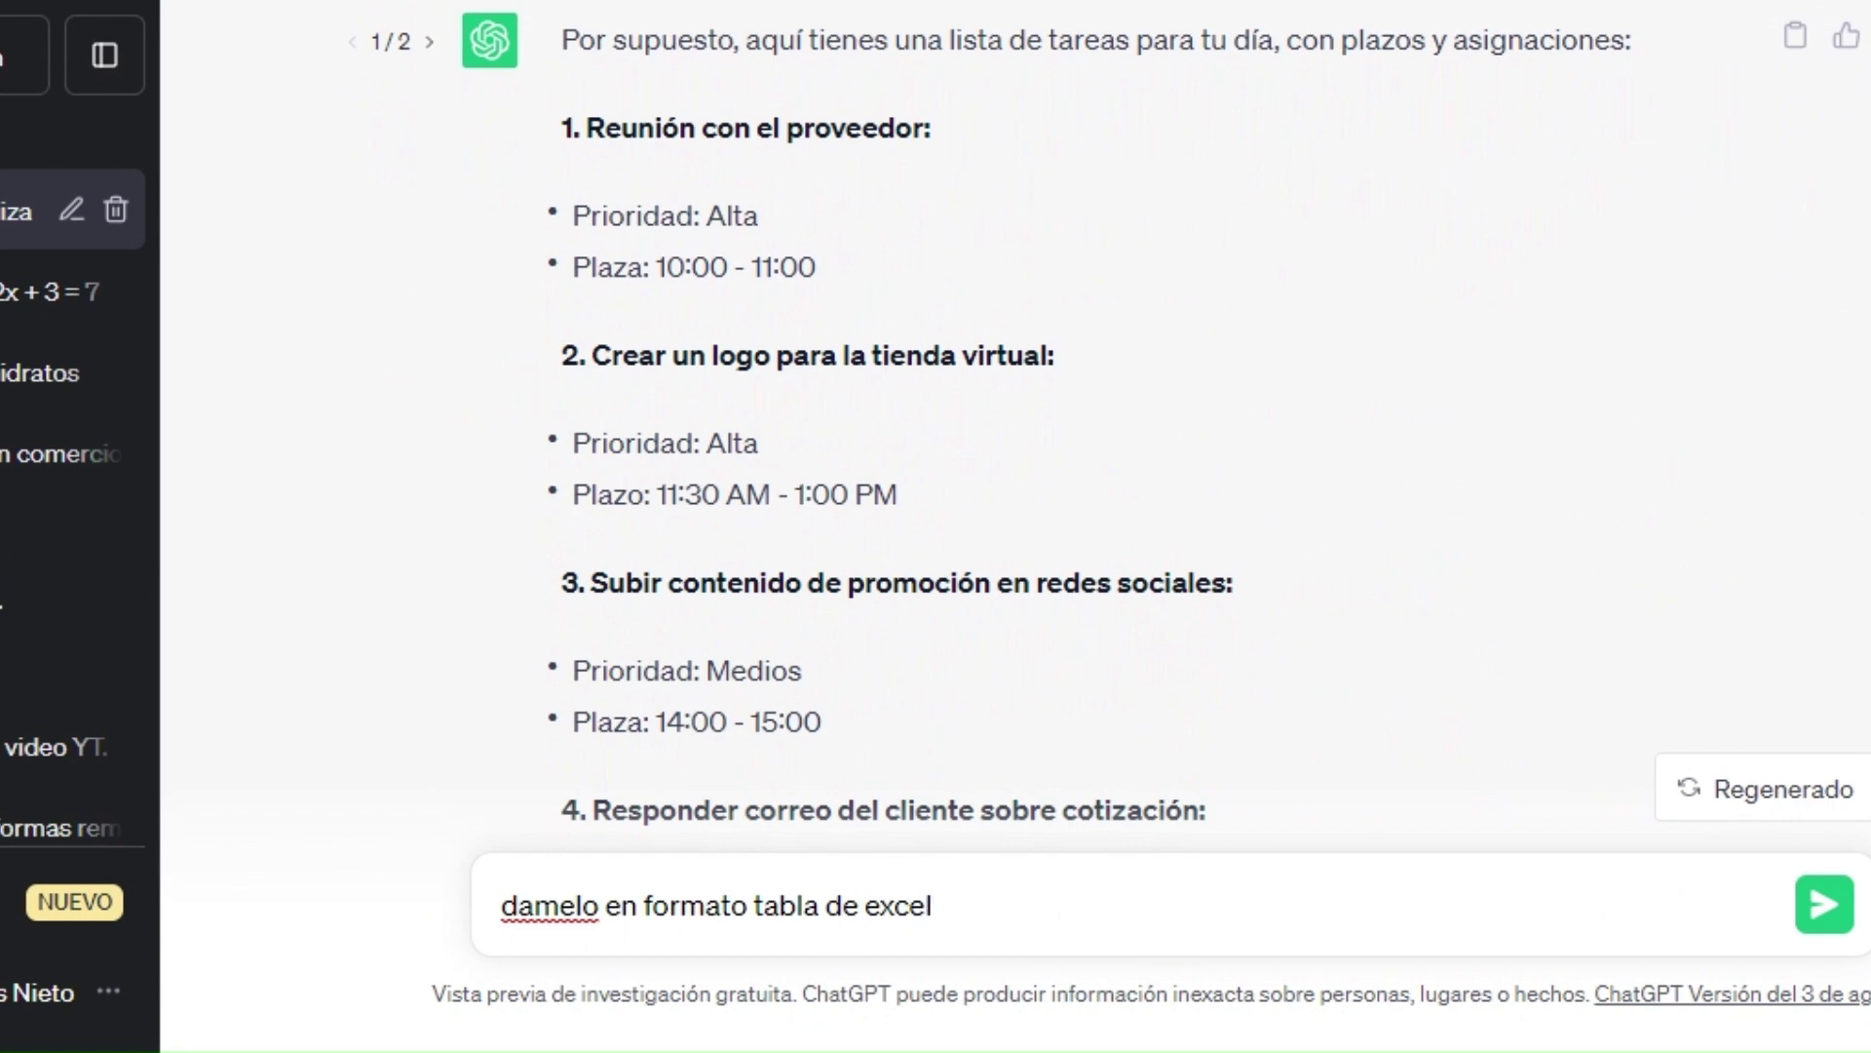
pyautogui.press('Return')
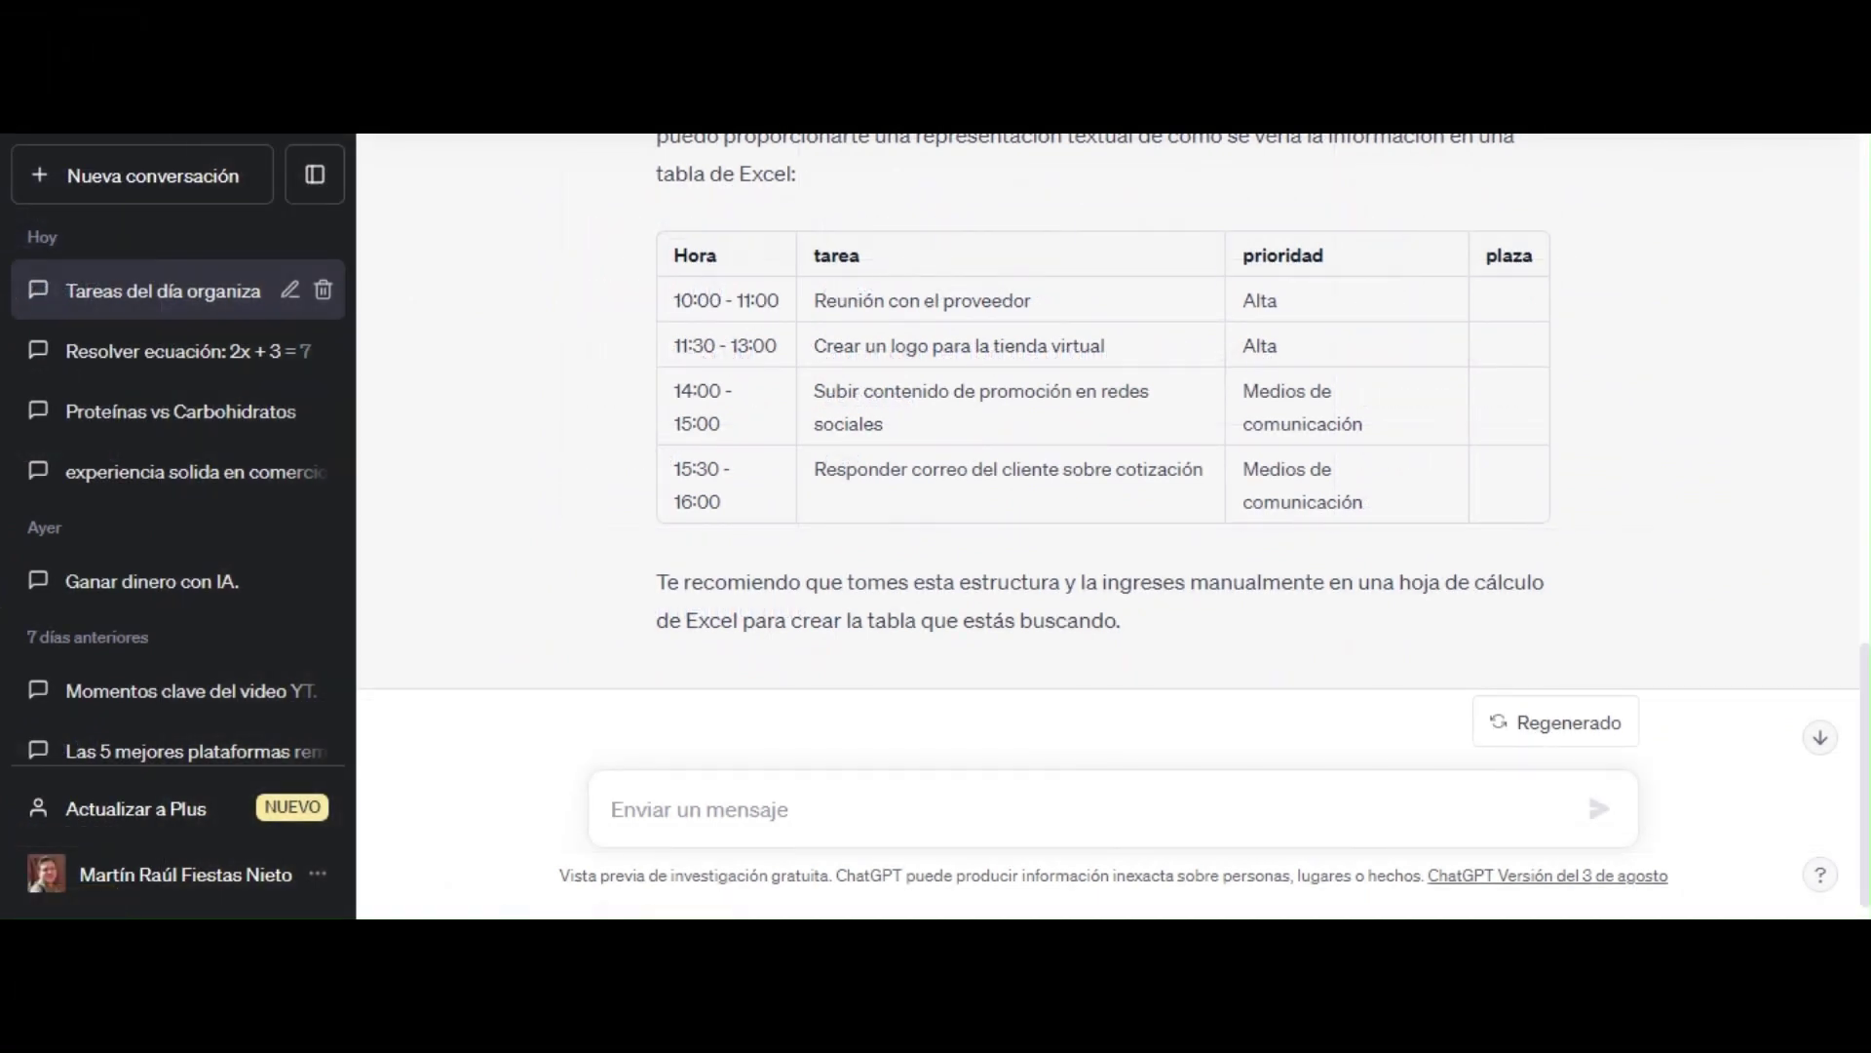
pyautogui.moveTo(671, 248); pyautogui.dragTo(1407, 523)
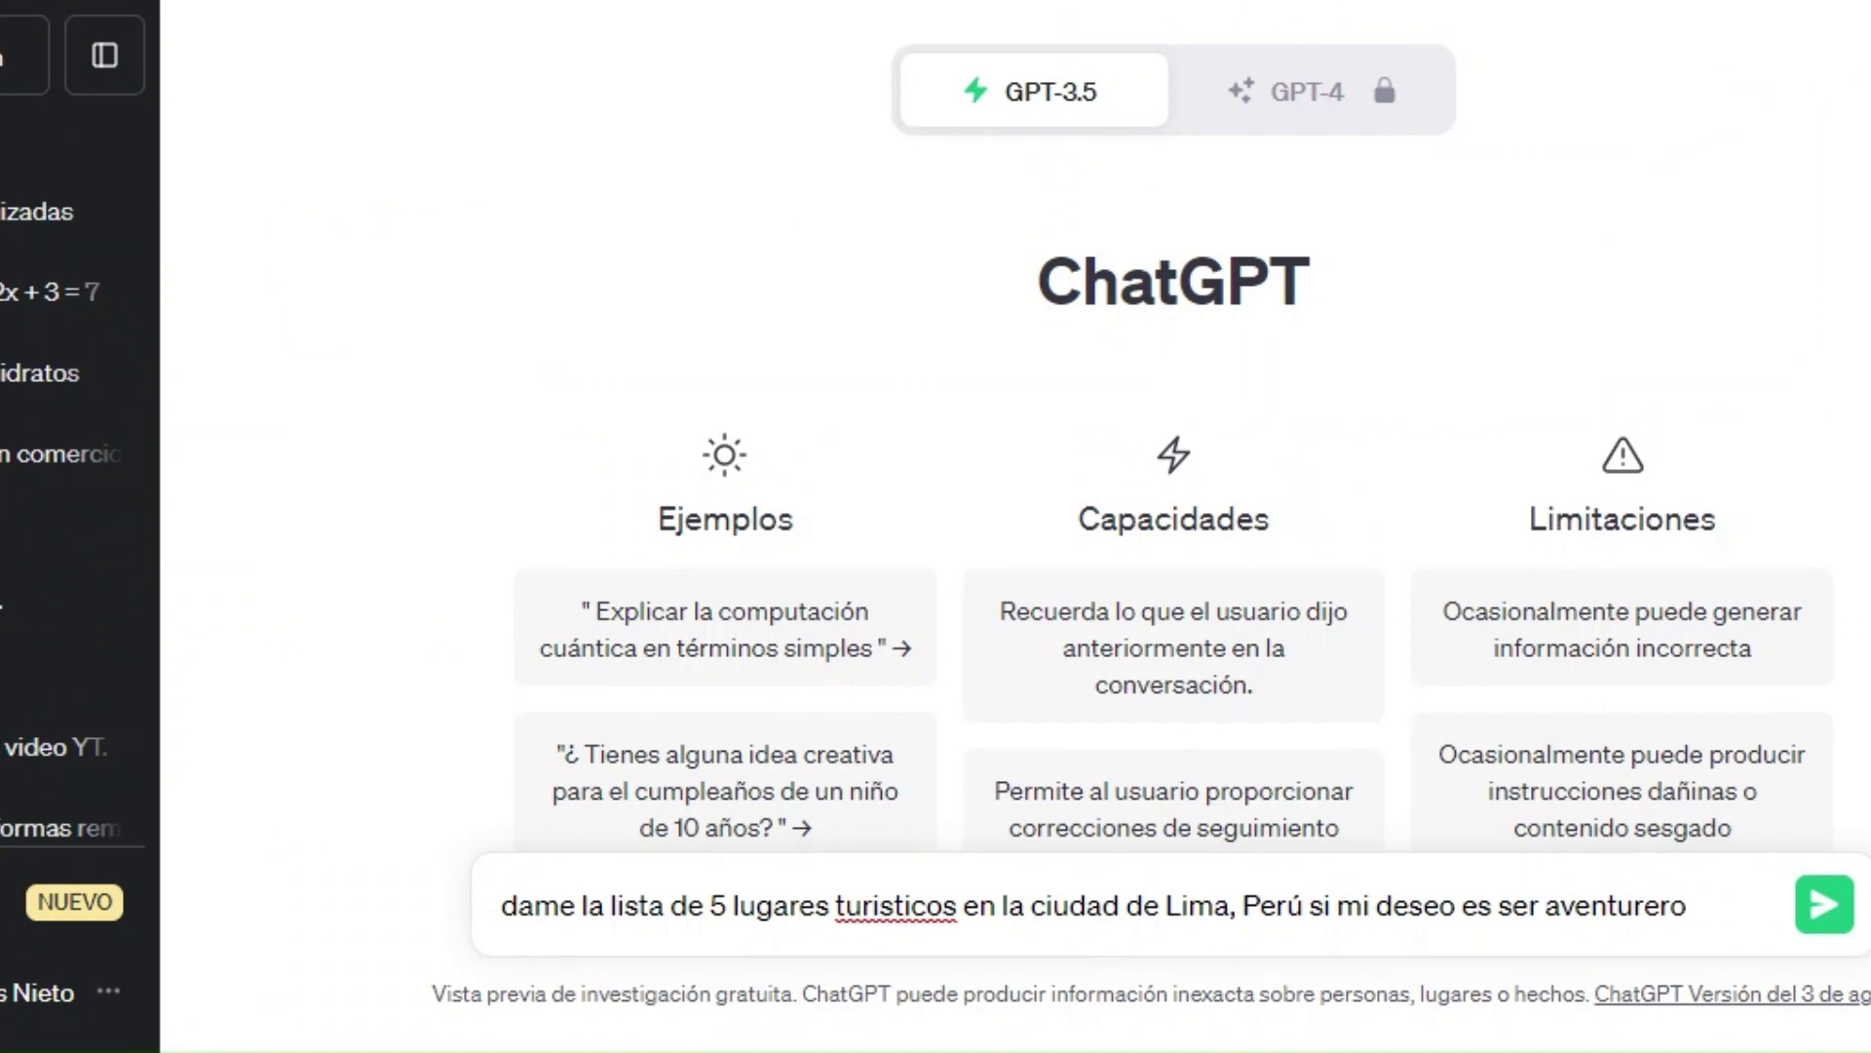
# - Submit the prepared prompt for 5 adventurous tourist places in Lima, Perú, and review the first version of the answer after regenerating it
pyautogui.click(1825, 908)
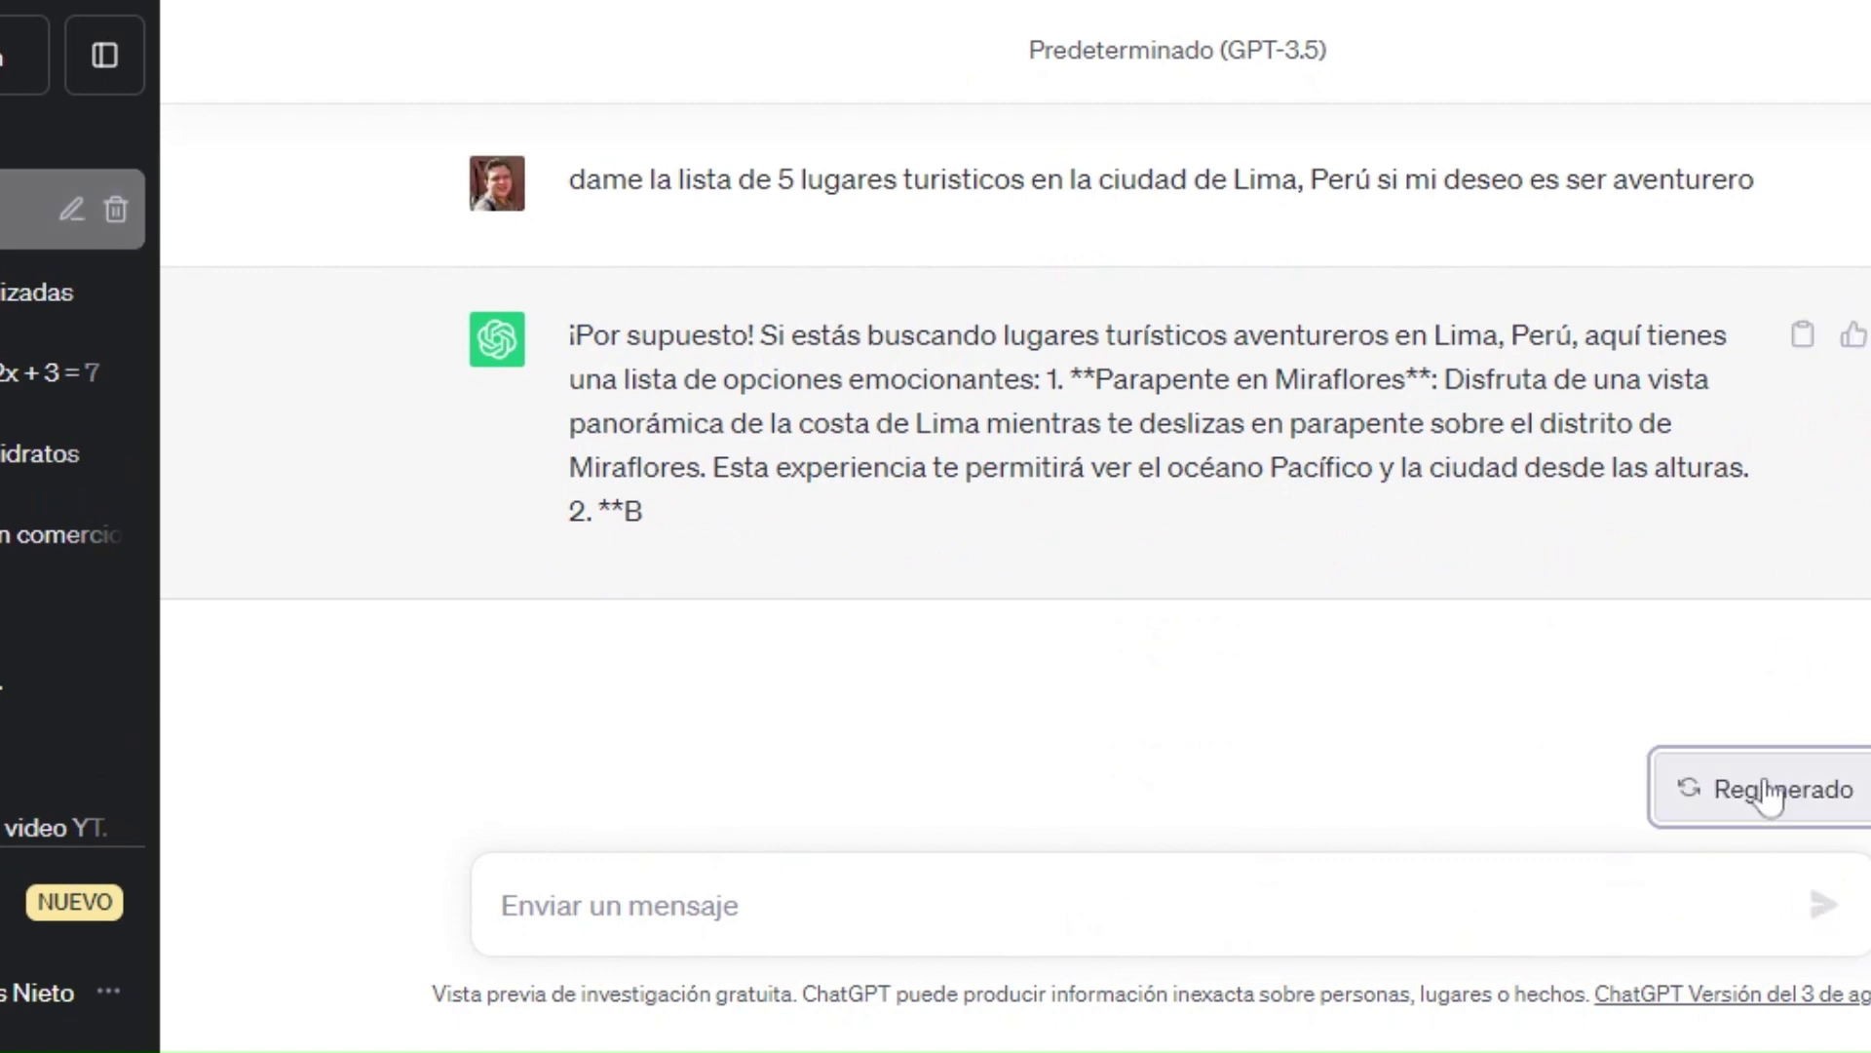
pyautogui.click(1744, 789)
pyautogui.click(358, 341)
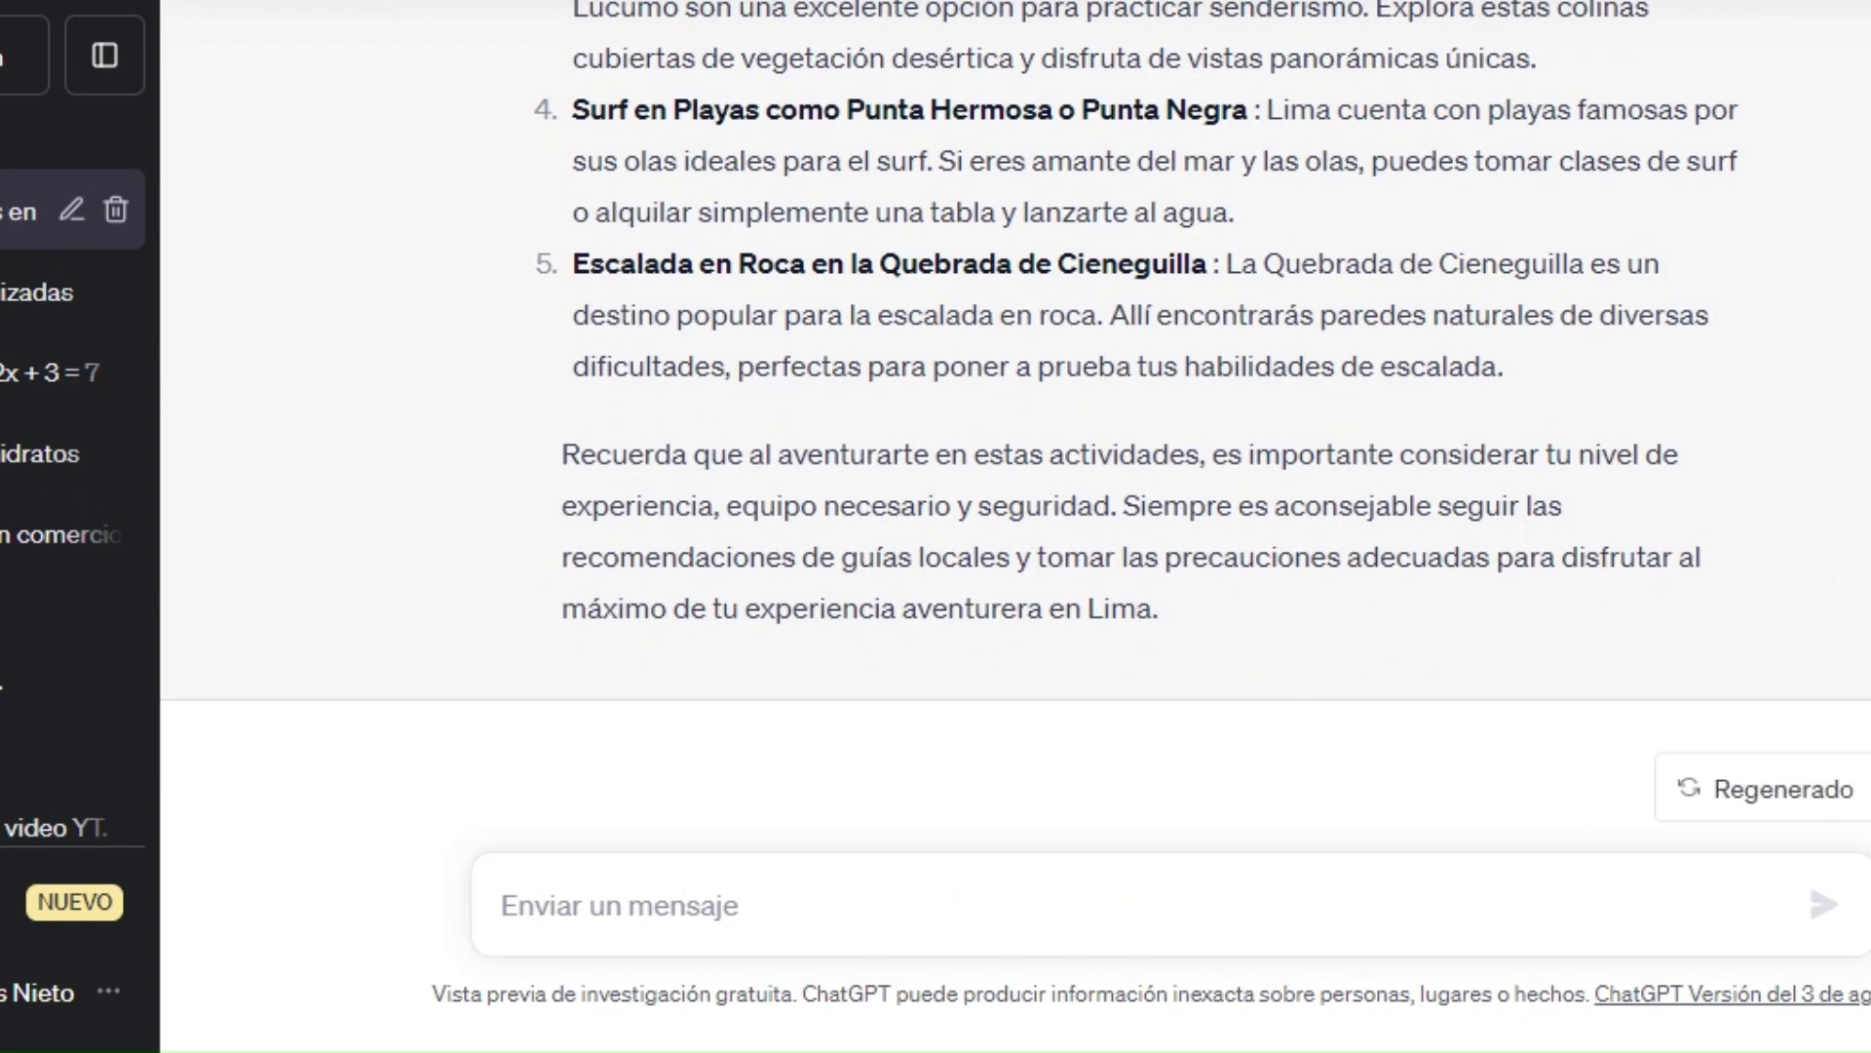
pyautogui.scroll(6, 1135, 477)
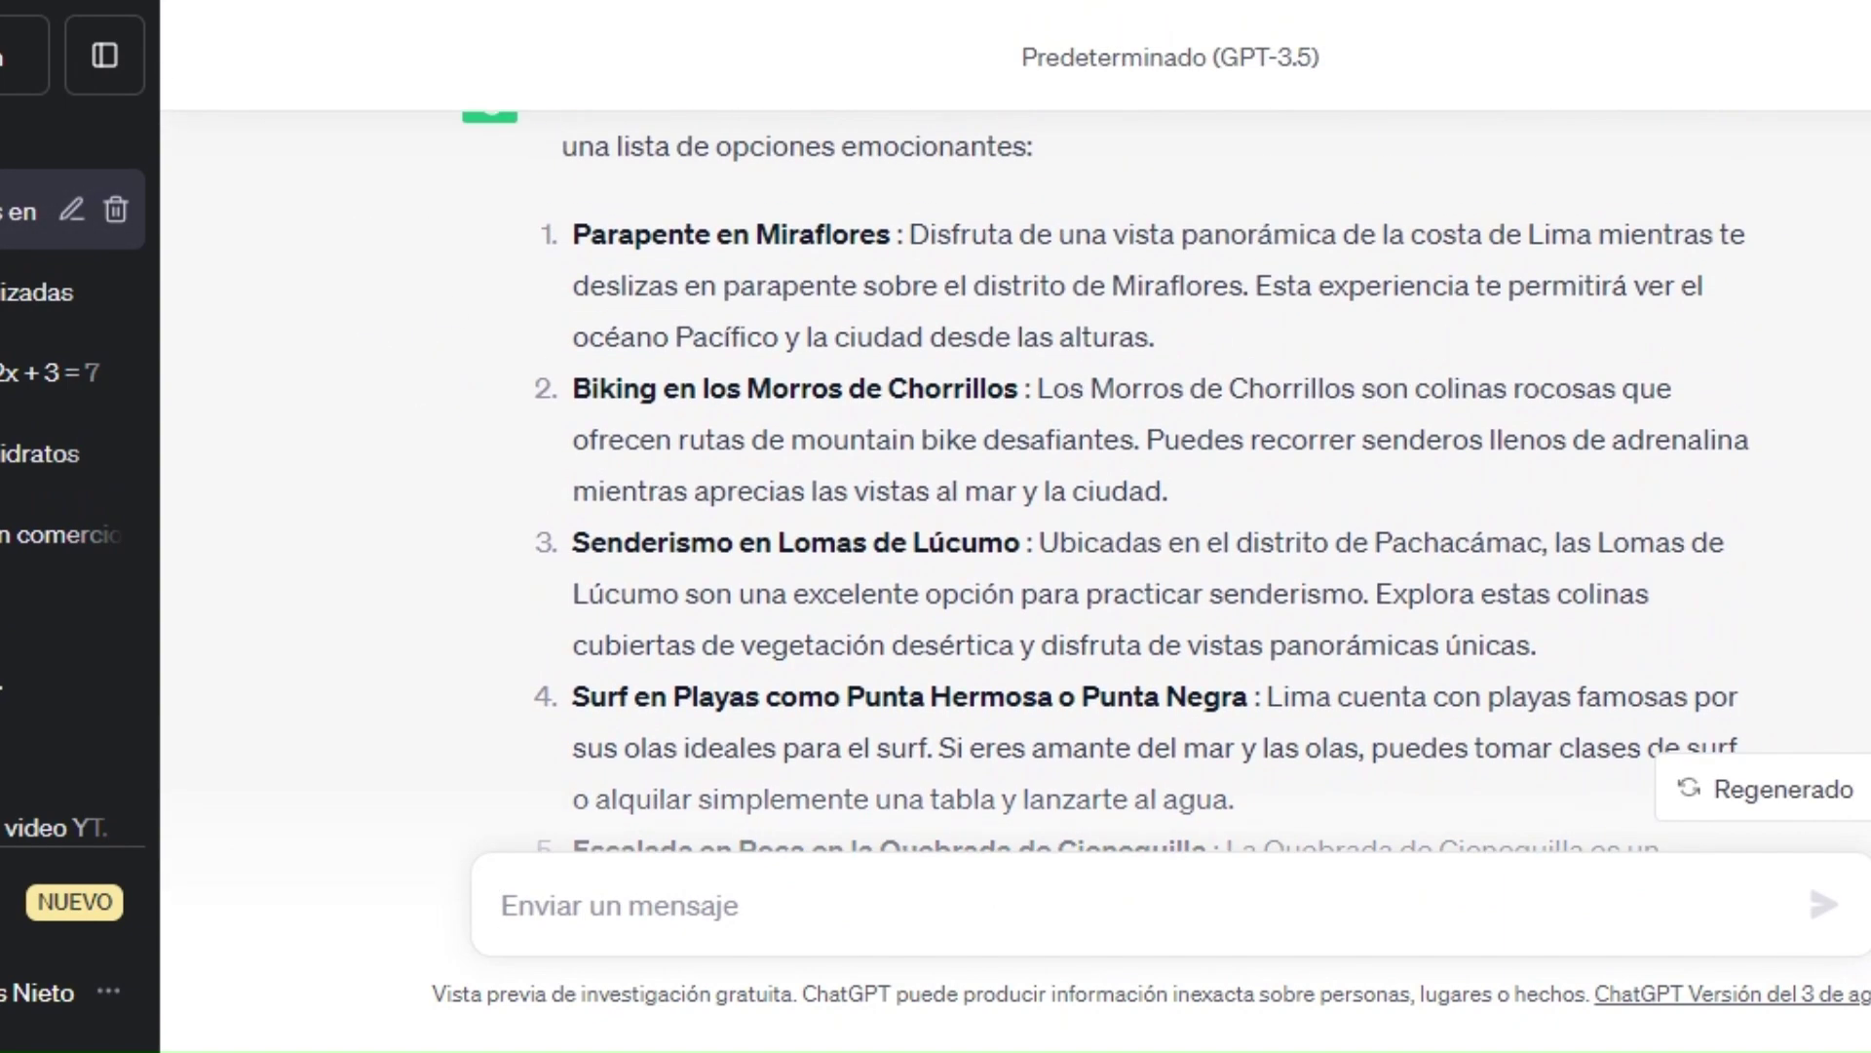
pyautogui.scroll(1, 1135, 476)
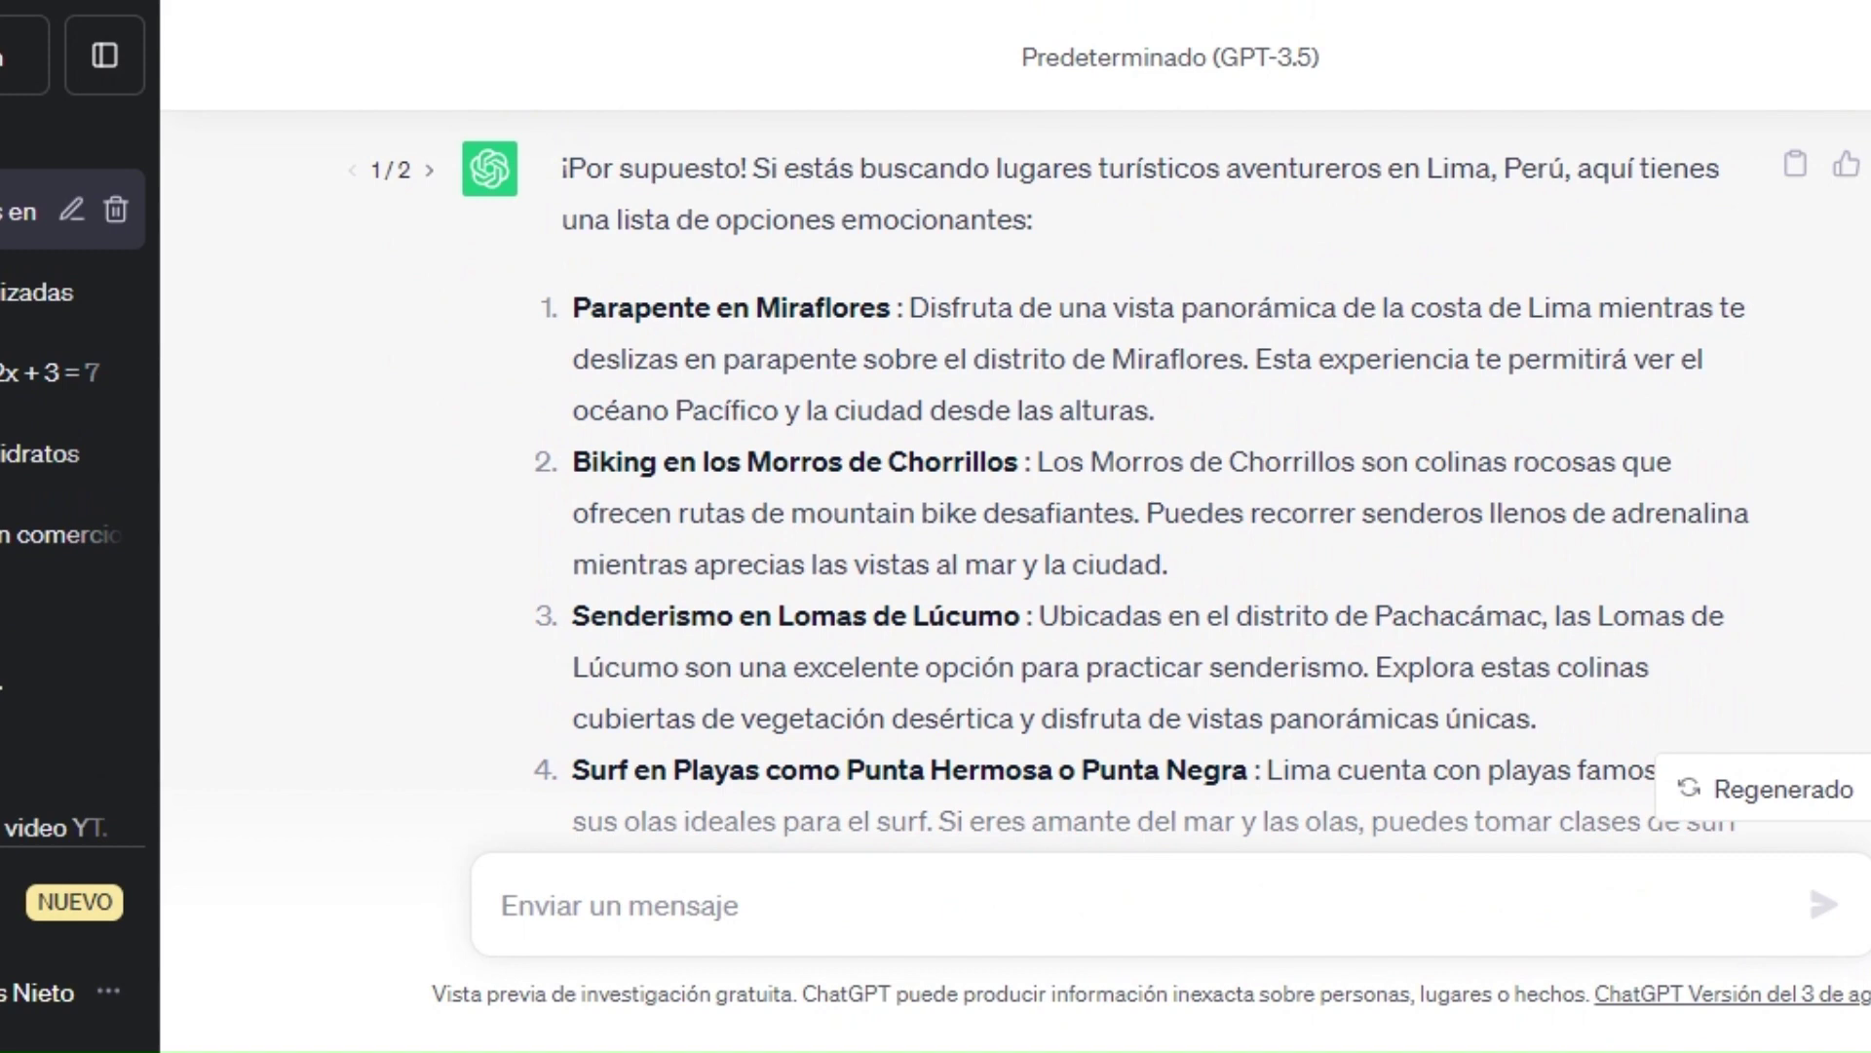
pyautogui.scroll(-3, 1761, 477)
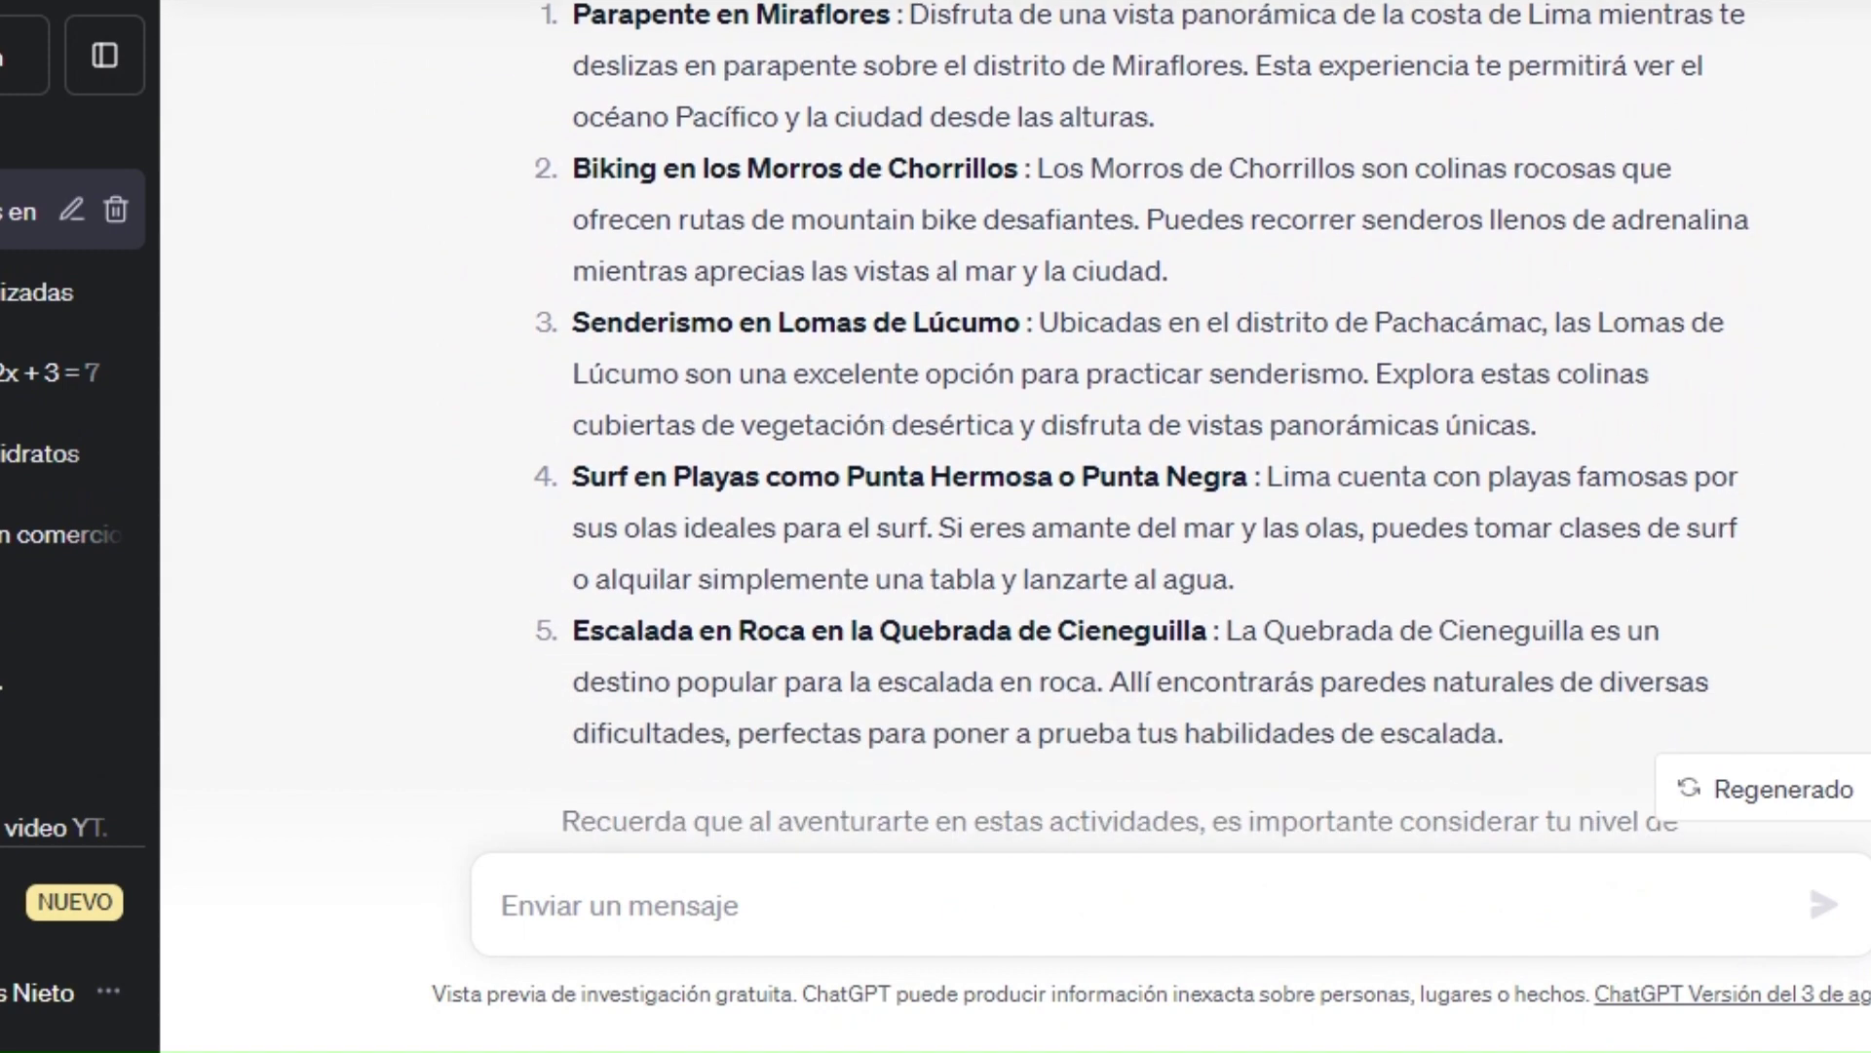
pyautogui.scroll(-2, 1742, 377)
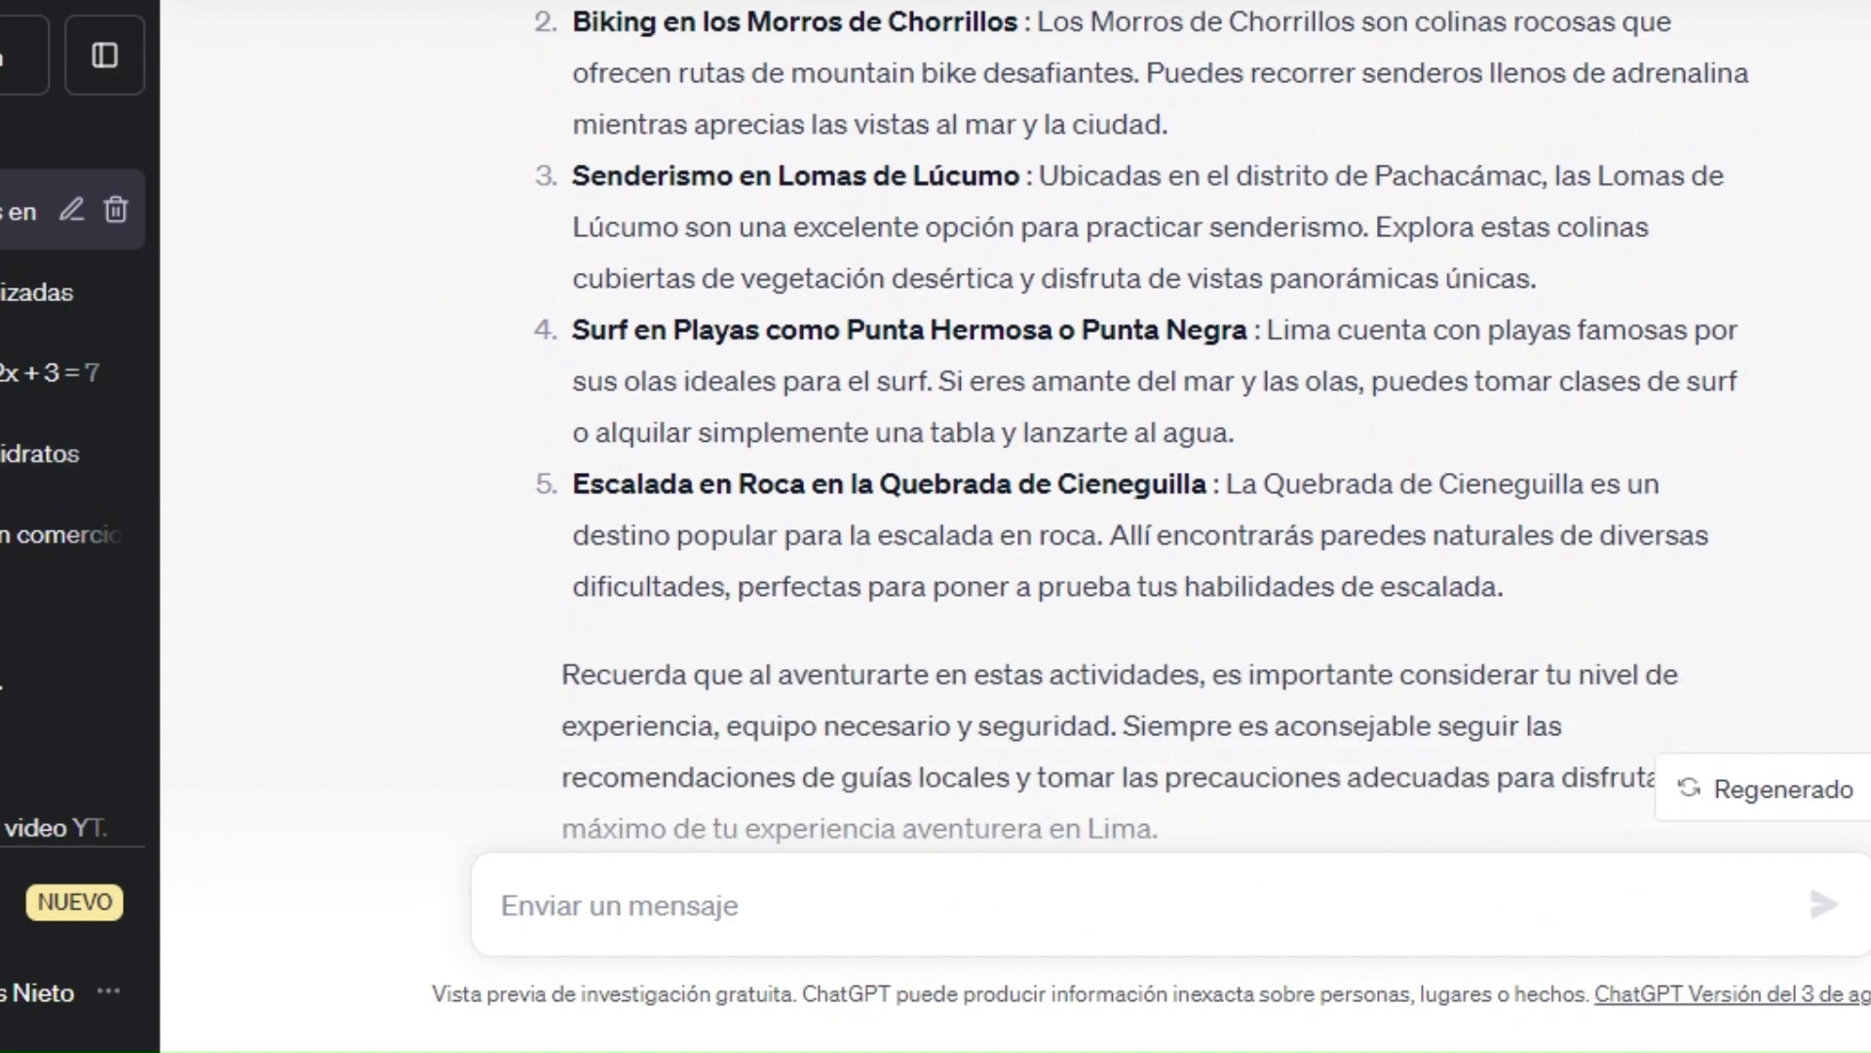
pyautogui.scroll(-2, 1141, 422)
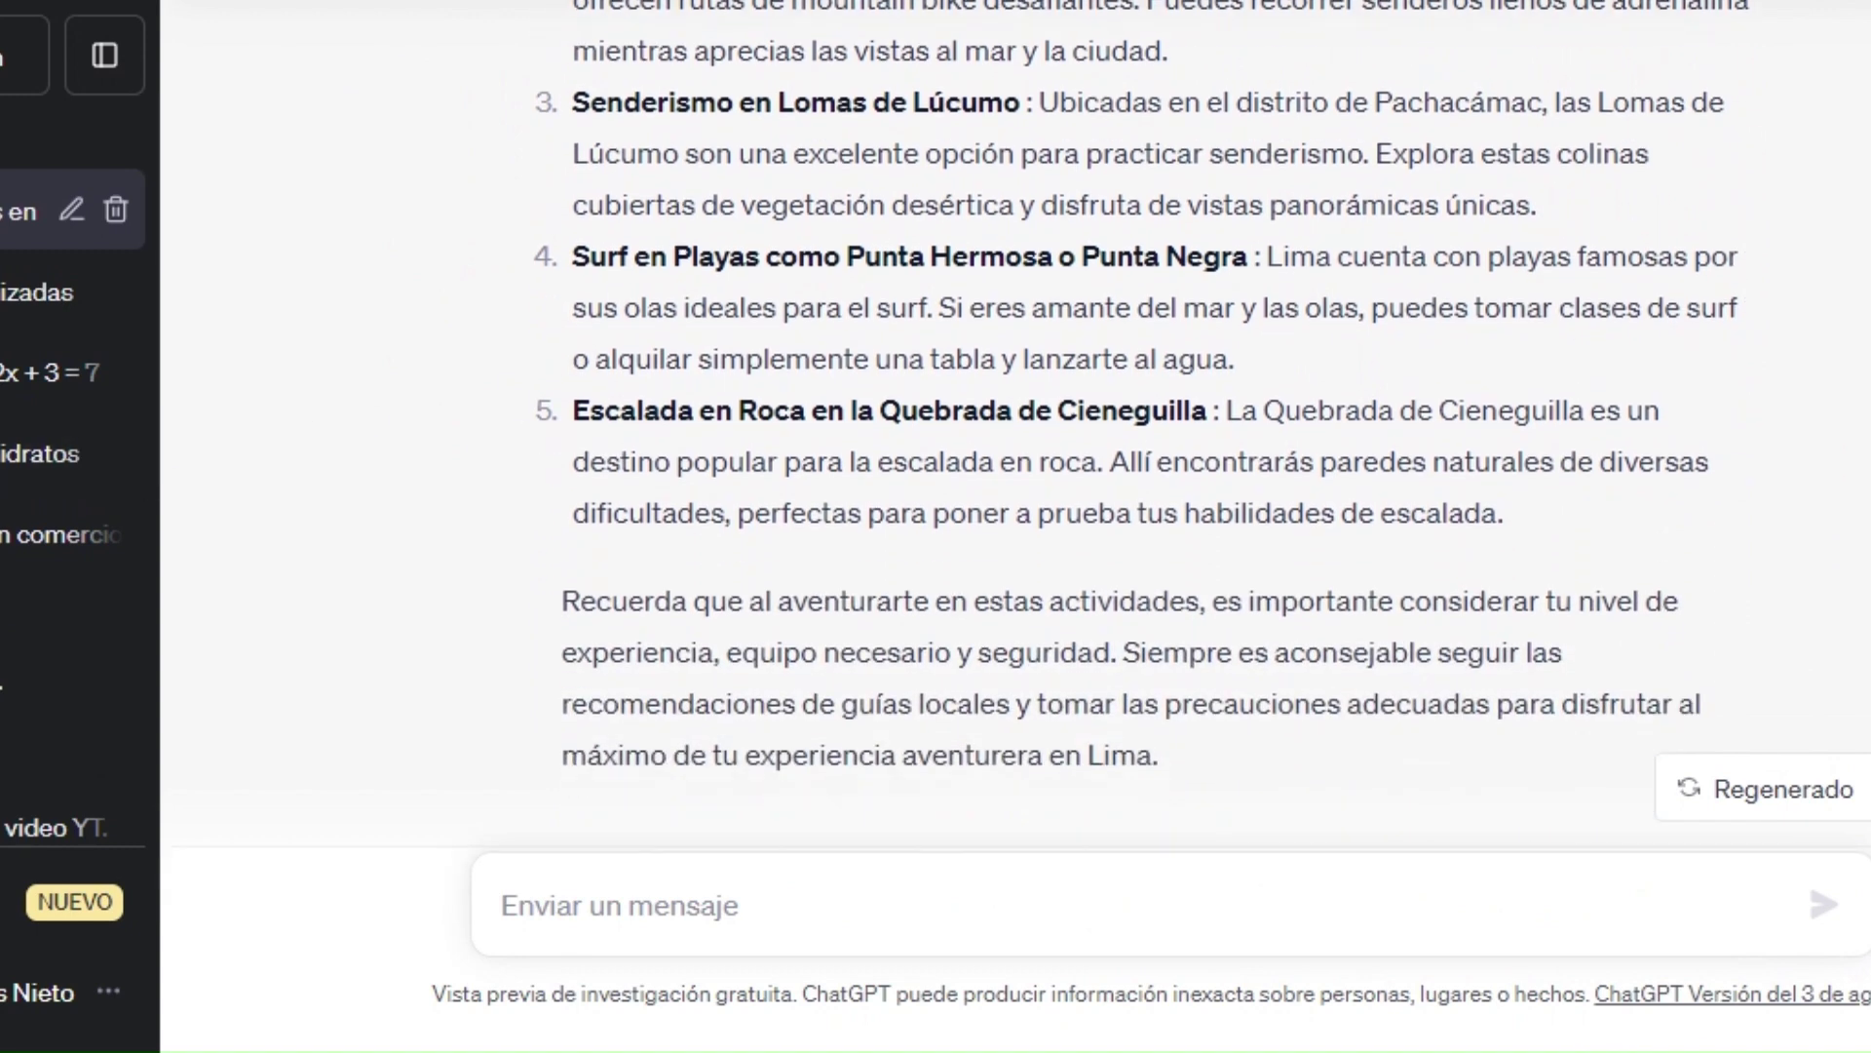